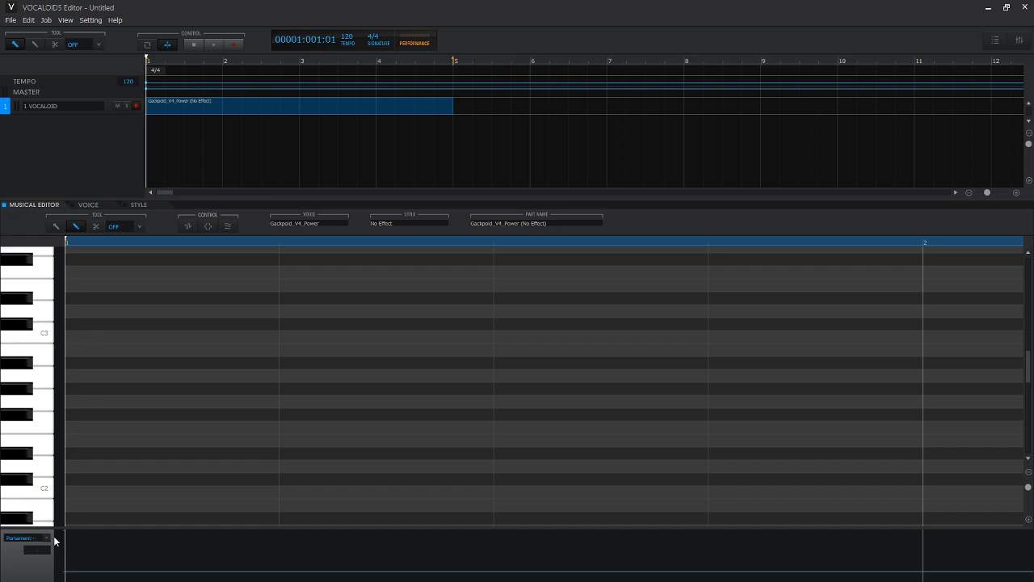
# Step: Display the Velocity control parameter and select the Pencil tool for editing
pyautogui.click(33, 539)
pyautogui.click(18, 431)
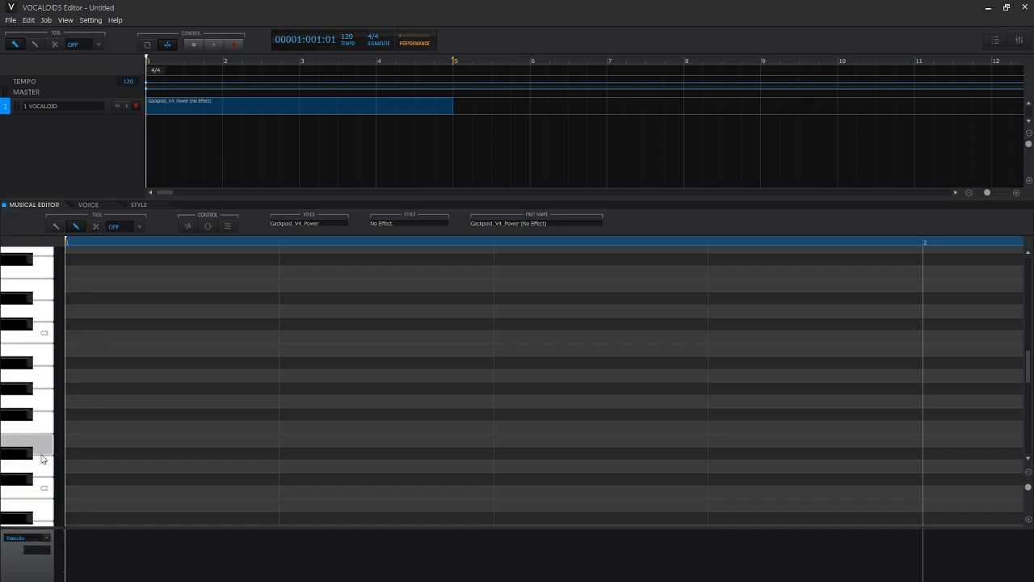
pyautogui.rightClick(94, 552)
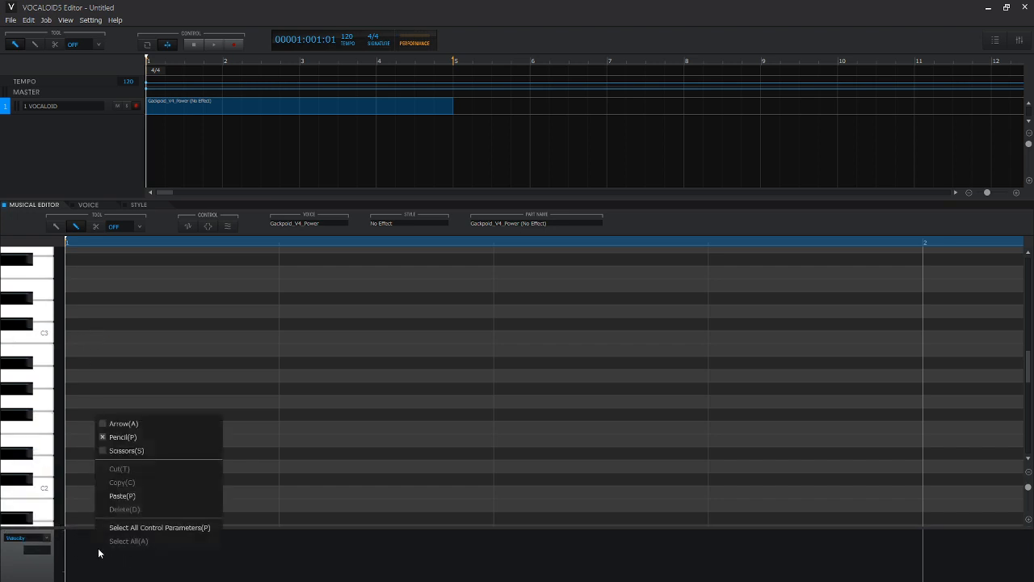
pyautogui.click(143, 436)
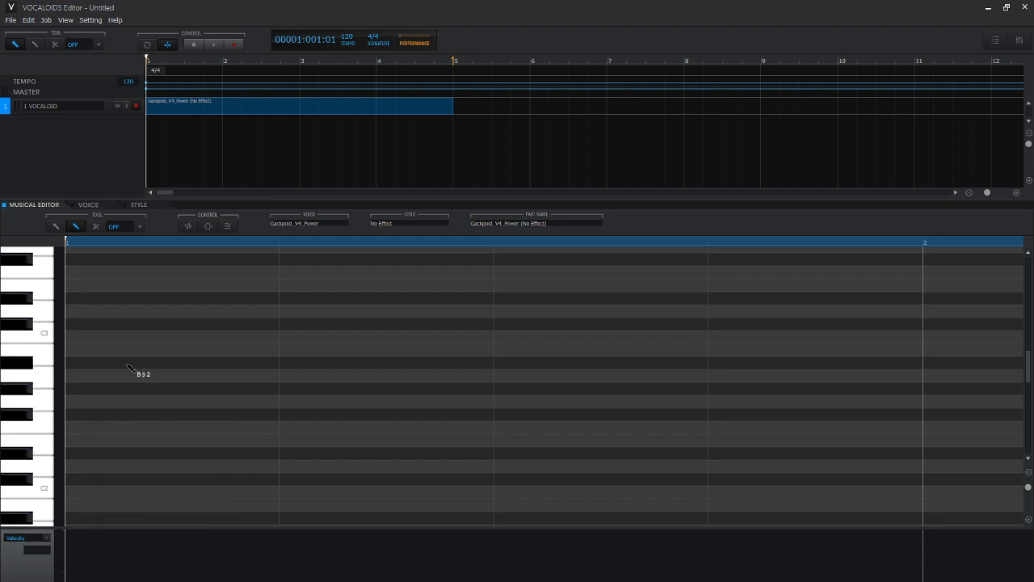
# Step: Draw a long C3 note from early in measure 1 to the start of measure 2, undoing the stray extra note
pyautogui.moveTo(114, 339)
pyautogui.mouseDown()
pyautogui.moveTo(674, 339)
pyautogui.moveTo(402, 343)
pyautogui.moveTo(203, 364)
pyautogui.moveTo(944, 365)
pyautogui.moveTo(927, 367)
pyautogui.mouseUp()
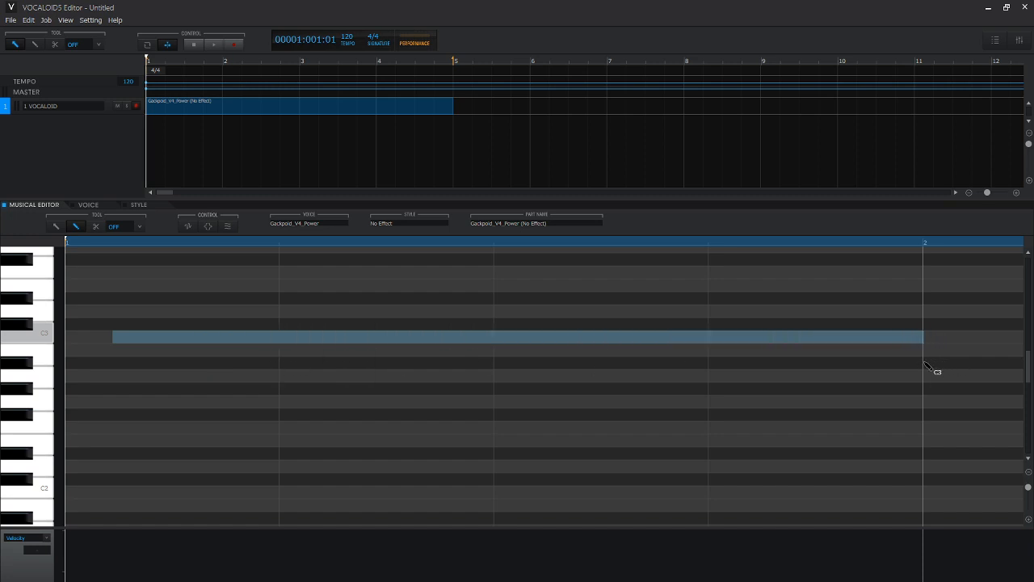
pyautogui.click(197, 340)
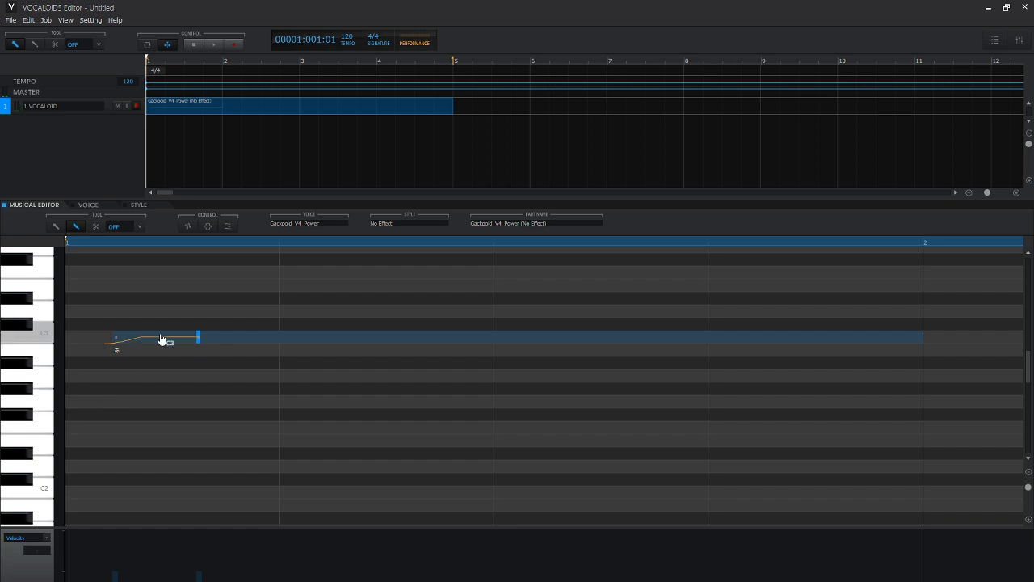
pyautogui.hotkey('ctrl', 'z')
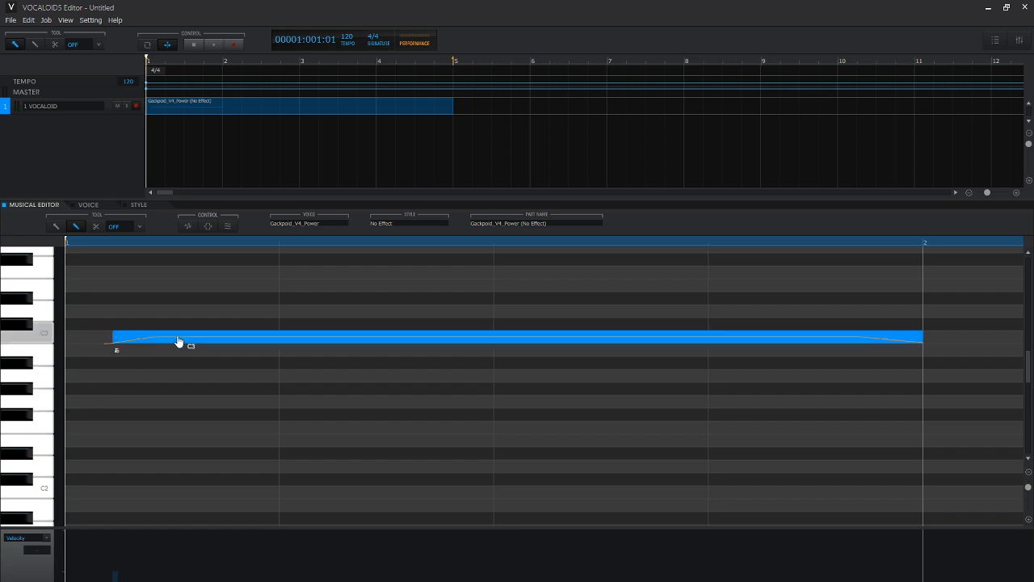
# Step: Change the C3 note's lyric to ま
pyautogui.doubleClick(116, 354)
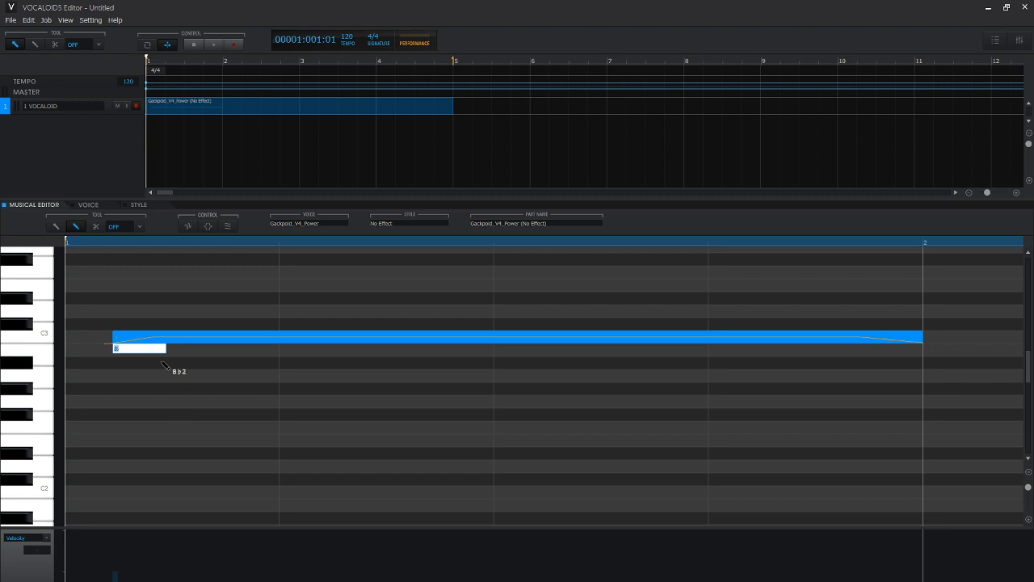
pyautogui.write('ま')
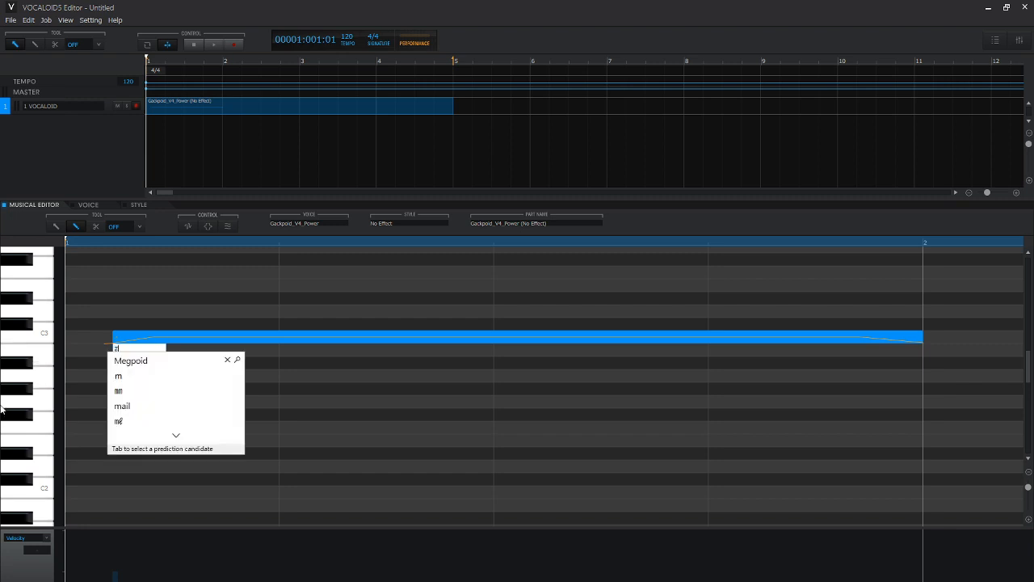
pyautogui.press('Return')
pyautogui.press('Return')
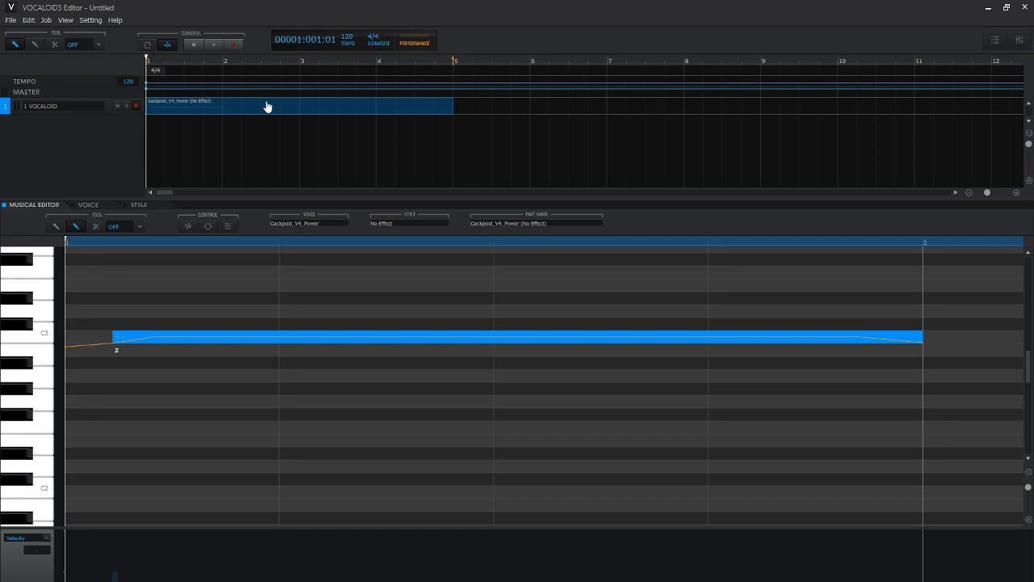
# Step: Shift the vocal part slightly later on the track and extend its start back to measure 1
pyautogui.moveTo(267, 106); pyautogui.dragTo(280, 109)
pyautogui.click(218, 241)
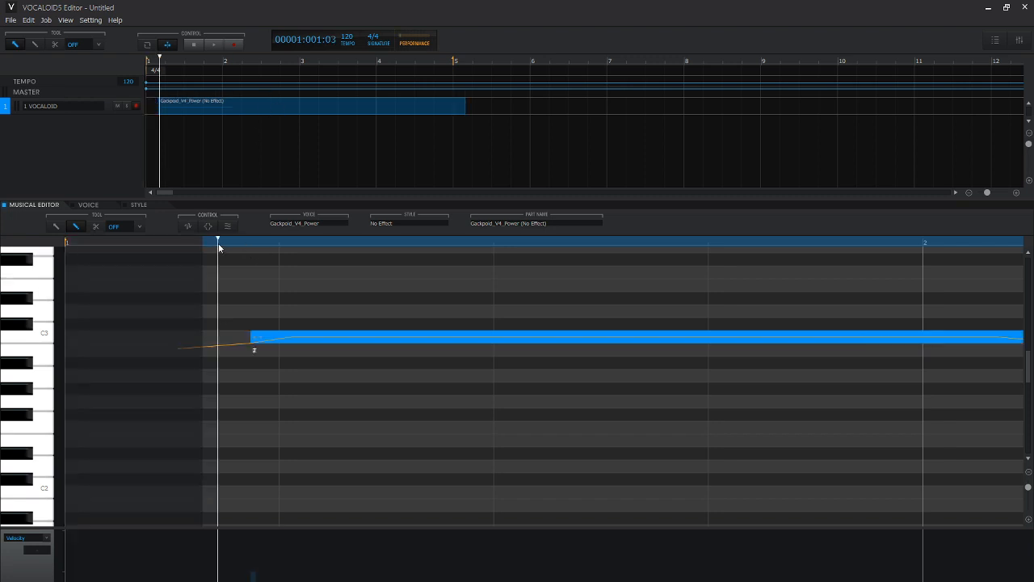
pyautogui.hotkey('ctrl', 'z')
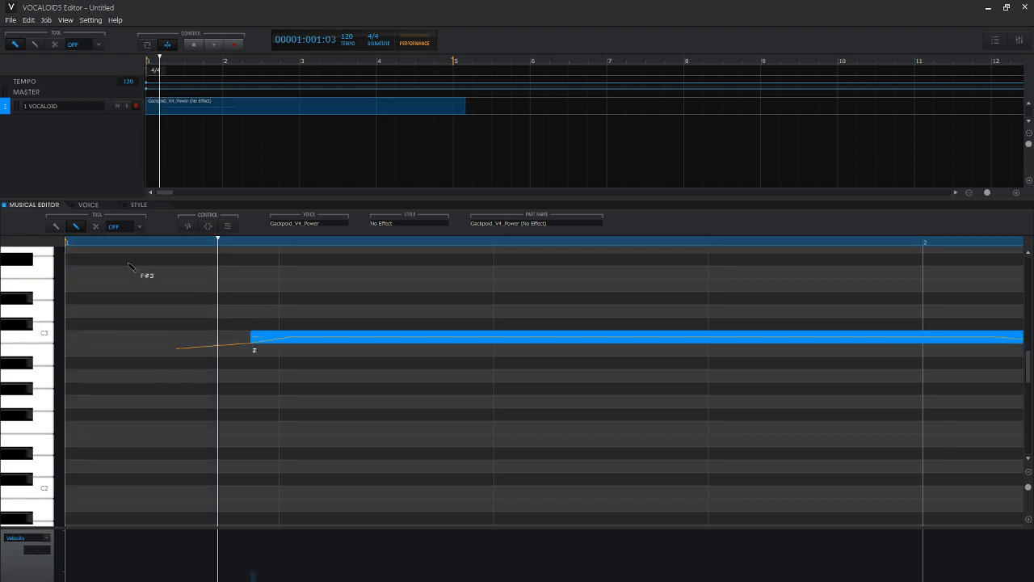
# Step: Play the ま note from the start of measure 1, stop, and return the playhead to the beginning
pyautogui.click(91, 241)
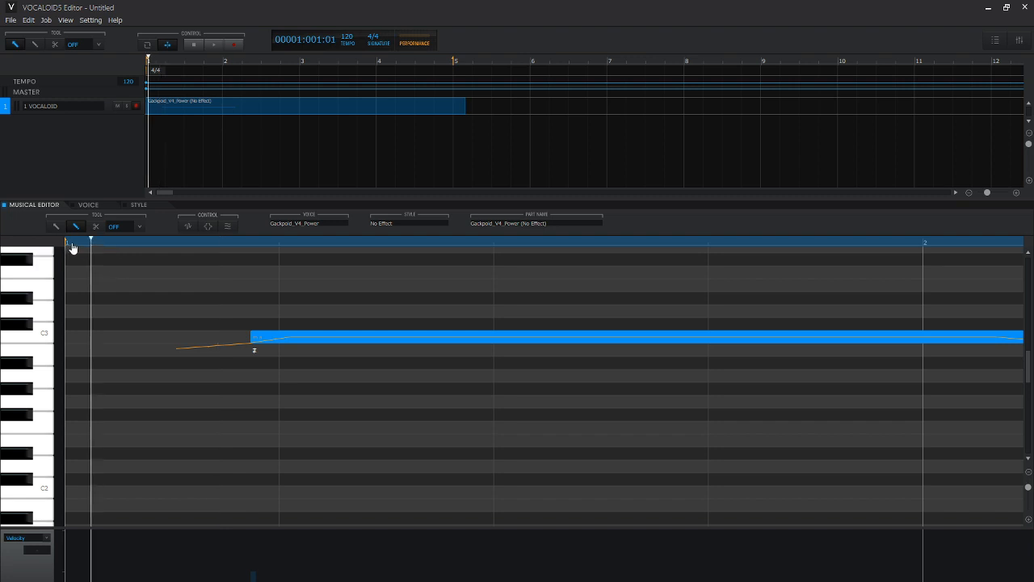
pyautogui.click(78, 242)
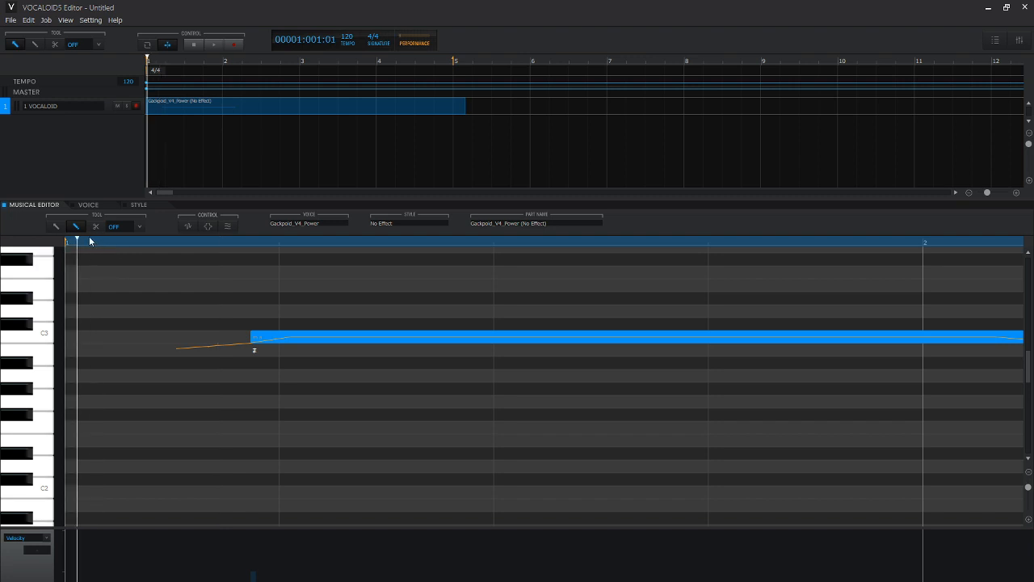
pyautogui.press('space')
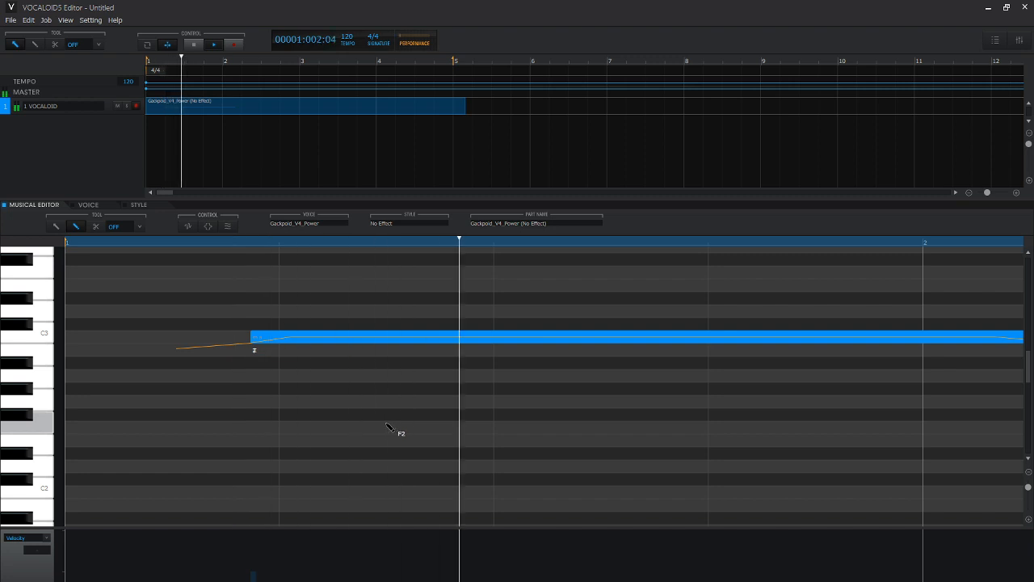
pyautogui.press('space')
pyautogui.click(87, 241)
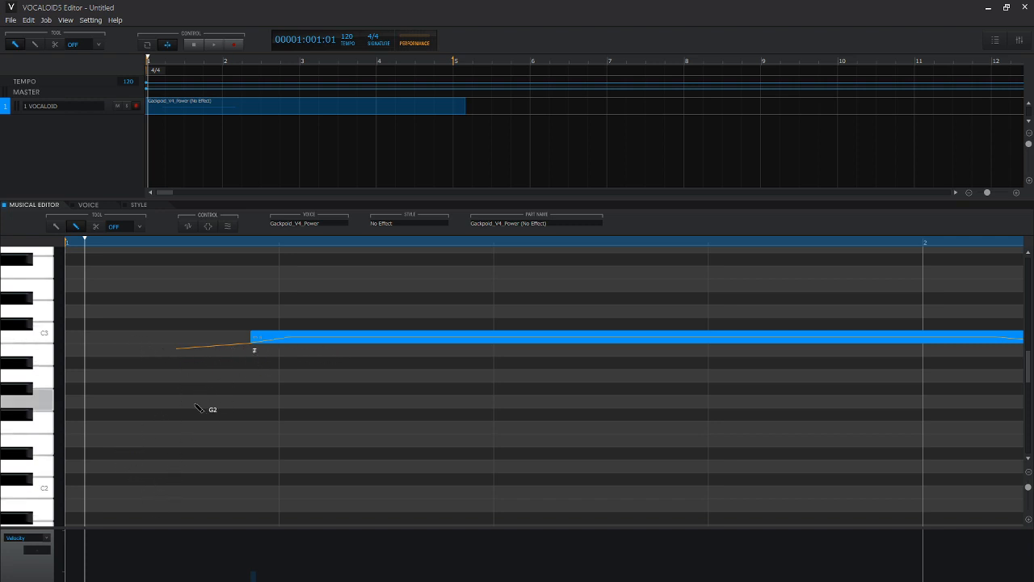
# Step: Inspect the note's rendered waveform, return to the Pencil tool, and play the note from near the start of measure 1
pyautogui.press('4')
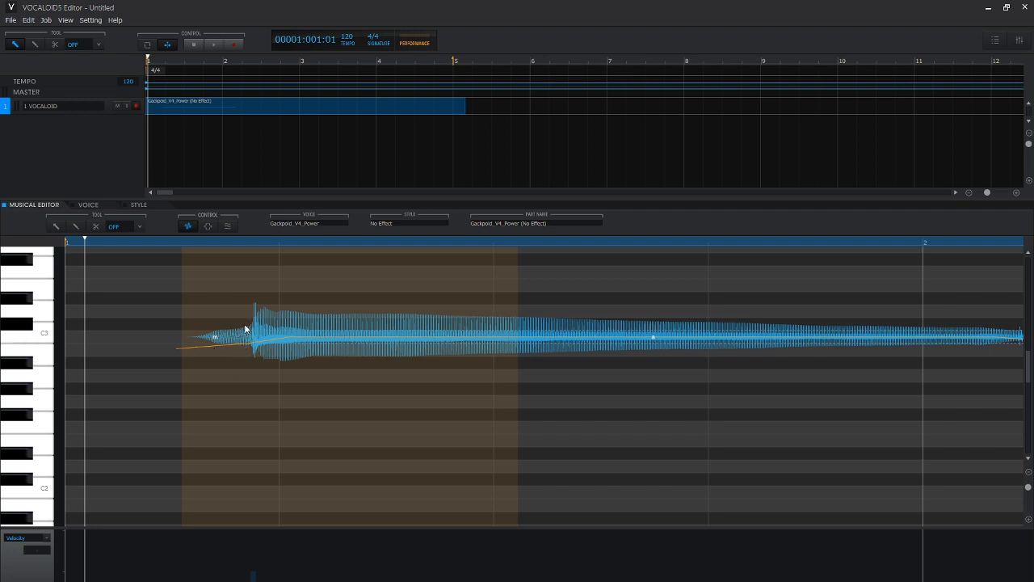
pyautogui.press('e')
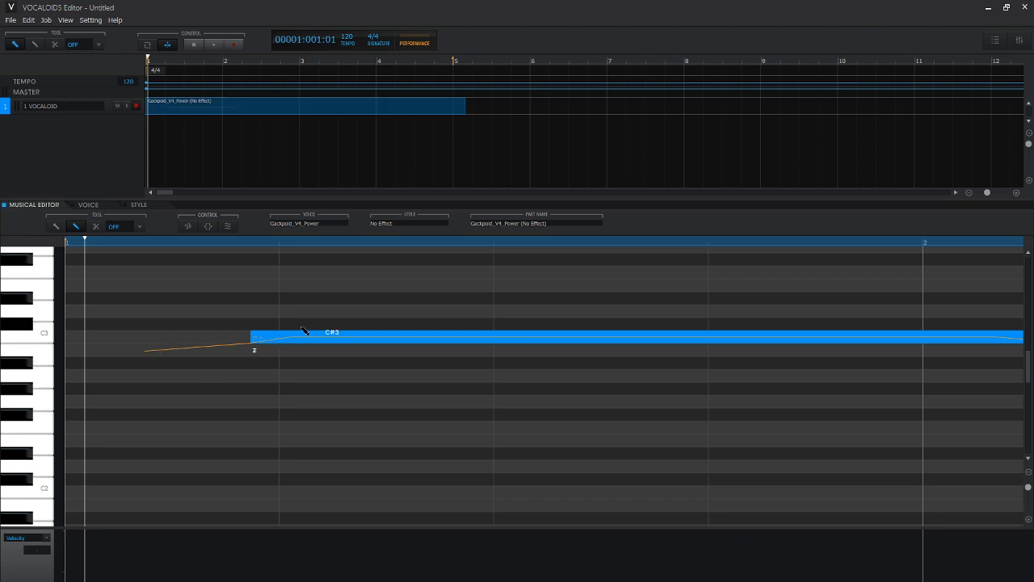
pyautogui.press('space')
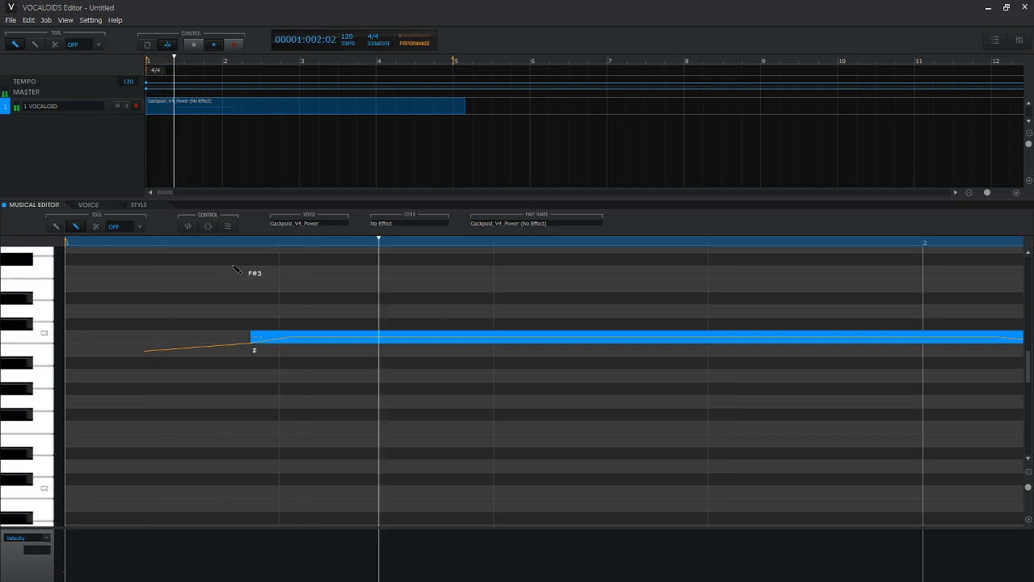
pyautogui.click(79, 241)
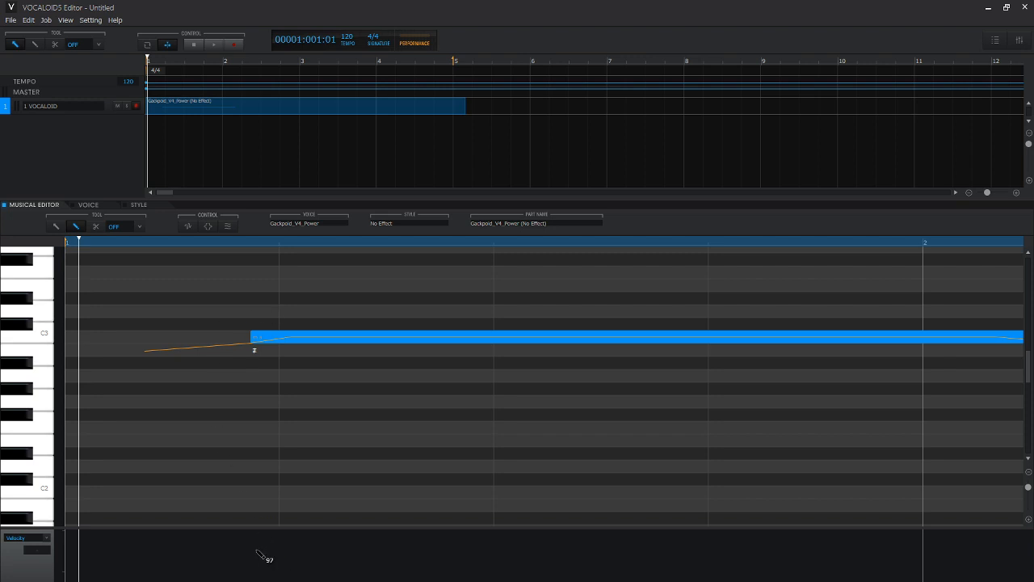
# Step: Raise the note's velocity to near the maximum and play it from near the start of measure 1
pyautogui.moveTo(275, 540); pyautogui.dragTo(248, 539)
pyautogui.press('space')
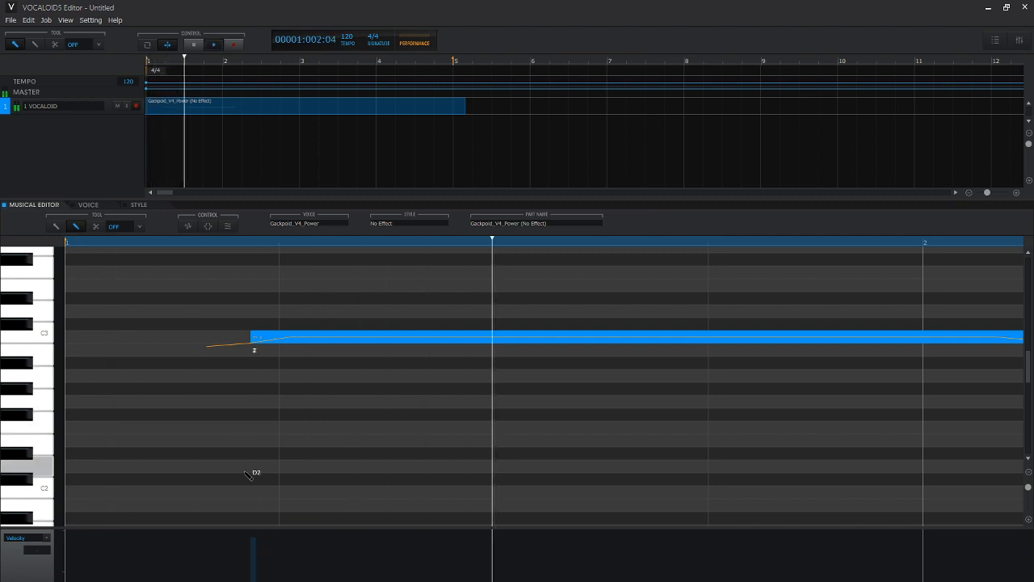
pyautogui.moveTo(290, 512); pyautogui.dragTo(230, 467)
pyautogui.click(115, 241)
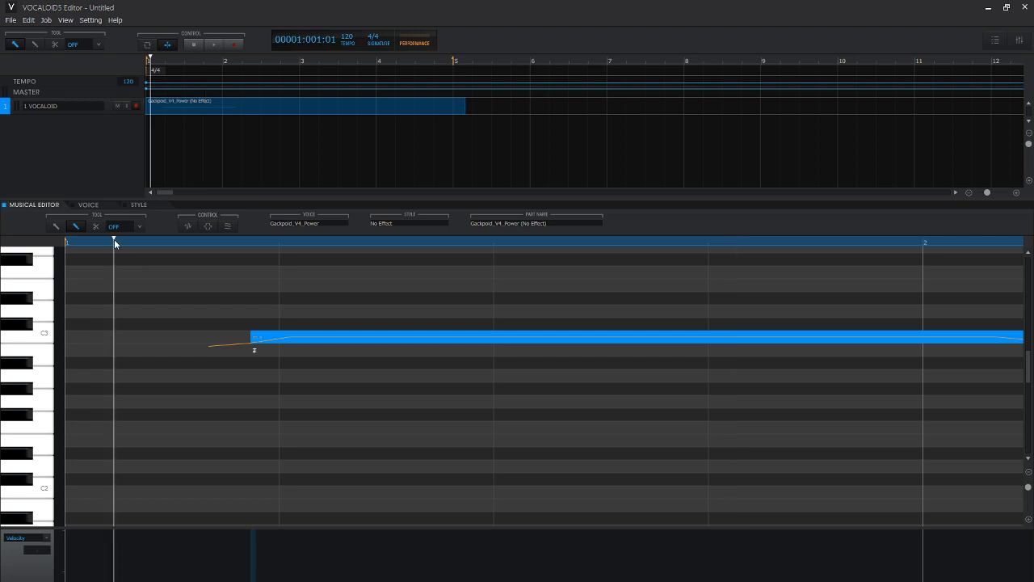
pyautogui.press('space')
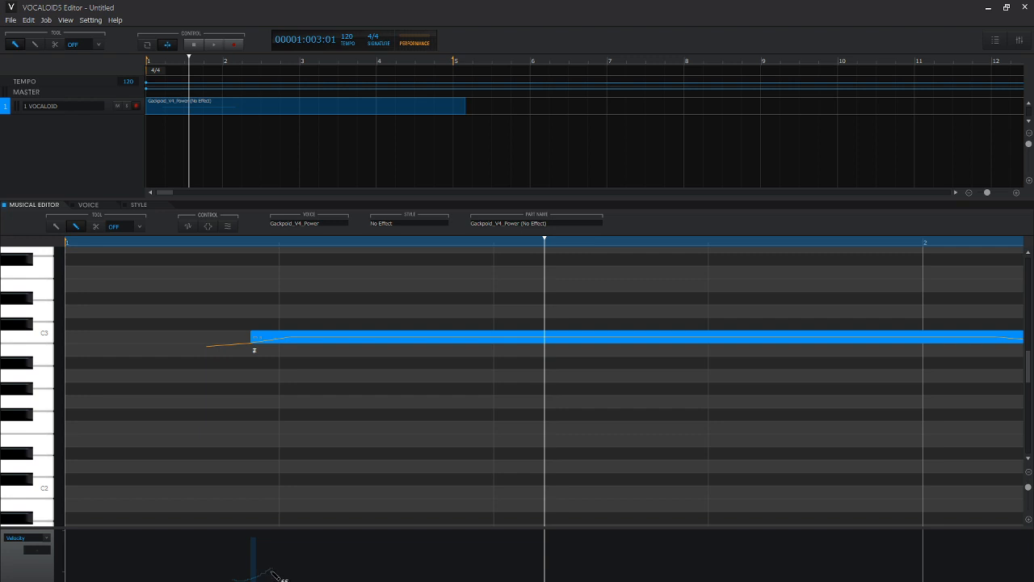
# Step: Select the note's velocity bar with the Arrow tool and set its velocity to 64
pyautogui.moveTo(273, 576); pyautogui.dragTo(272, 573)
pyautogui.rightClick(267, 558)
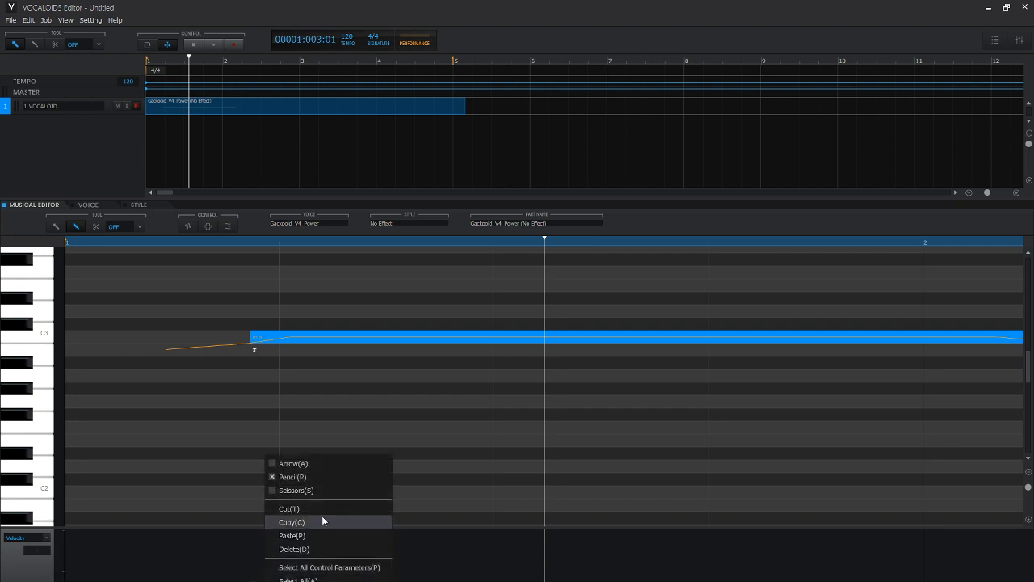
pyautogui.click(314, 462)
pyautogui.moveTo(220, 534); pyautogui.dragTo(286, 580)
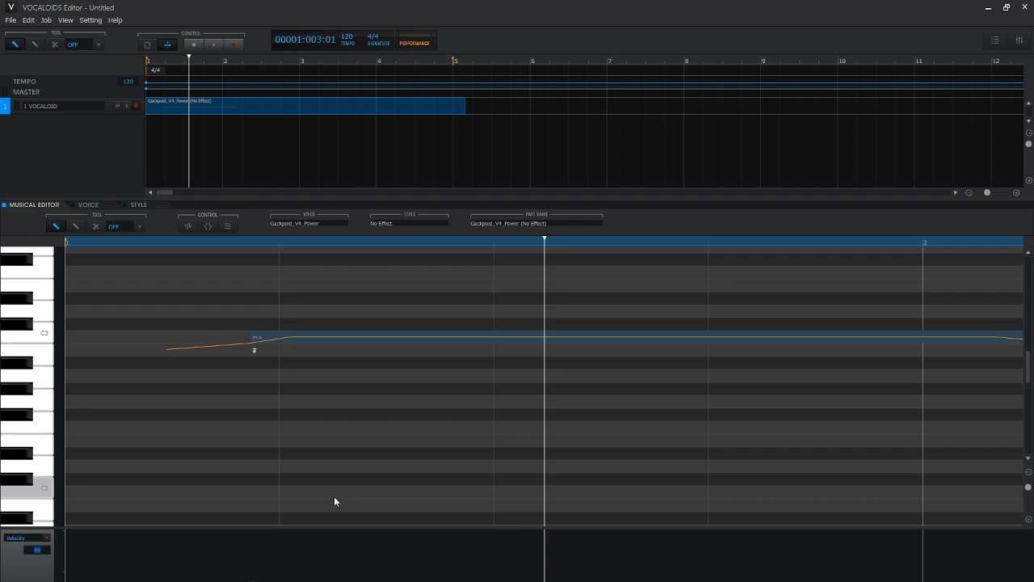
pyautogui.write('4')
pyautogui.press('Return')
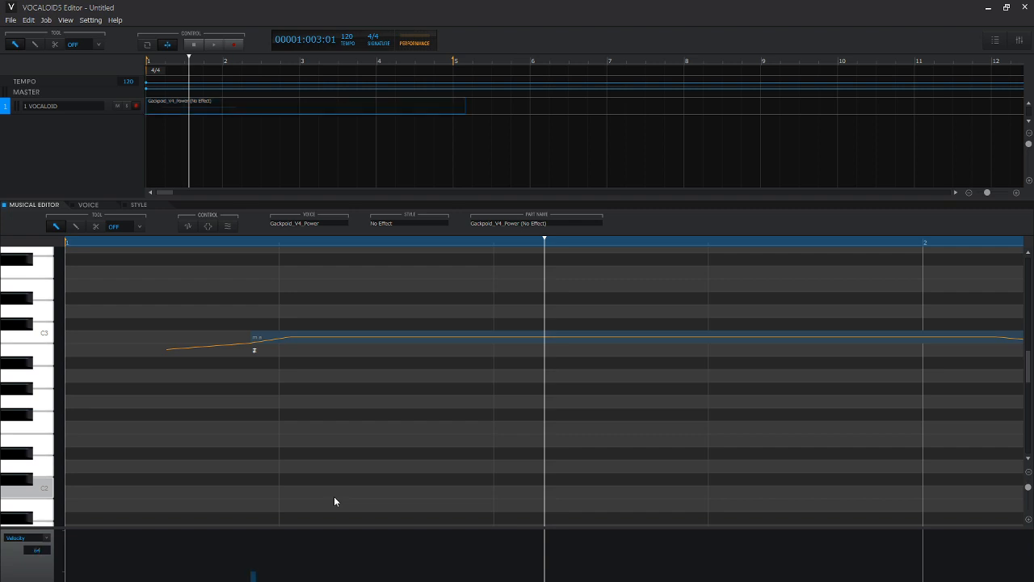
# Step: Switch the control parameter to Dynamics and select the Pencil tool
pyautogui.click(29, 538)
pyautogui.click(41, 441)
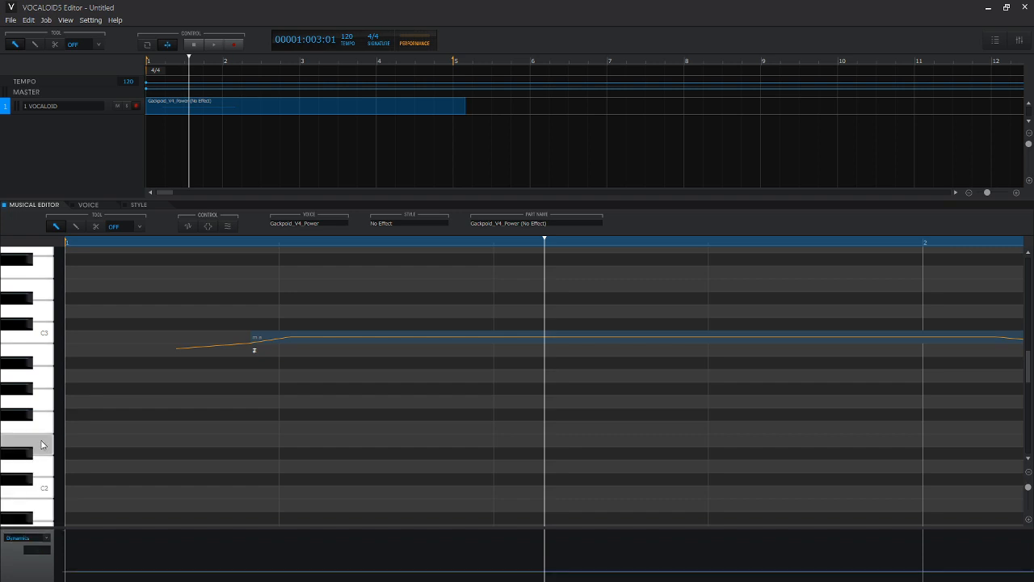
pyautogui.rightClick(227, 570)
pyautogui.click(285, 460)
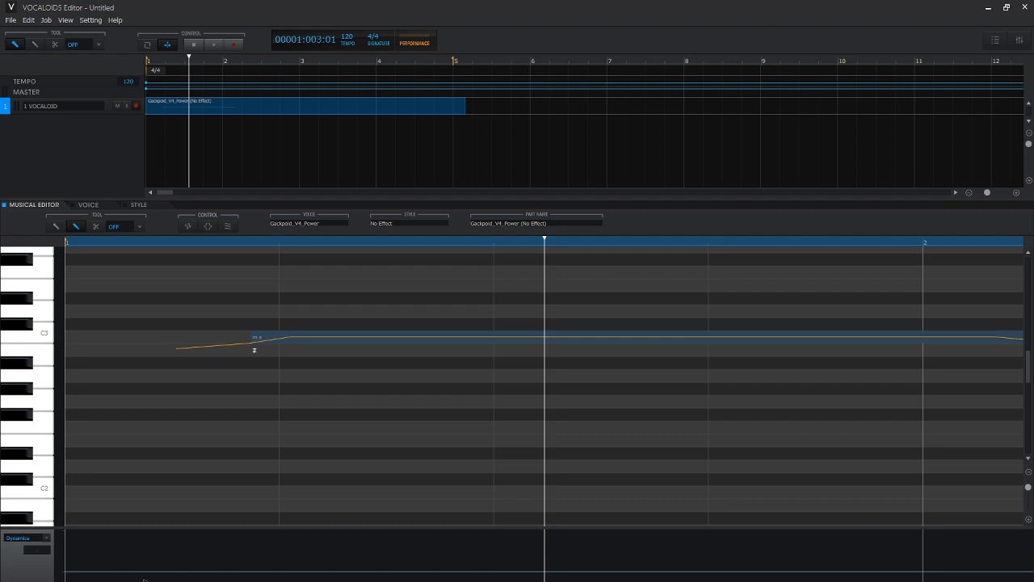
# Step: Draw a dynamics curve rising to about 112 through the first half of measure 1, play it back, and undo the curve
pyautogui.moveTo(141, 574); pyautogui.dragTo(438, 539)
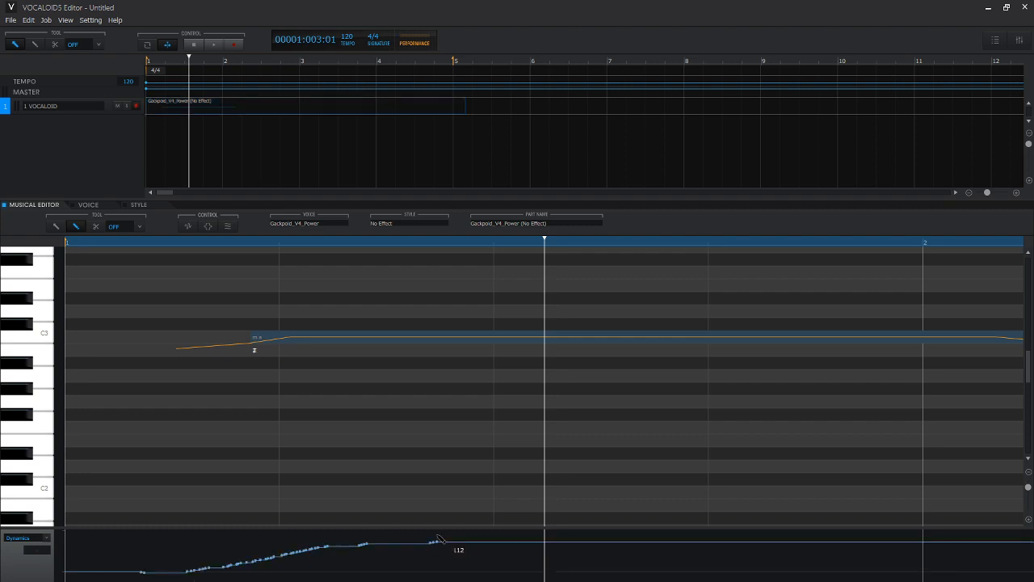
pyautogui.click(99, 242)
pyautogui.press('space')
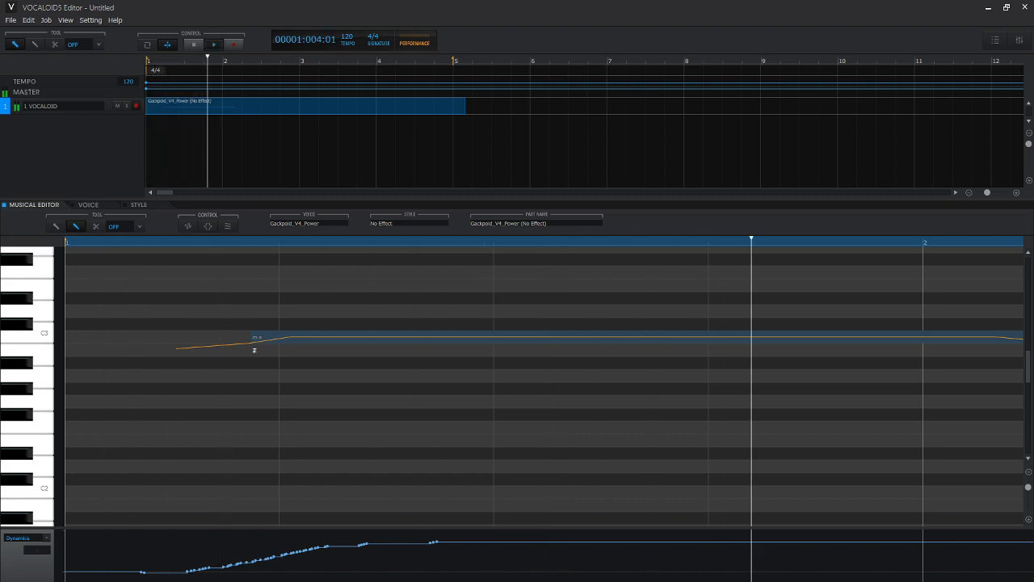
pyautogui.hotkey('ctrl', 'z')
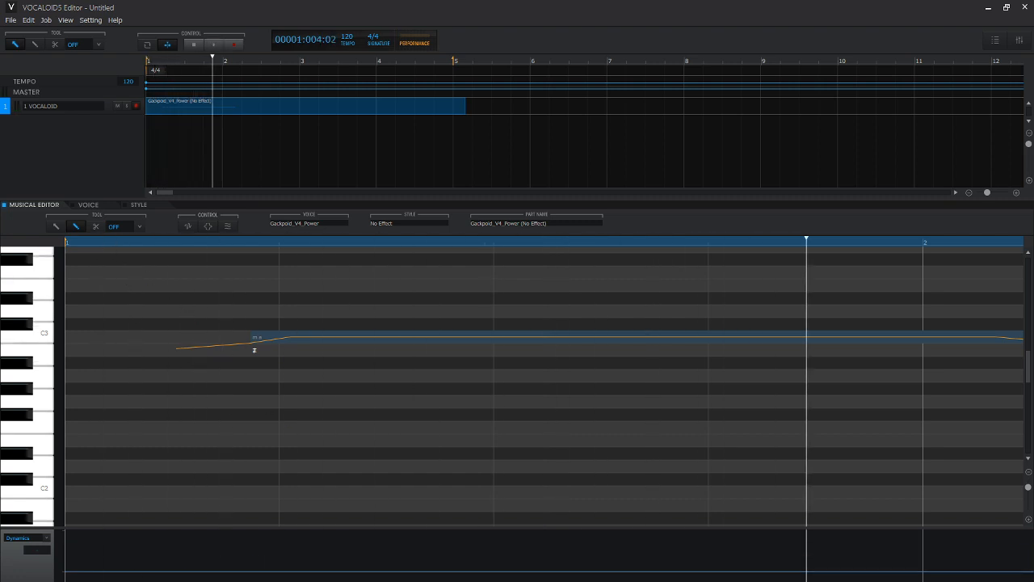
# Step: Draw a short falling dynamics curve just before the note starts, play it back, and undo the curve
pyautogui.moveTo(216, 571)
pyautogui.mouseDown()
pyautogui.moveTo(208, 566)
pyautogui.moveTo(233, 580)
pyautogui.mouseUp()
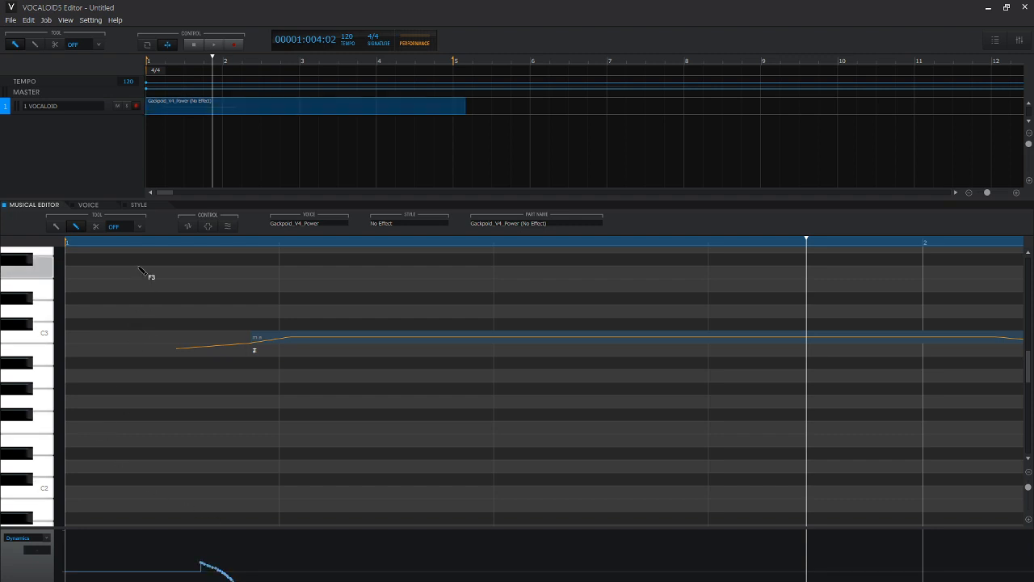
pyautogui.click(95, 243)
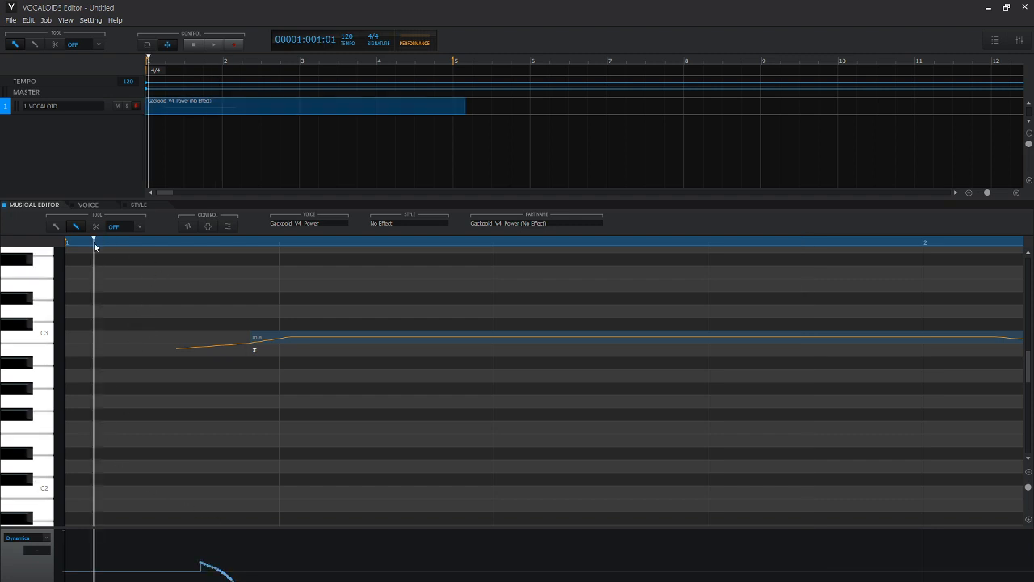
pyautogui.press('space')
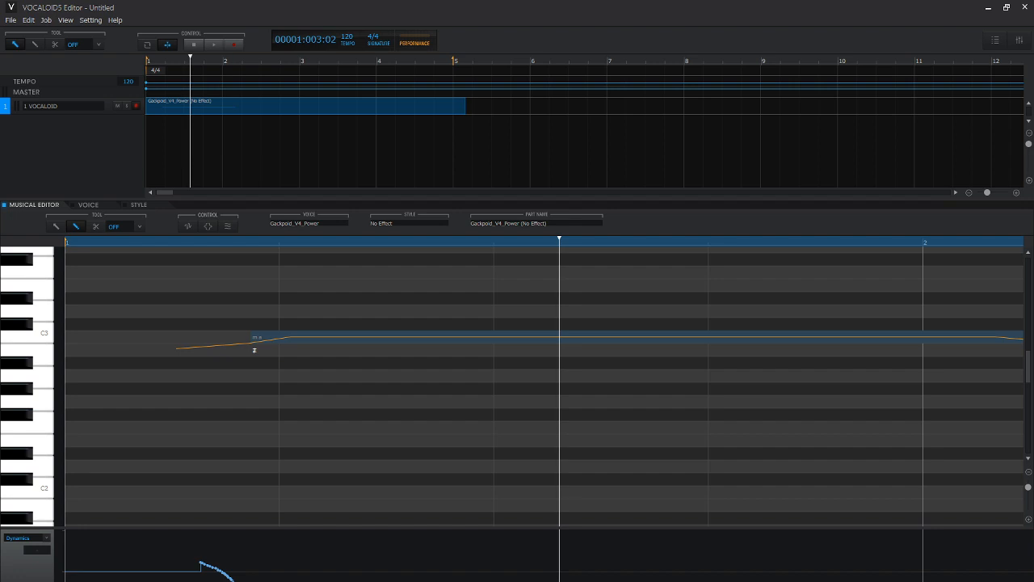
pyautogui.hotkey('ctrl', 'z')
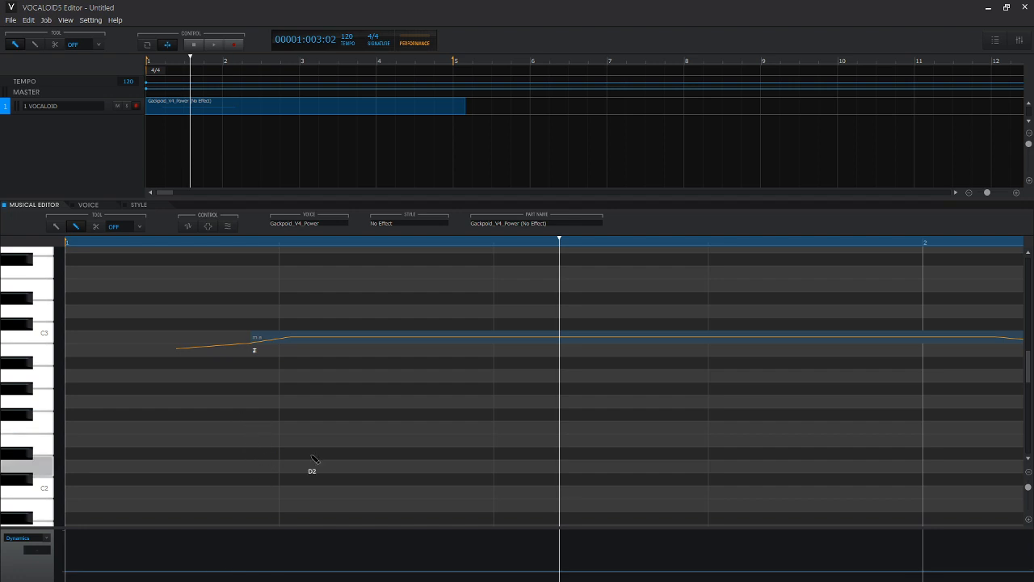
# Step: Switch the control parameter to Pitch Bend and draw a wavy curve from before the note into measure 2
pyautogui.click(38, 539)
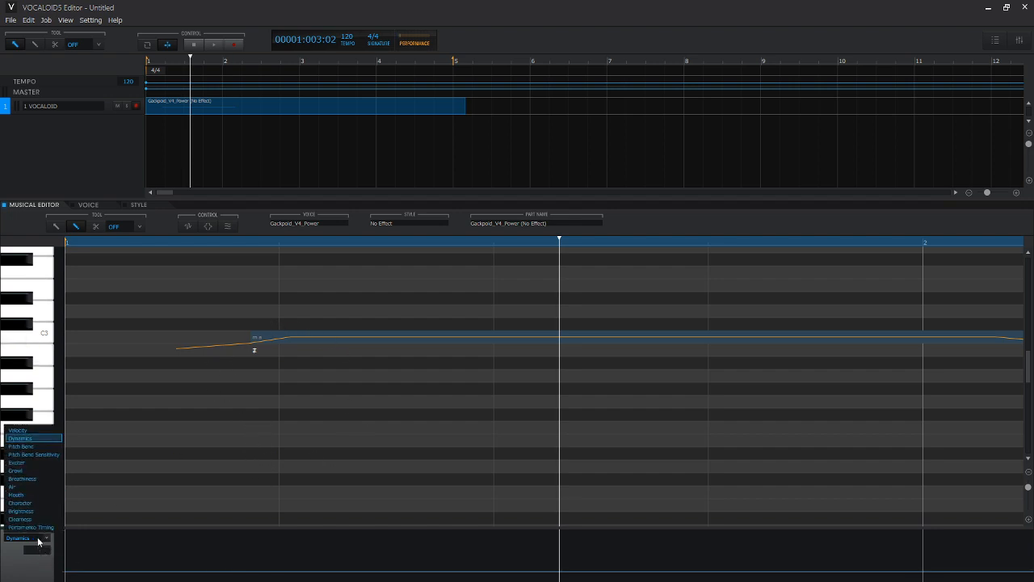
pyautogui.click(38, 446)
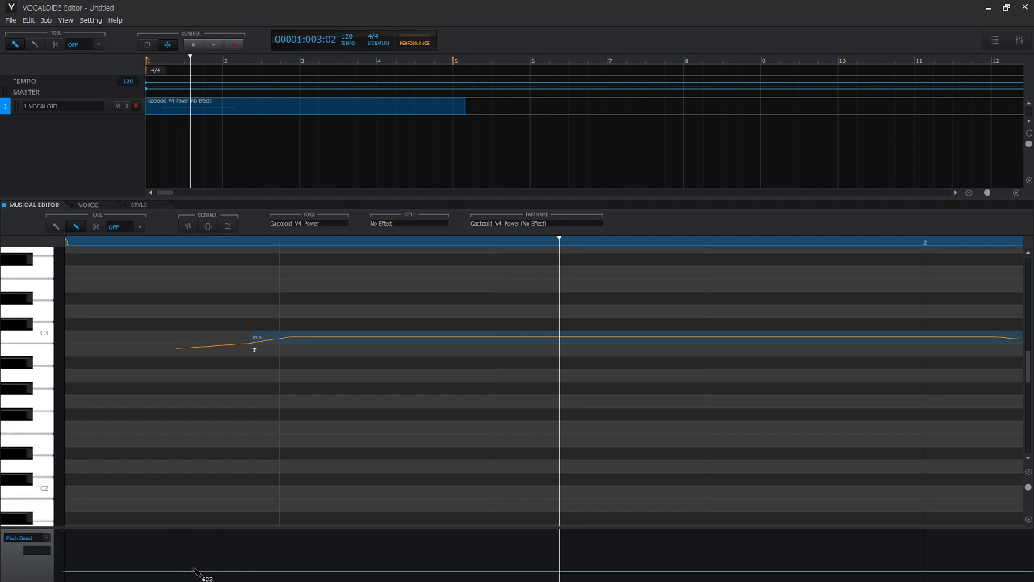
pyautogui.moveTo(240, 579)
pyautogui.mouseDown()
pyautogui.moveTo(311, 558)
pyautogui.moveTo(378, 579)
pyautogui.mouseUp()
pyautogui.moveTo(493, 580)
pyautogui.mouseDown()
pyautogui.moveTo(566, 559)
pyautogui.moveTo(647, 580)
pyautogui.moveTo(944, 572)
pyautogui.mouseUp()
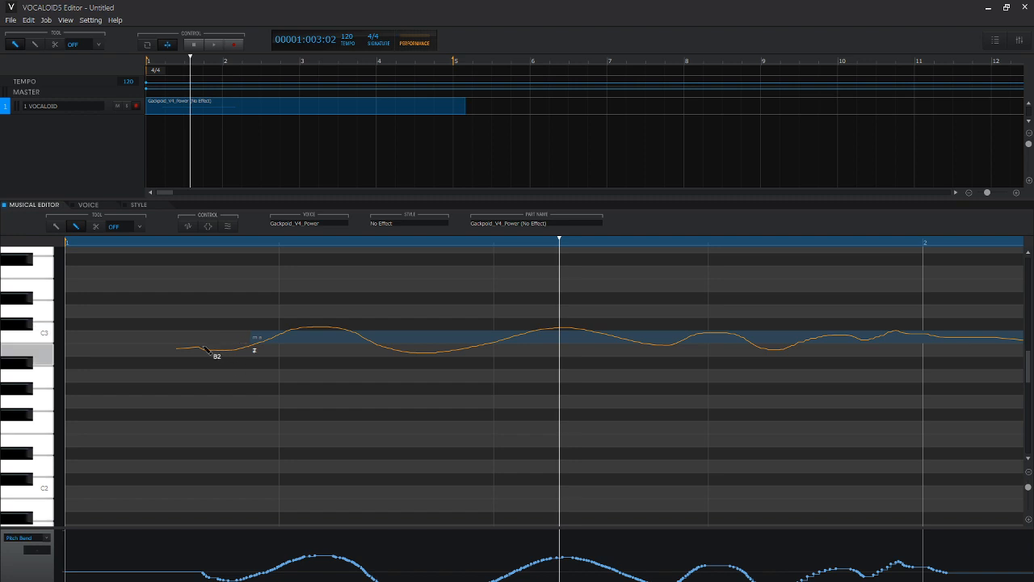
pyautogui.click(369, 346)
pyautogui.moveTo(396, 342); pyautogui.dragTo(407, 356)
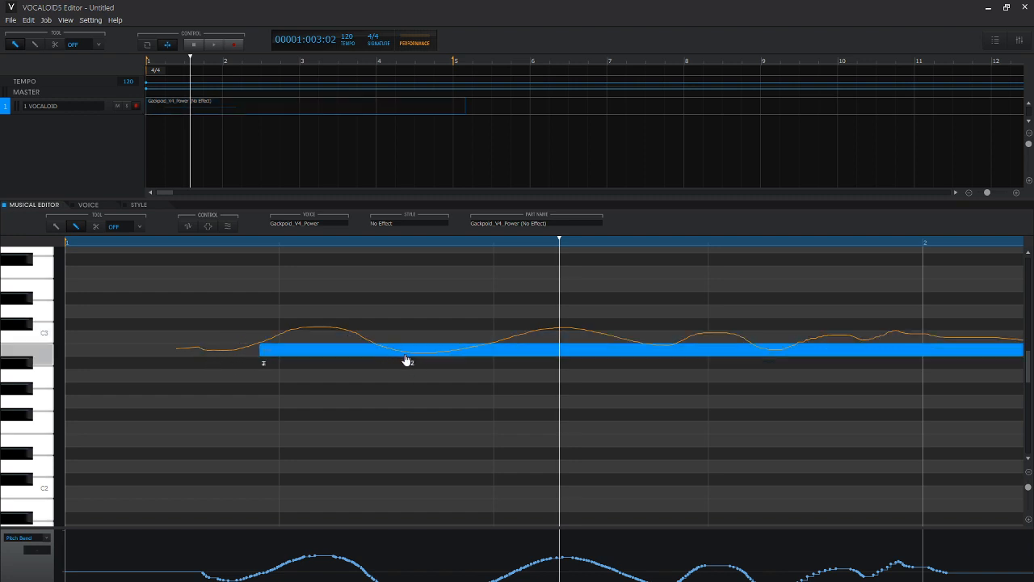
pyautogui.hotkey('ctrl', 'z')
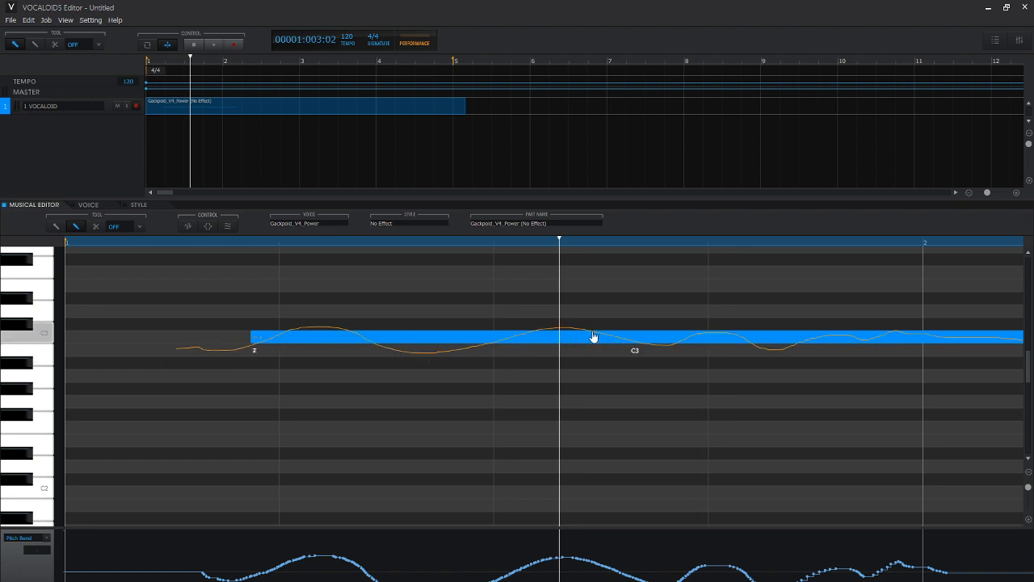
# Step: Play the pitch-bent note from the start of measure 1, stop, and return the playhead near the beginning
pyautogui.click(83, 243)
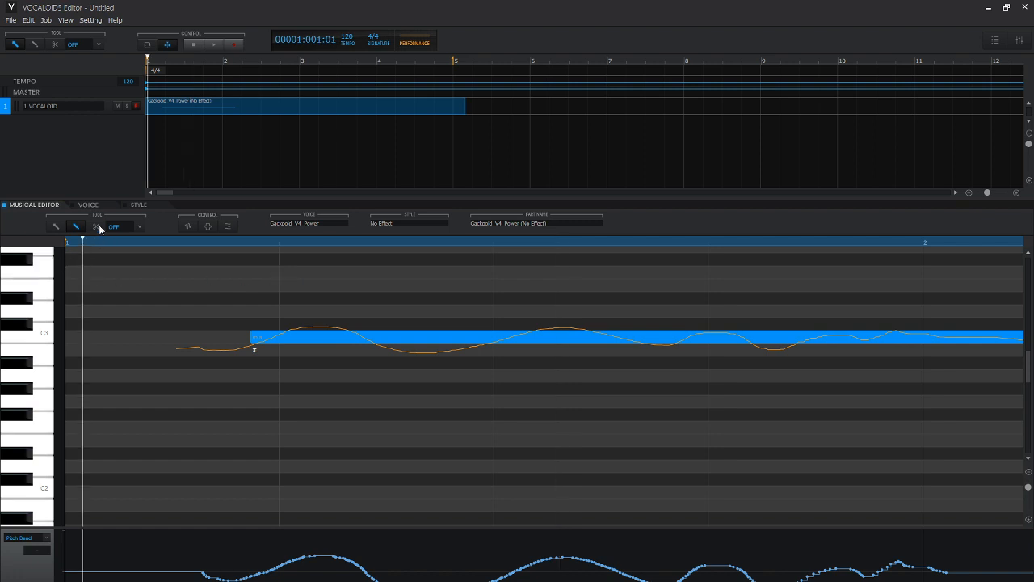
pyautogui.press('space')
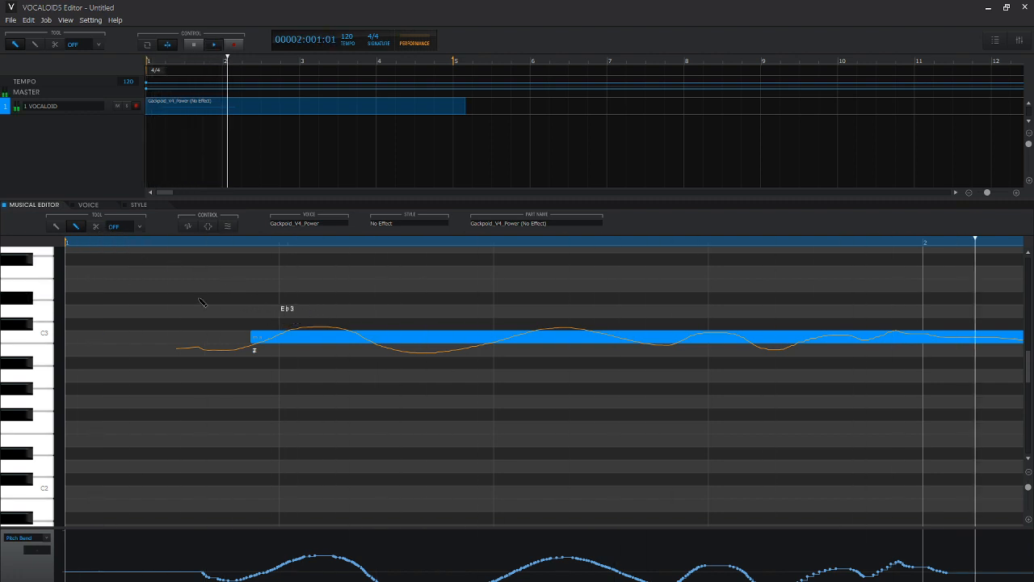
pyautogui.press('space')
pyautogui.click(155, 61)
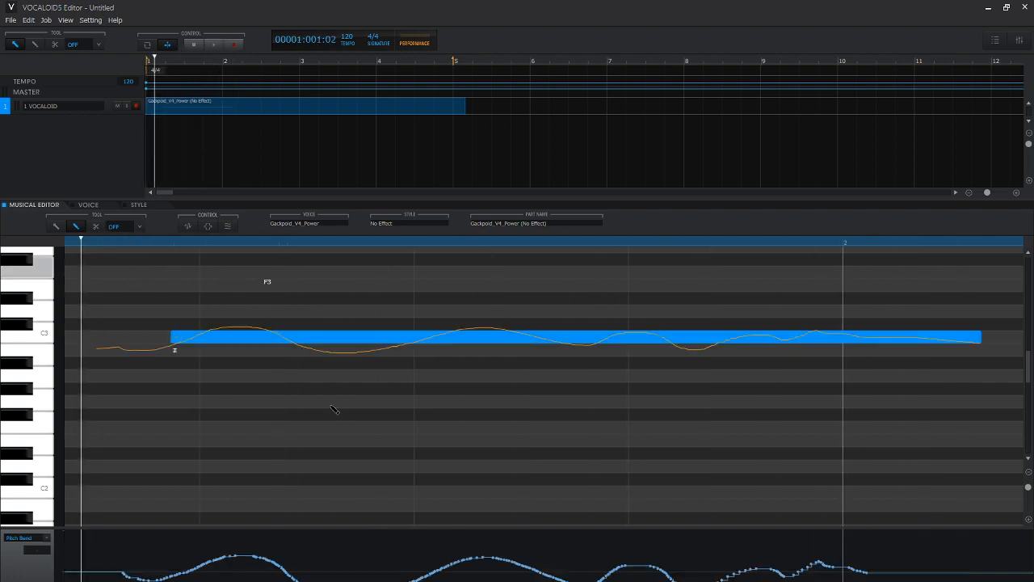
# Step: Look at the Pitch Bend Sensitivity parameter and return to the Pitch Bend curve
pyautogui.click(37, 539)
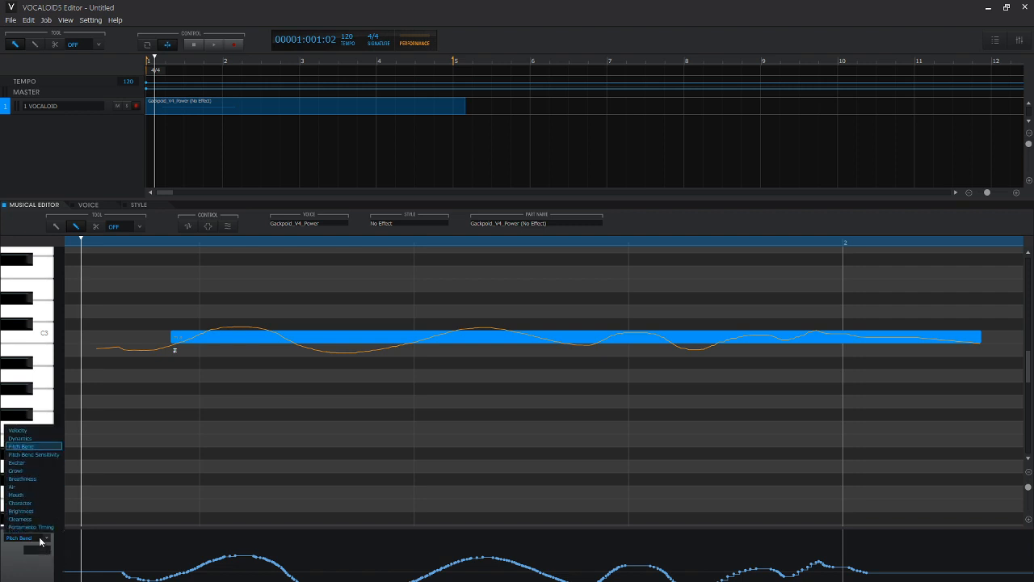
pyautogui.click(58, 455)
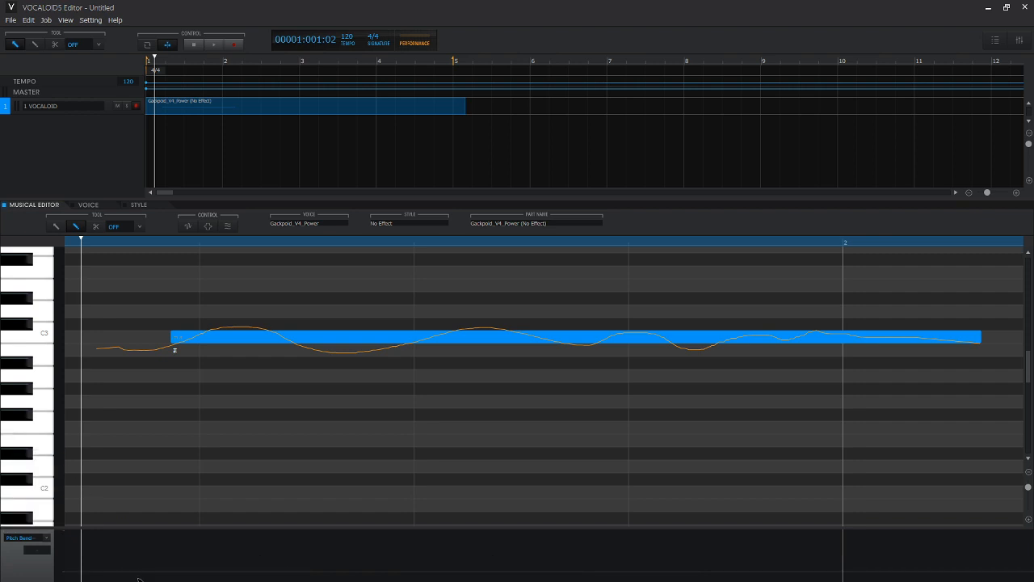
pyautogui.click(36, 539)
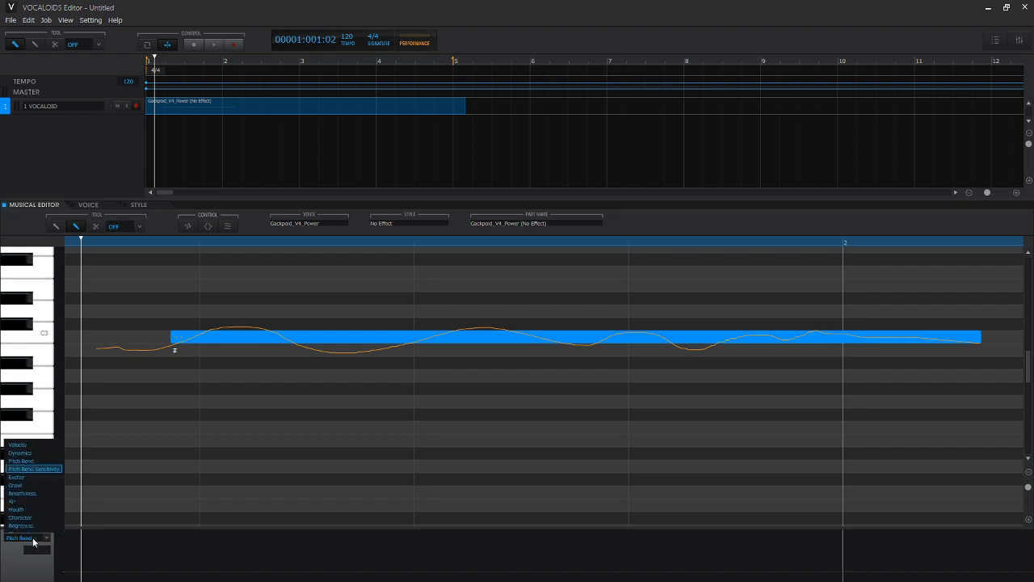
pyautogui.click(21, 446)
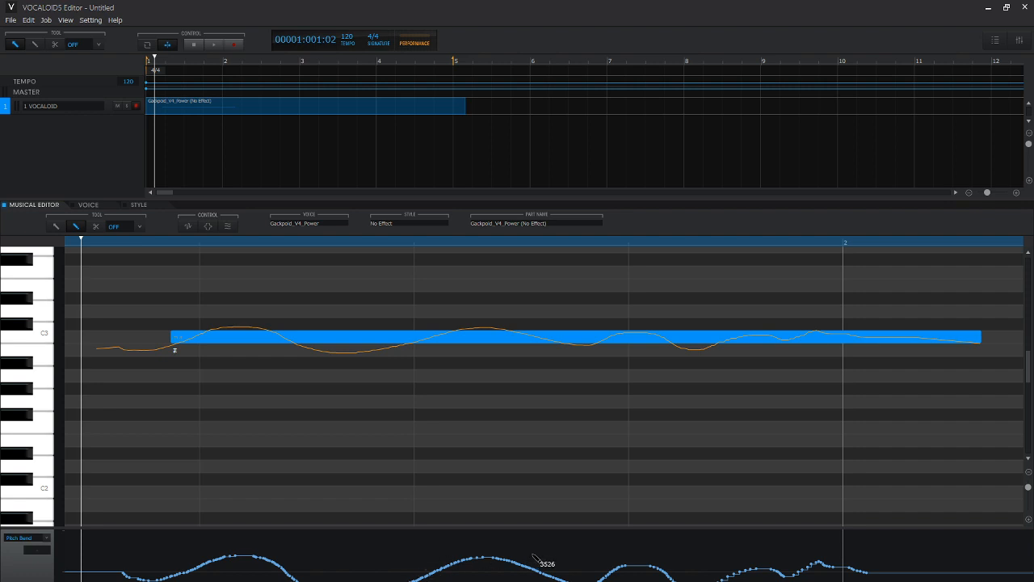
# Step: Raise Pitch Bend Sensitivity just before the note, play it back, undo the change and return to the Pitch Bend parameter
pyautogui.click(33, 539)
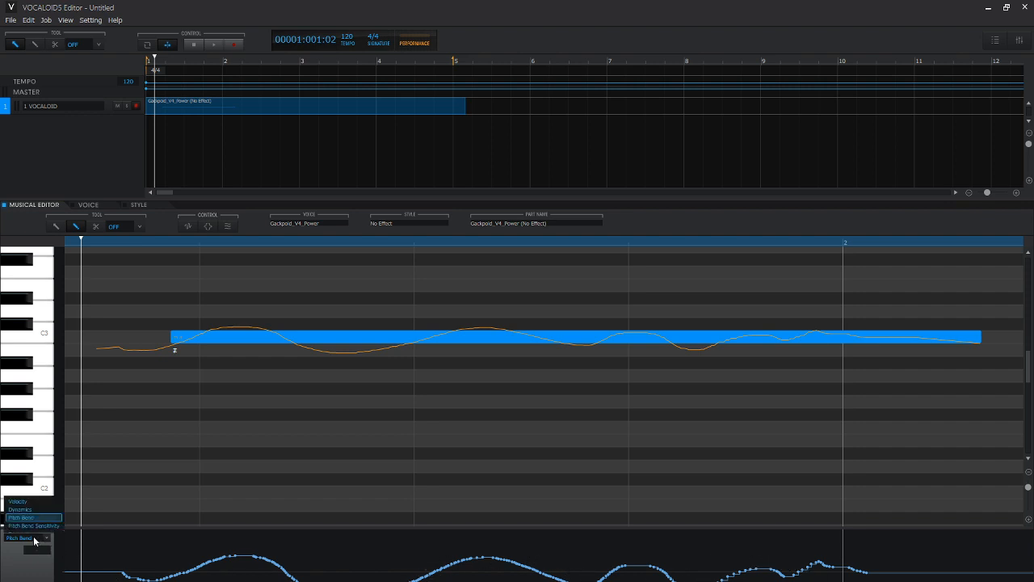
pyautogui.click(41, 455)
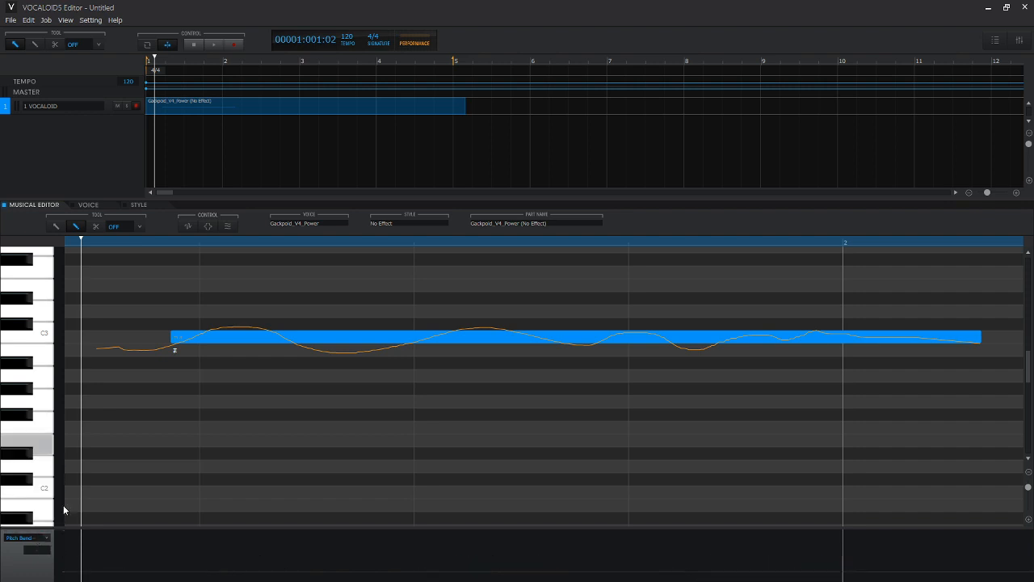
pyautogui.click(91, 552)
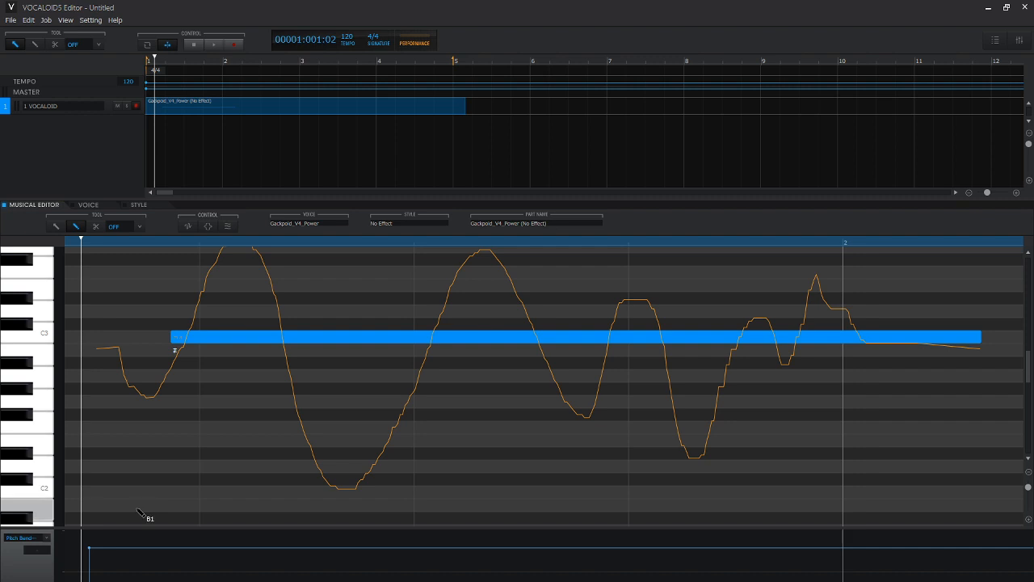
pyautogui.press('space')
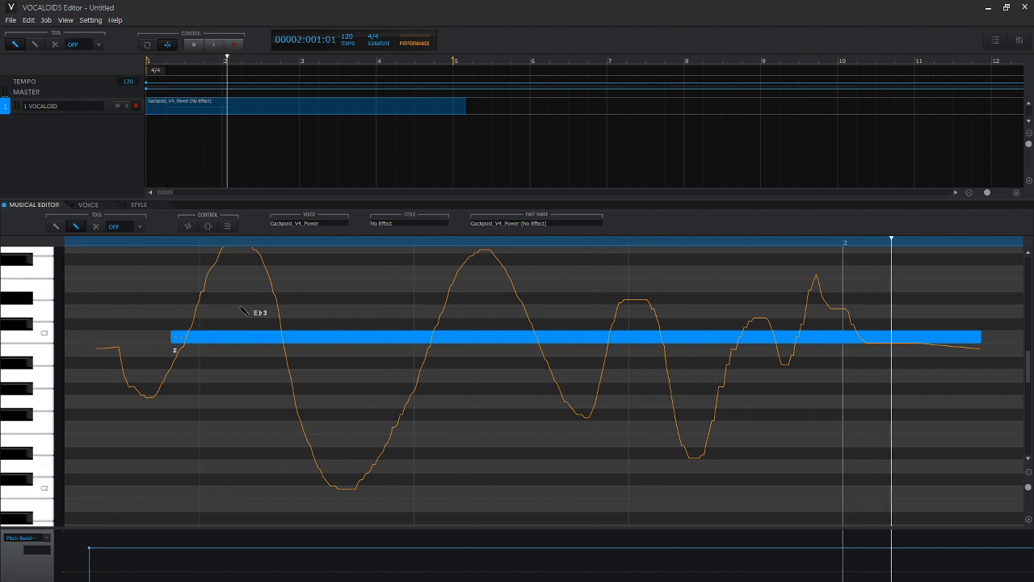
pyautogui.hotkey('ctrl', 'z')
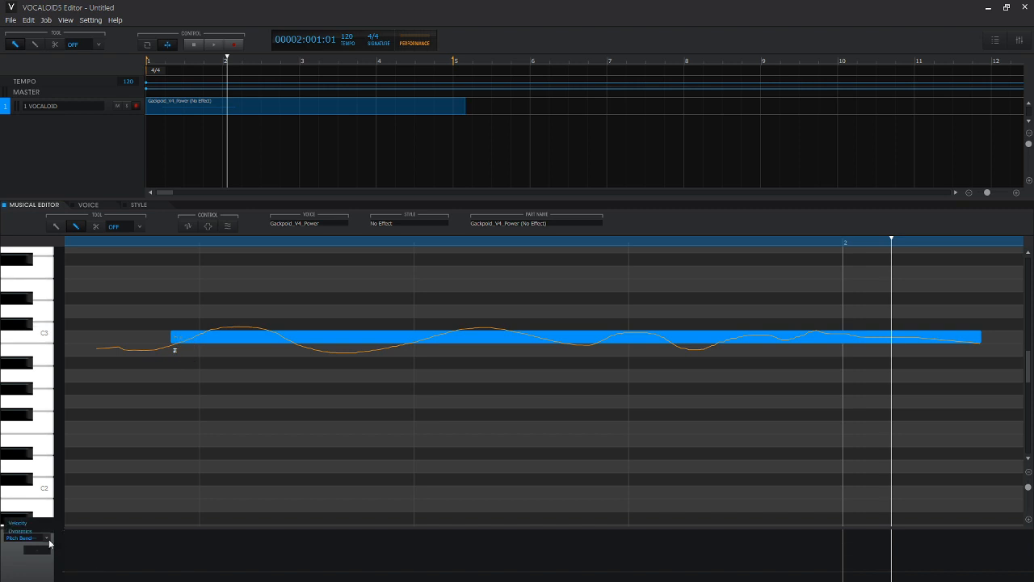
pyautogui.click(49, 538)
pyautogui.click(52, 446)
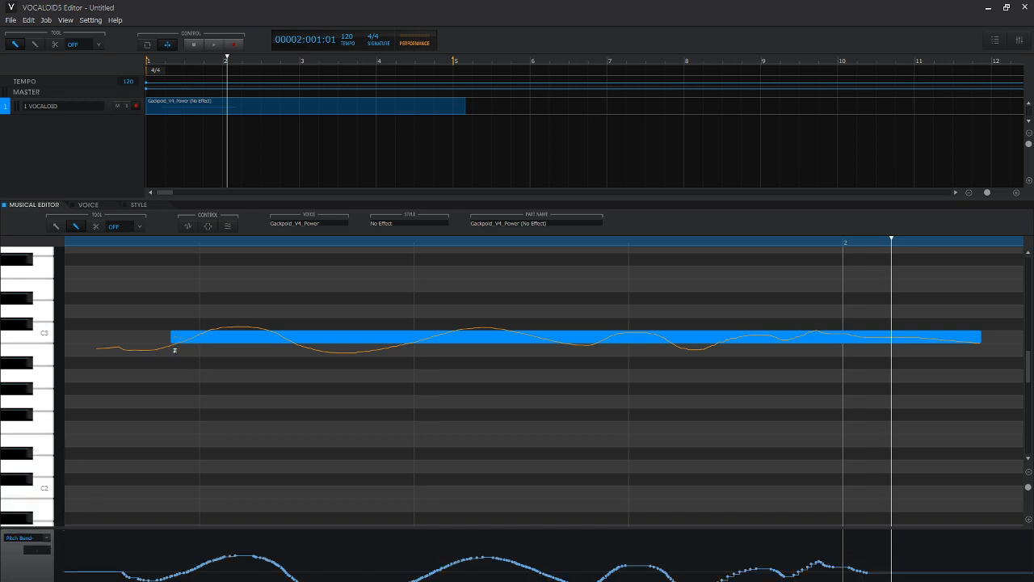
# Step: Change the part's voice to Gackpoid_V4_Native
pyautogui.rightClick(104, 529)
pyautogui.click(88, 203)
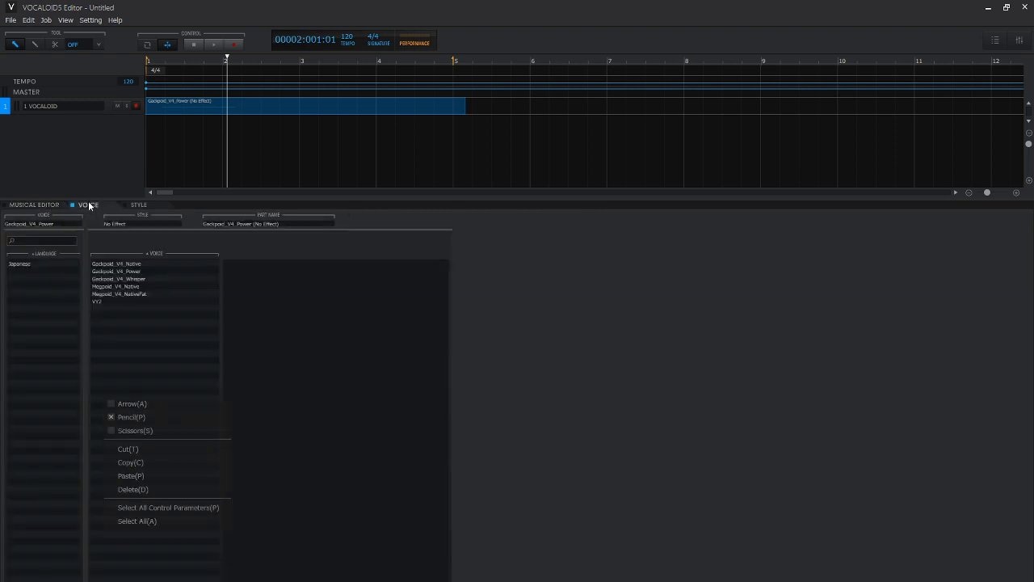
pyautogui.click(141, 265)
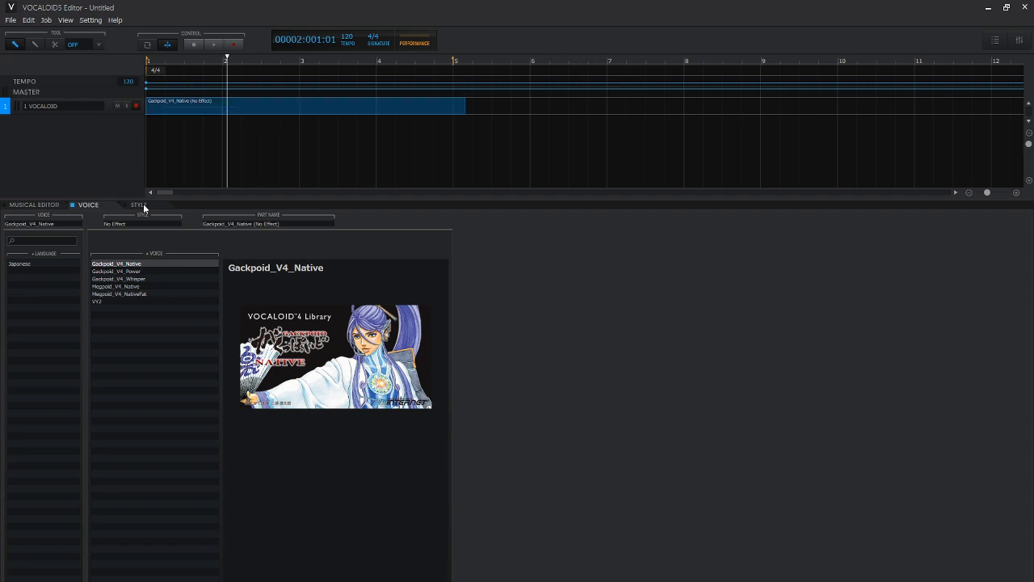
# Step: Return to the musical editor and play the note with the new voice from near the start of measure 1
pyautogui.click(156, 60)
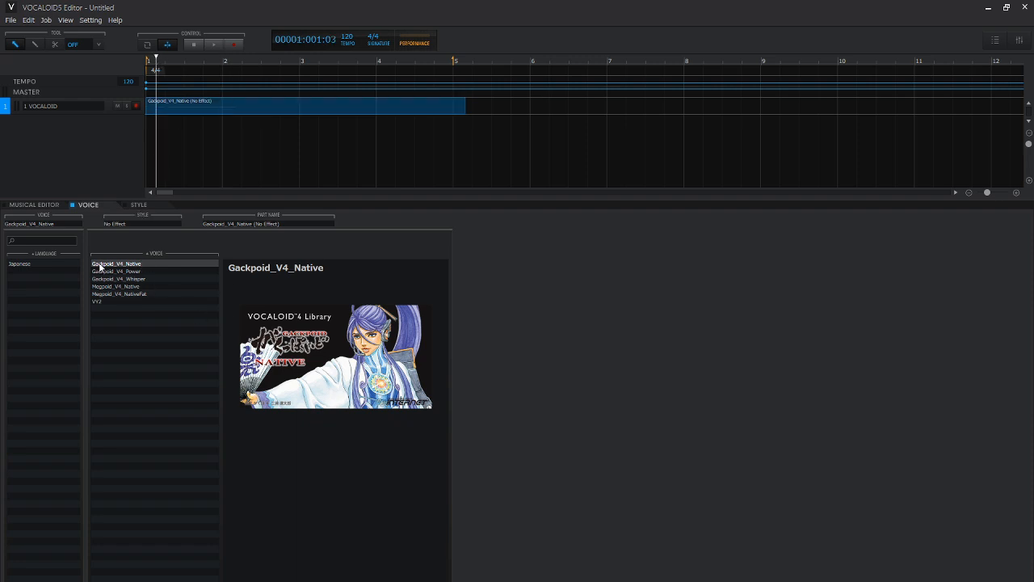
pyautogui.click(34, 204)
pyautogui.press('space')
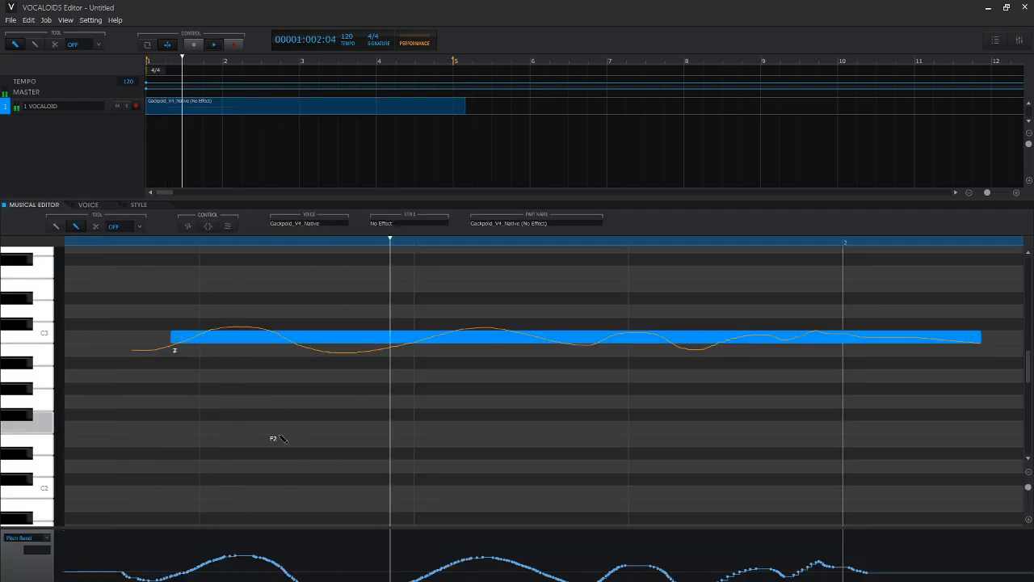
pyautogui.press('space')
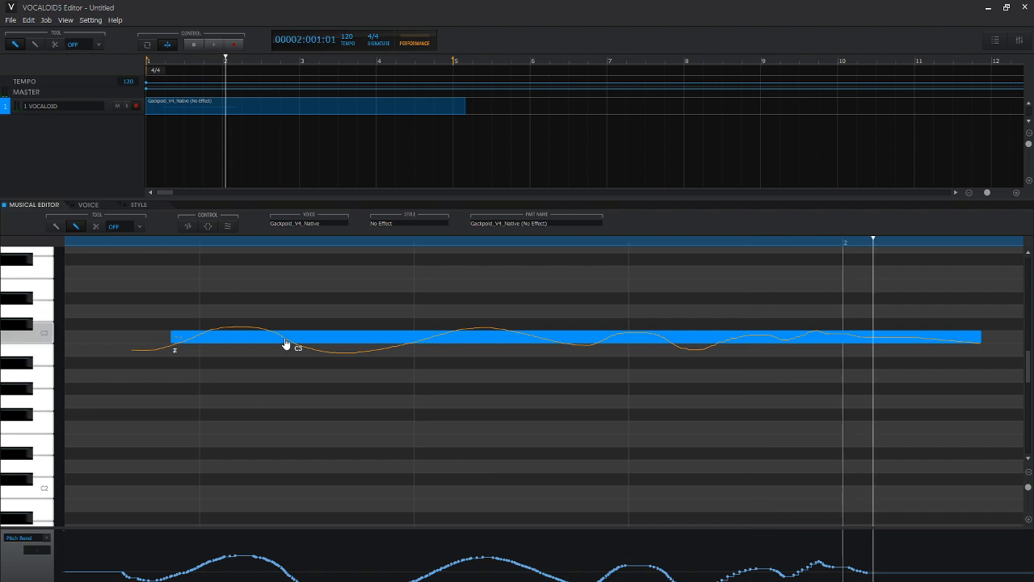
pyautogui.click(14, 539)
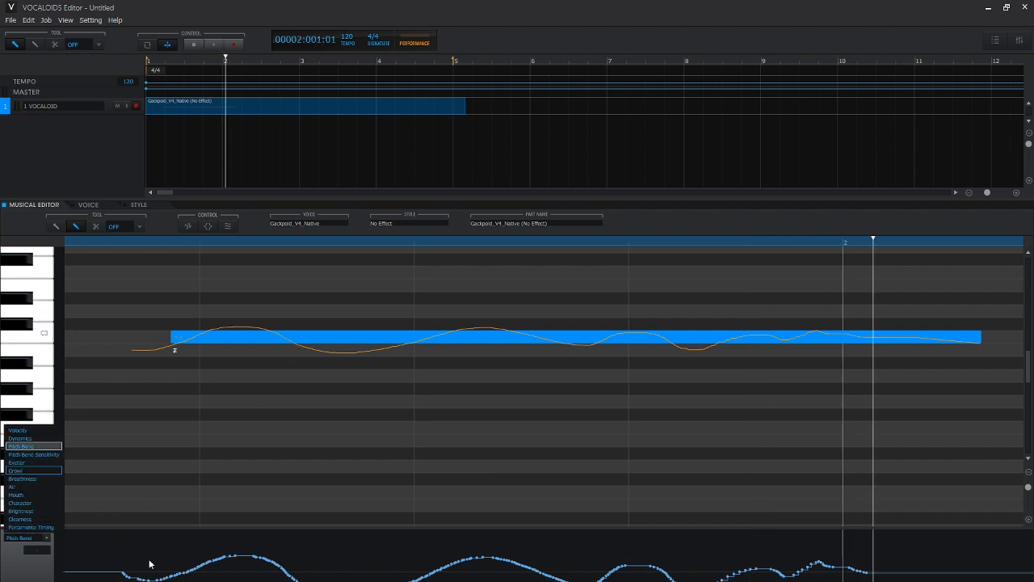
pyautogui.hotkey('alt', 'Tab')
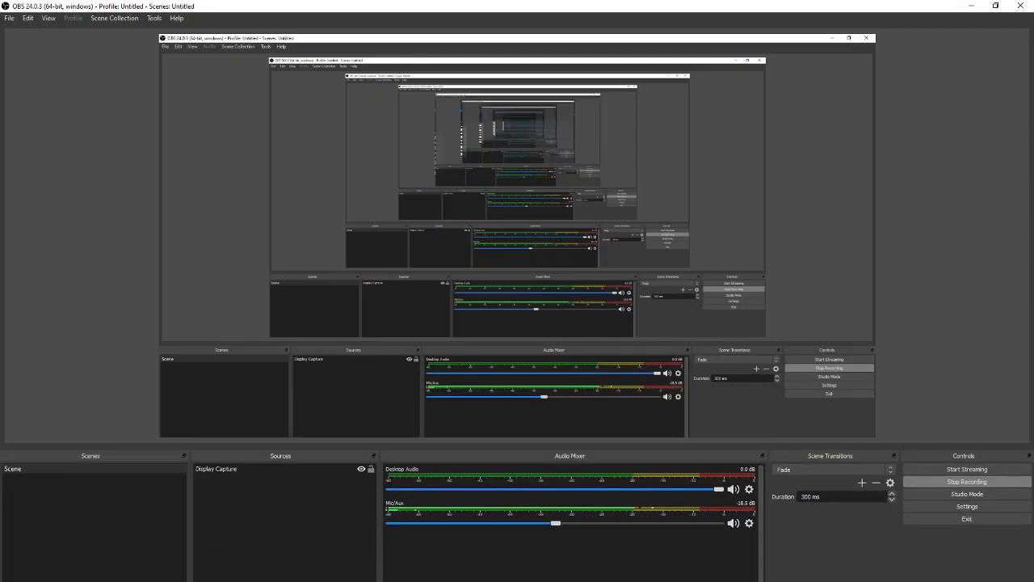
pyautogui.hotkey('alt', 'Tab')
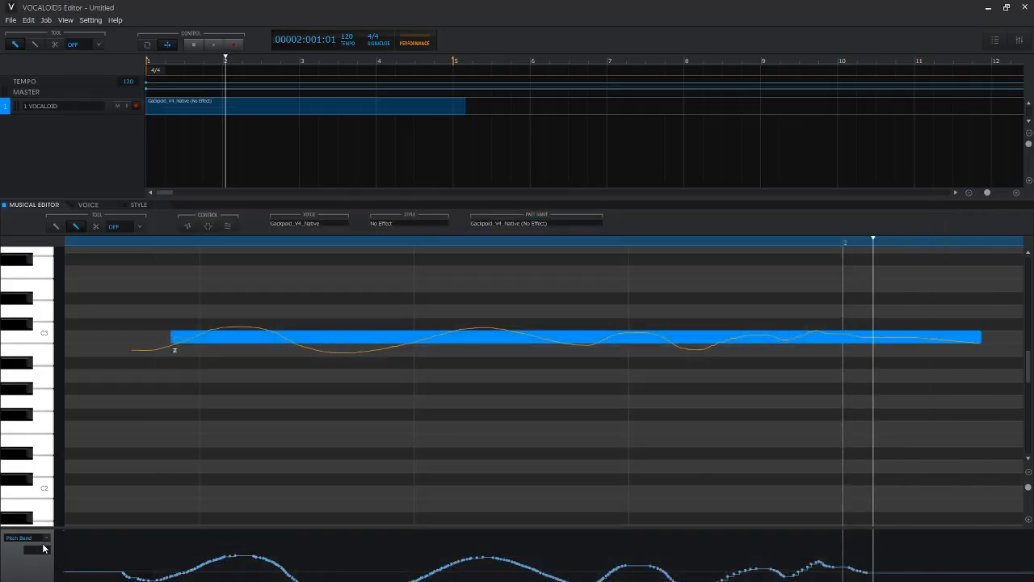
# Step: Select the Arrow tool for editing the pitch bend points
pyautogui.rightClick(85, 542)
pyautogui.click(146, 415)
pyautogui.rightClick(99, 548)
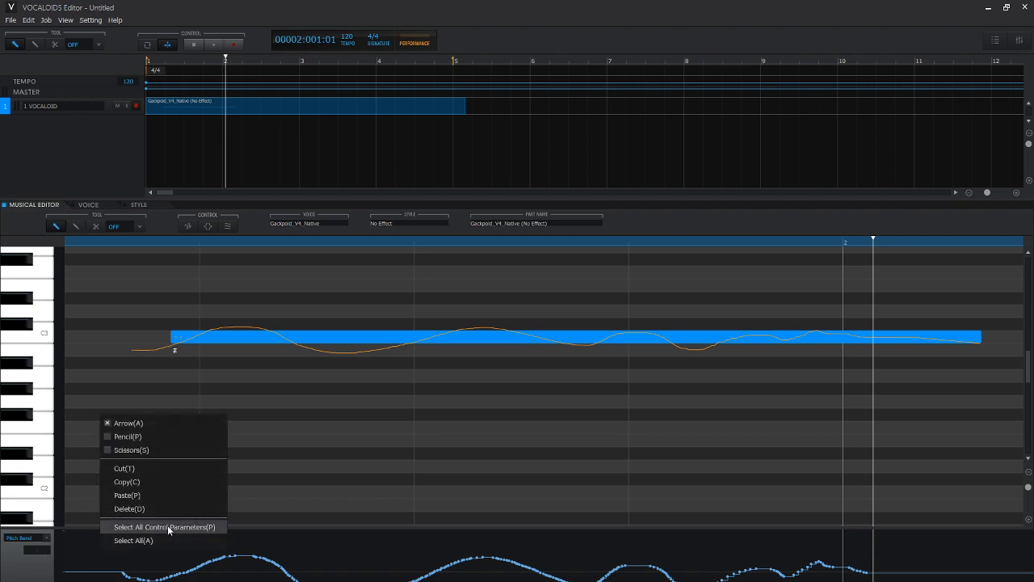
pyautogui.click(169, 539)
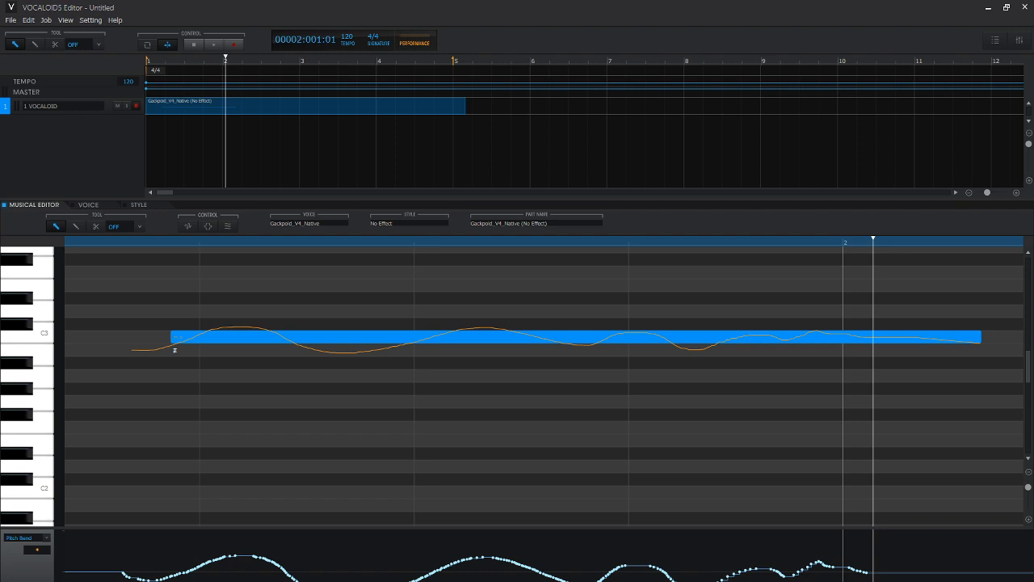
pyautogui.press('Delete')
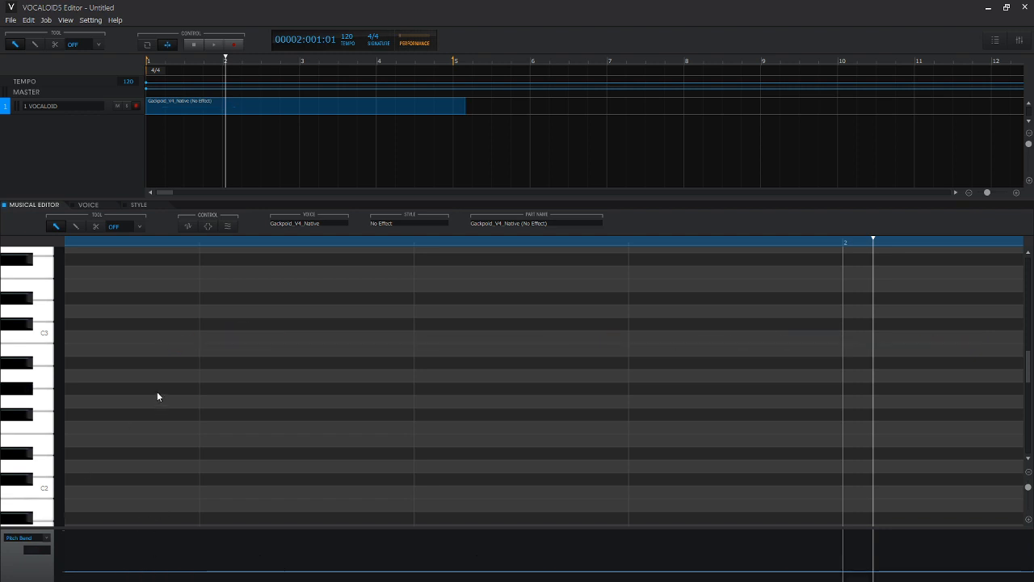
pyautogui.hotkey('ctrl', 'z')
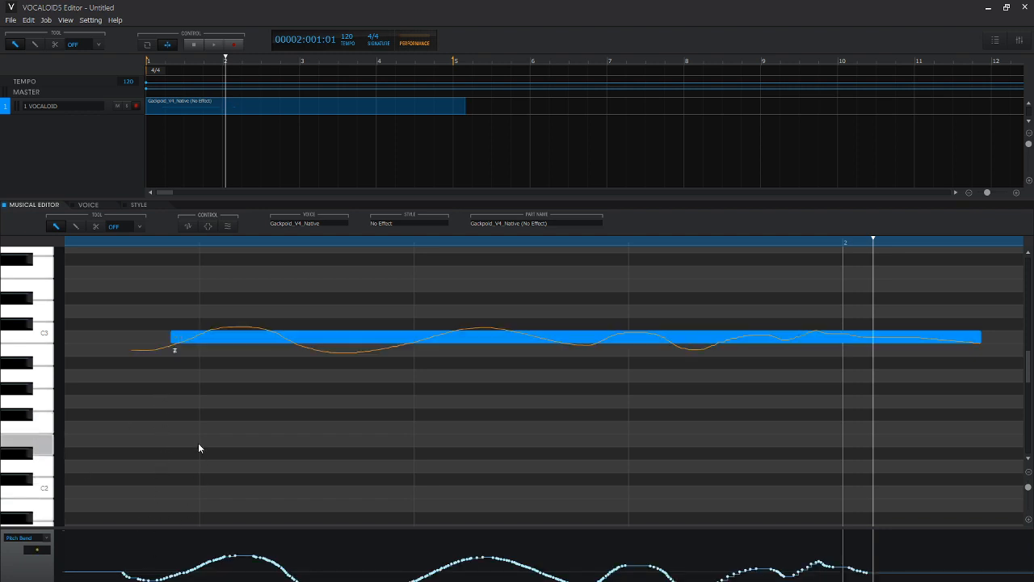
pyautogui.rightClick(138, 560)
pyautogui.click(195, 512)
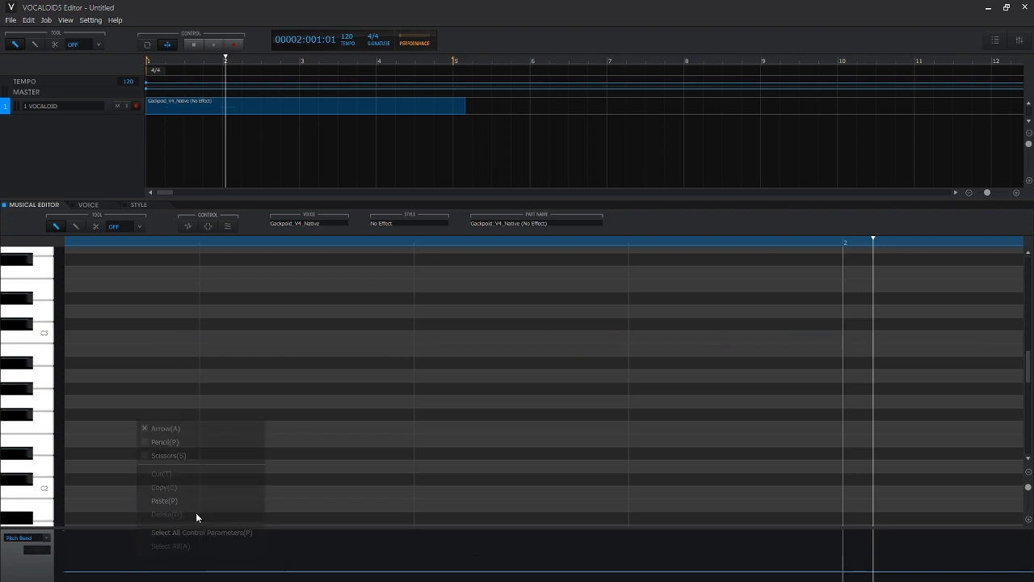
pyautogui.hotkey('ctrl', 'z')
# Step: Select only the pitch bend points across the whole curve and delete them, keeping the note
pyautogui.moveTo(100, 535); pyautogui.dragTo(1002, 581)
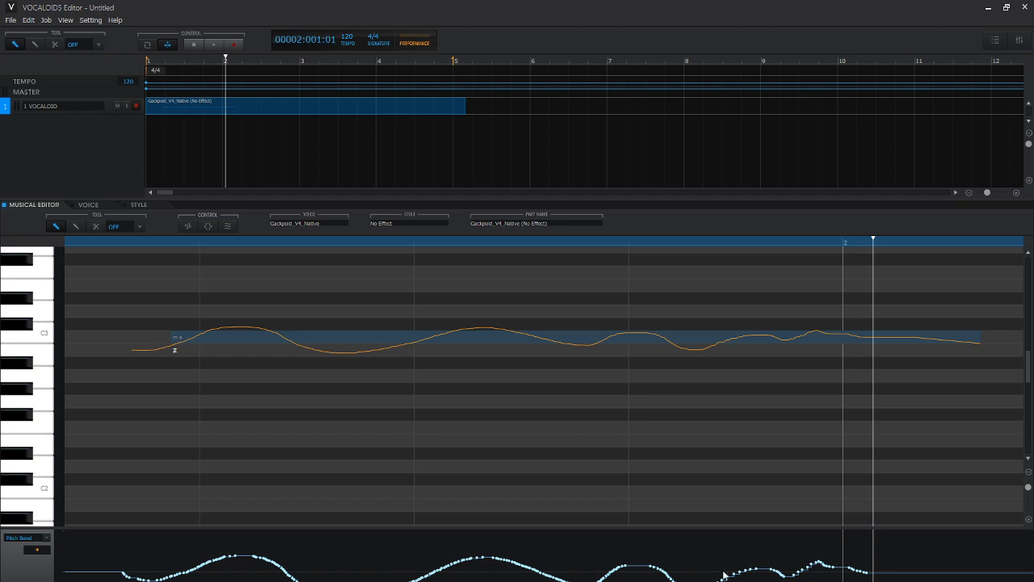
pyautogui.press('Delete')
# Step: Switch the control parameter to Exciter and select the Pencil tool
pyautogui.click(31, 539)
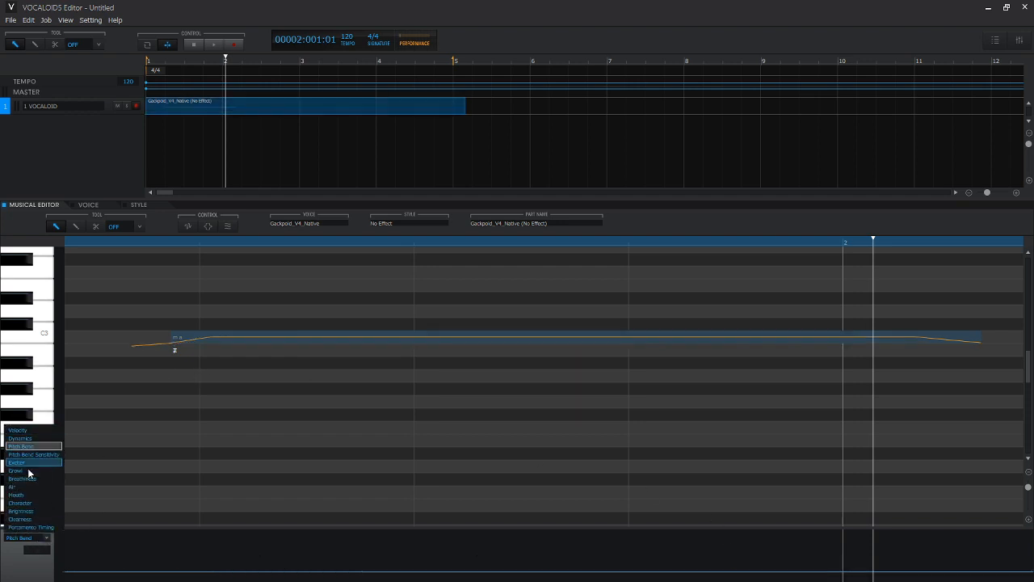
pyautogui.click(26, 462)
pyautogui.rightClick(148, 463)
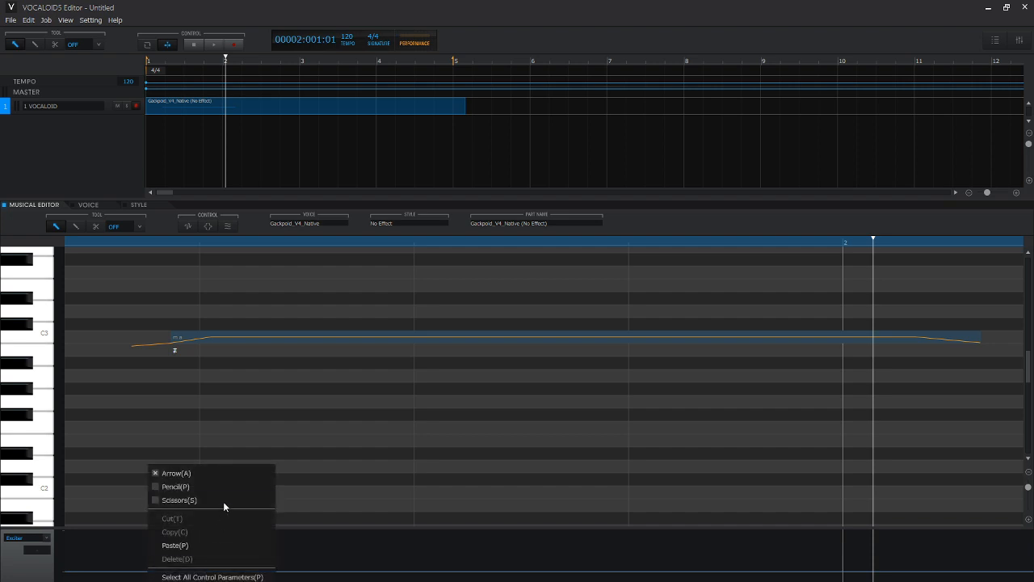
pyautogui.click(216, 485)
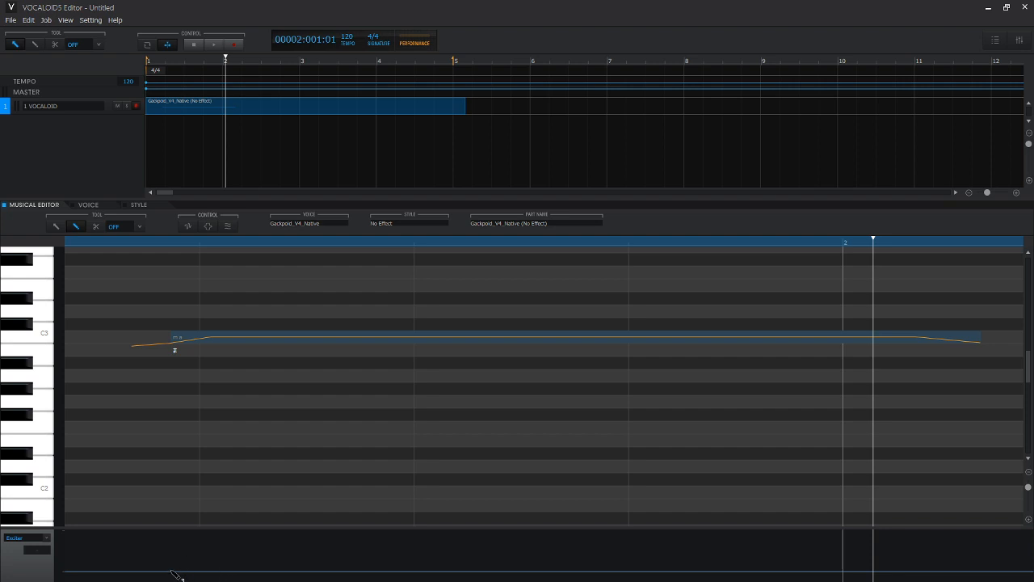
# Step: Draw a gradually rising Exciter curve from the C3 note's start up to about 52 and play the note
pyautogui.moveTo(172, 573); pyautogui.dragTo(349, 541)
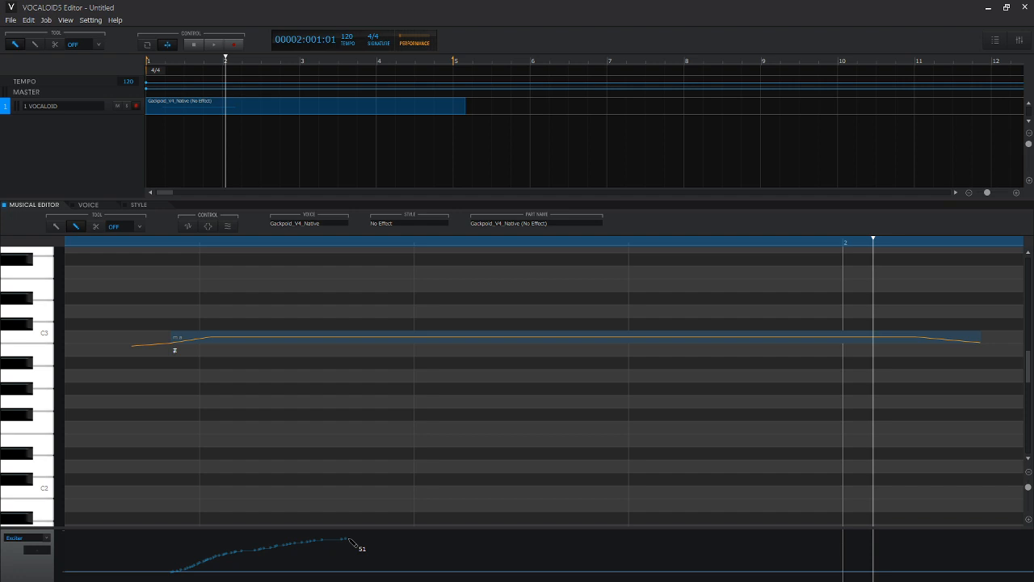
pyautogui.moveTo(349, 541); pyautogui.dragTo(354, 543)
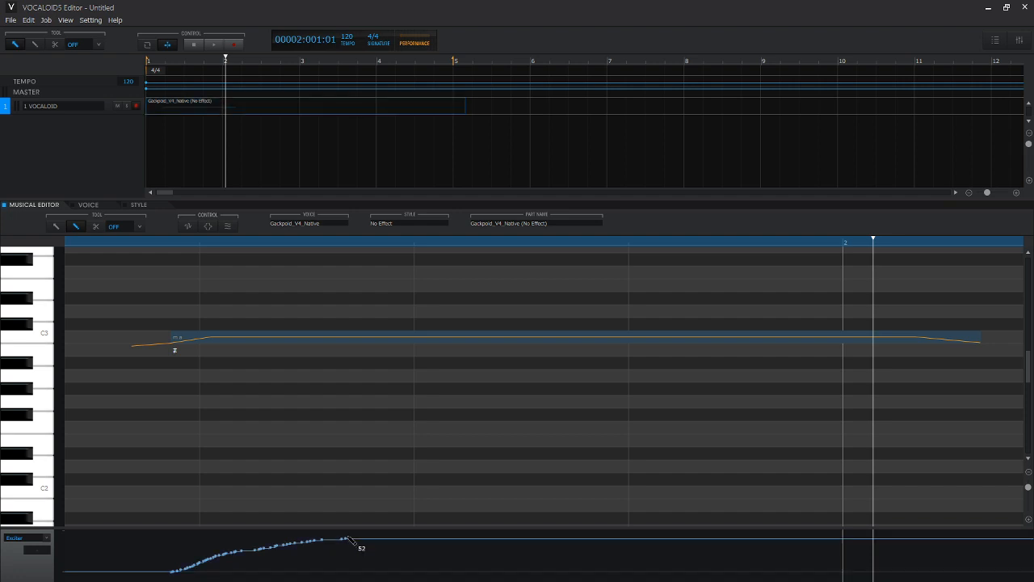
pyautogui.click(75, 242)
pyautogui.press('space')
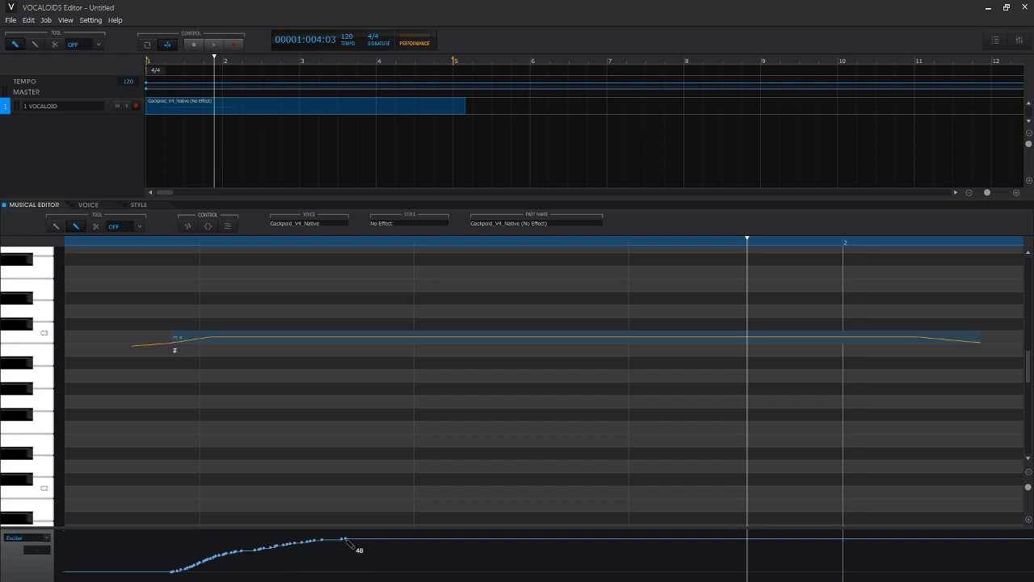
# Step: Try a steep Exciter drop just after the curve's peak and play the note from near the start of measure 1
pyautogui.moveTo(345, 538); pyautogui.dragTo(363, 579)
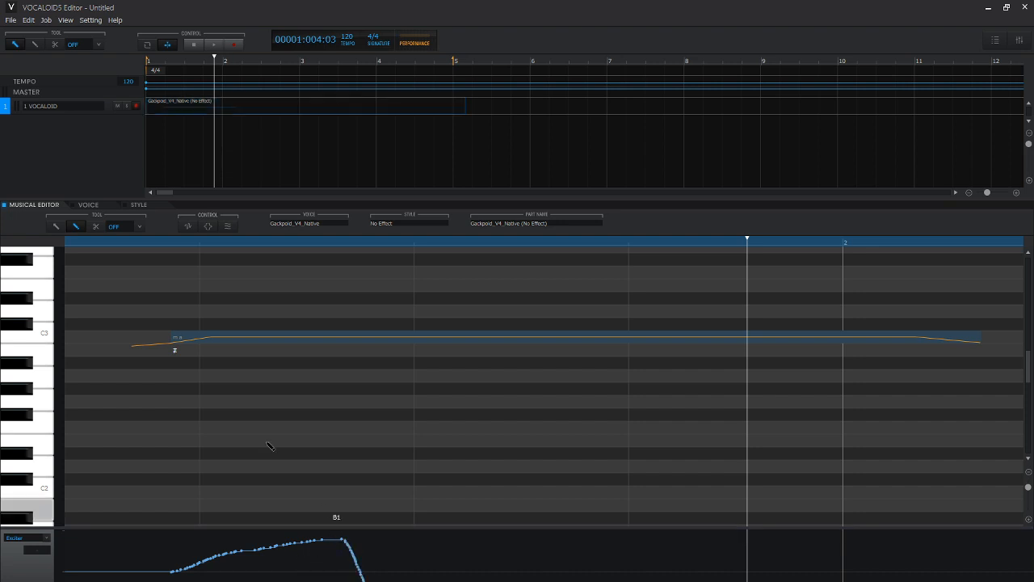
pyautogui.click(96, 240)
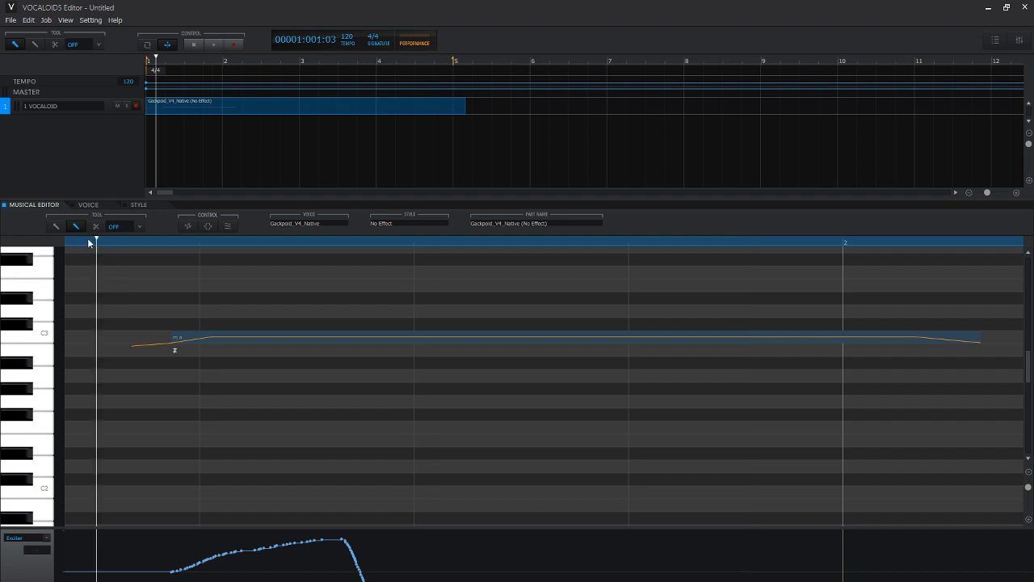
pyautogui.press('space')
pyautogui.press('space')
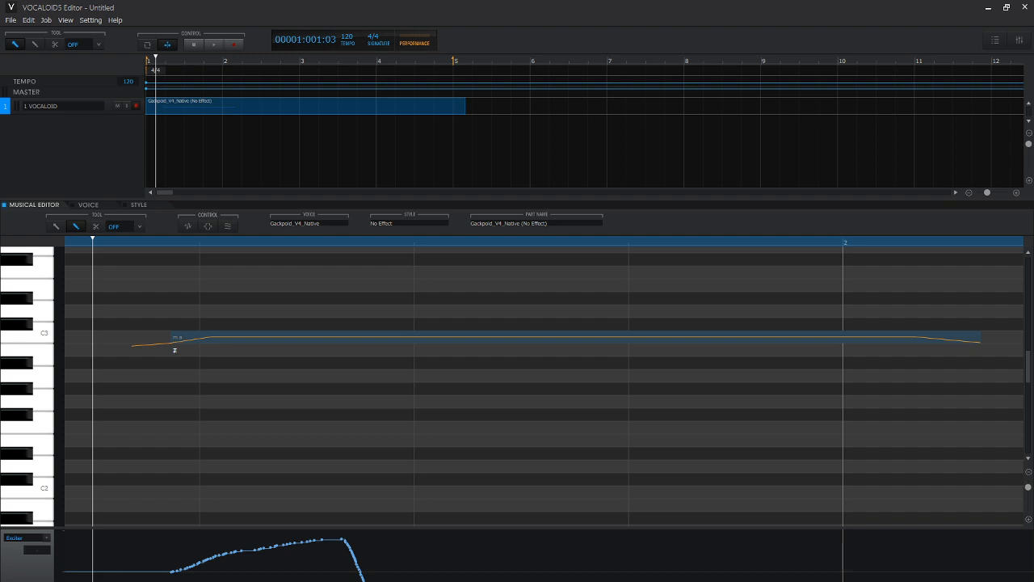
pyautogui.click(384, 546)
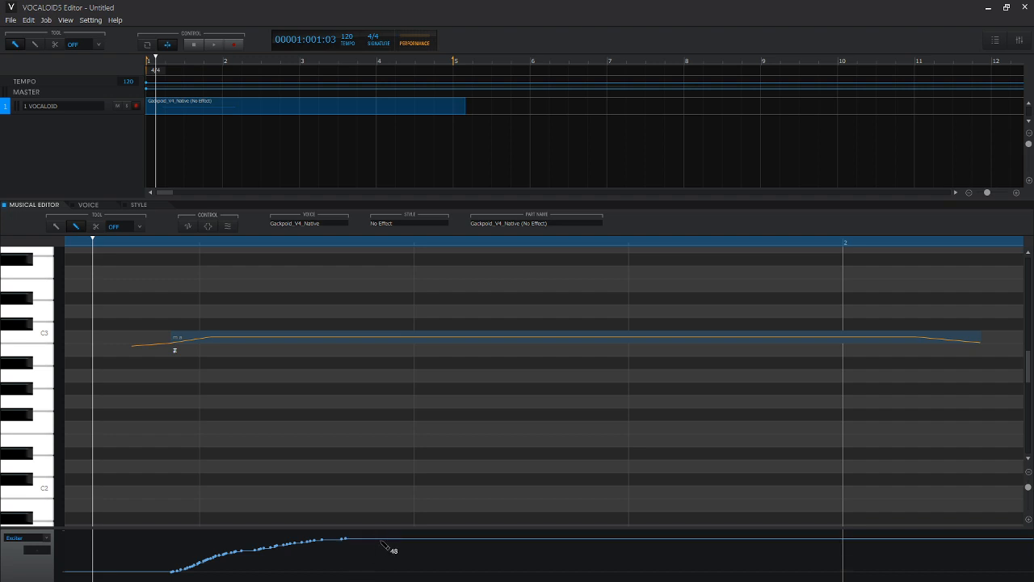
# Step: Use the Arrow tool to select all points of the Exciter curve and delete them
pyautogui.rightClick(178, 546)
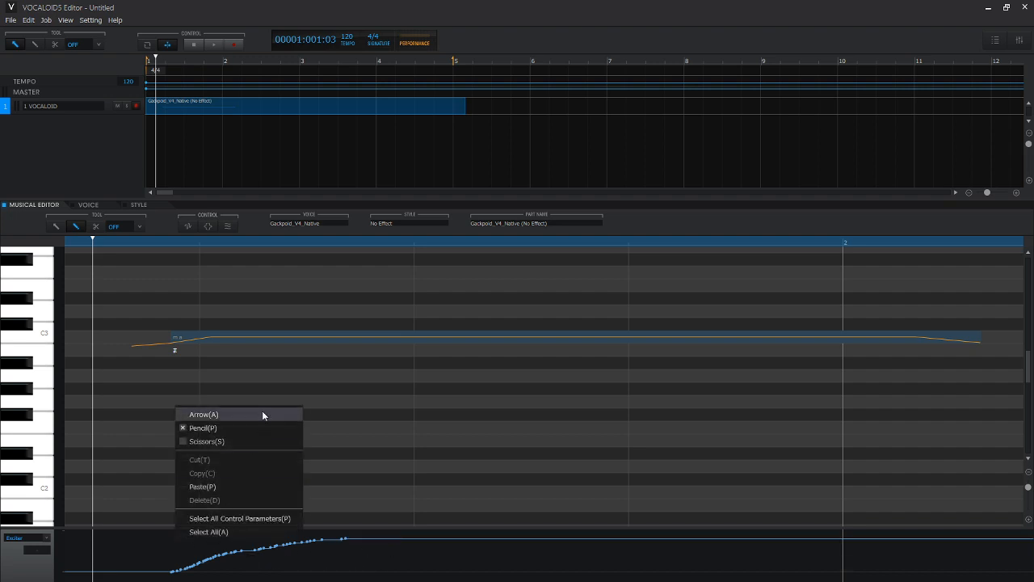
pyautogui.click(263, 414)
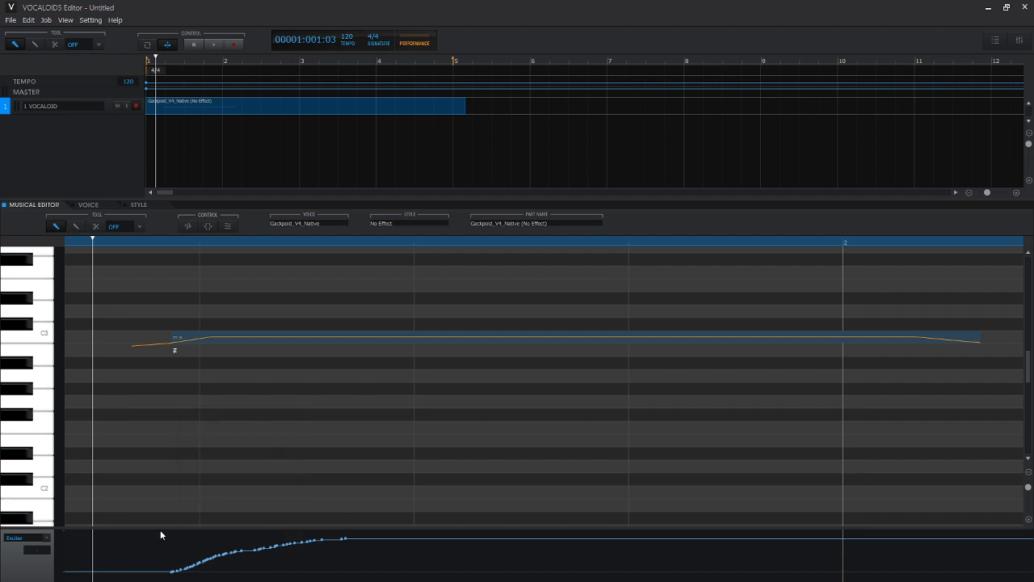
pyautogui.moveTo(160, 530); pyautogui.dragTo(388, 580)
pyautogui.press('Delete')
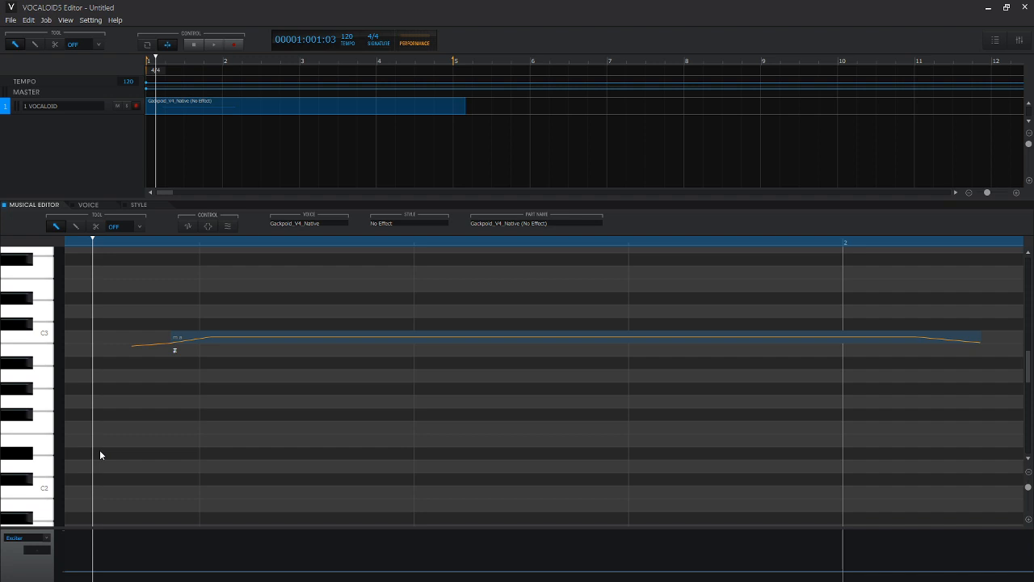
# Step: Switch the control parameter to Growl and select the Pencil tool
pyautogui.click(31, 541)
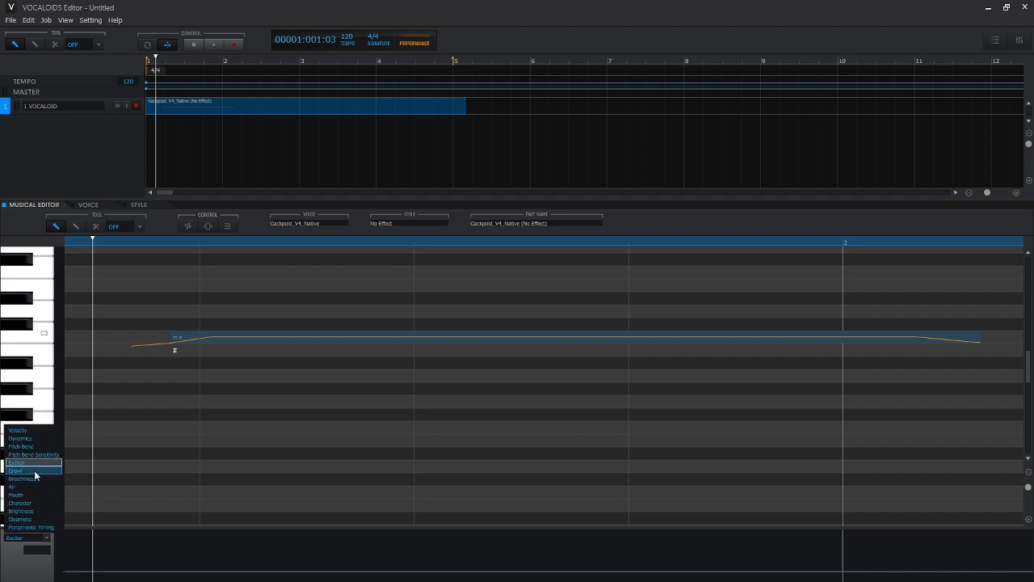
pyautogui.click(33, 471)
pyautogui.rightClick(116, 457)
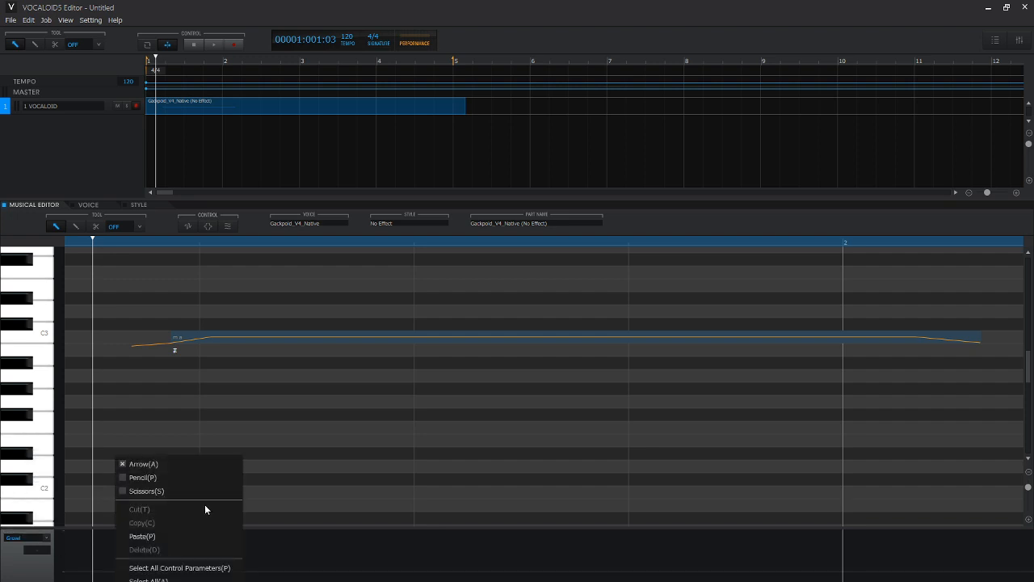
pyautogui.click(203, 478)
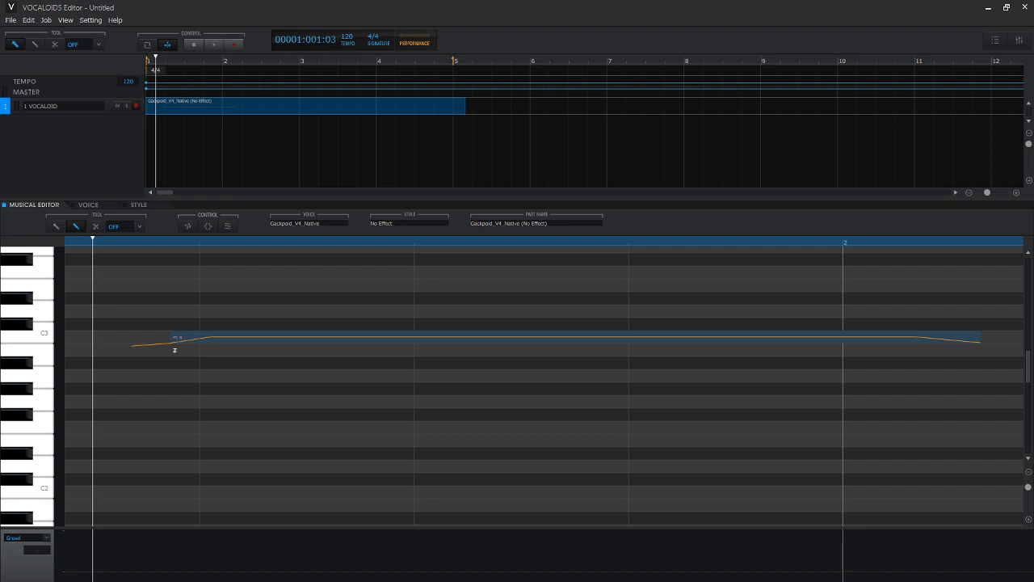
# Step: Draw a Growl curve rising to about 116 over the first part of the note and play it
pyautogui.moveTo(190, 581)
pyautogui.mouseDown()
pyautogui.moveTo(250, 562)
pyautogui.moveTo(443, 539)
pyautogui.mouseUp()
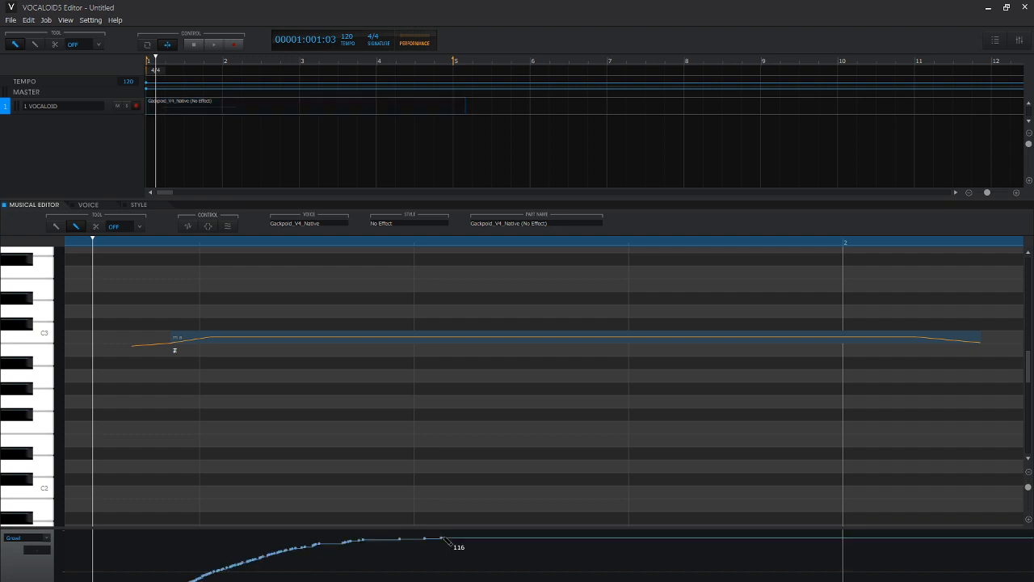
pyautogui.press('space')
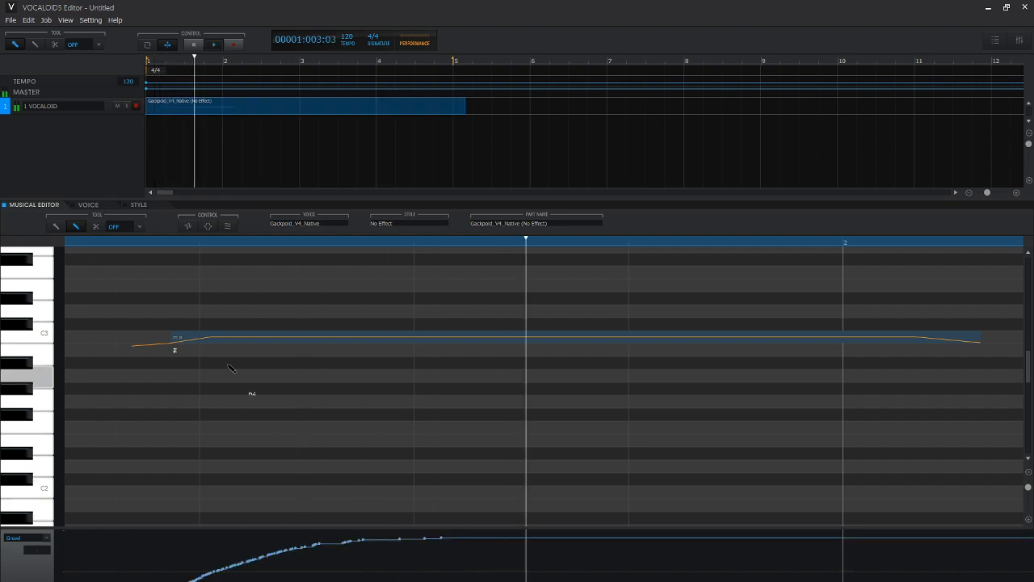
pyautogui.click(75, 243)
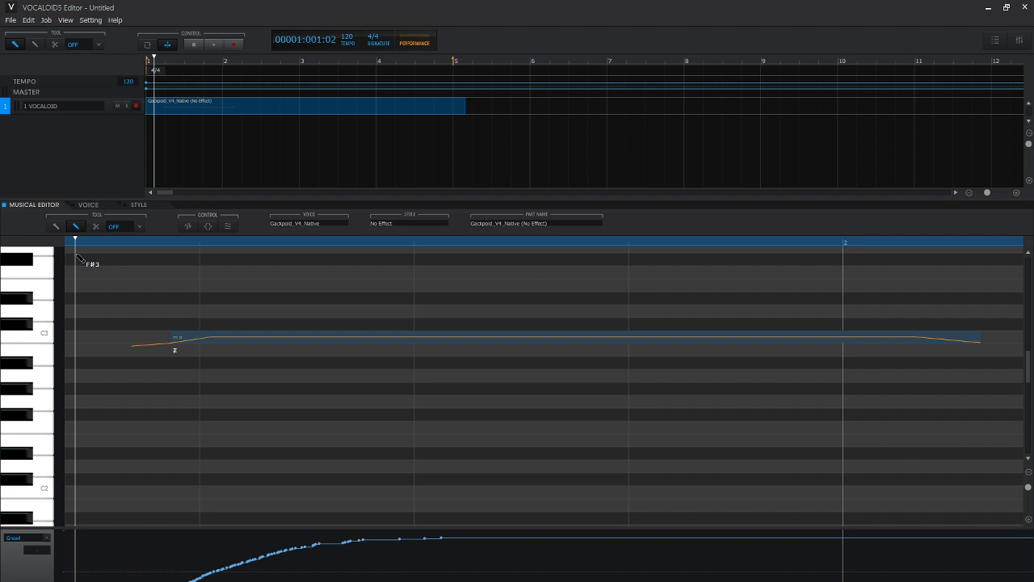
# Step: Undo the drawn Growl curve
pyautogui.rightClick(189, 551)
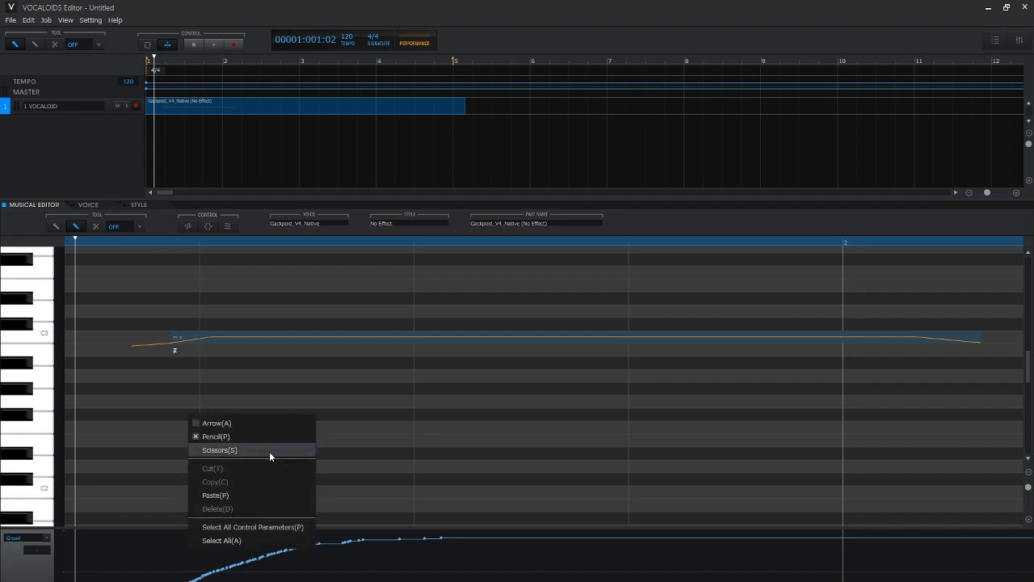
pyautogui.click(139, 558)
pyautogui.click(138, 555)
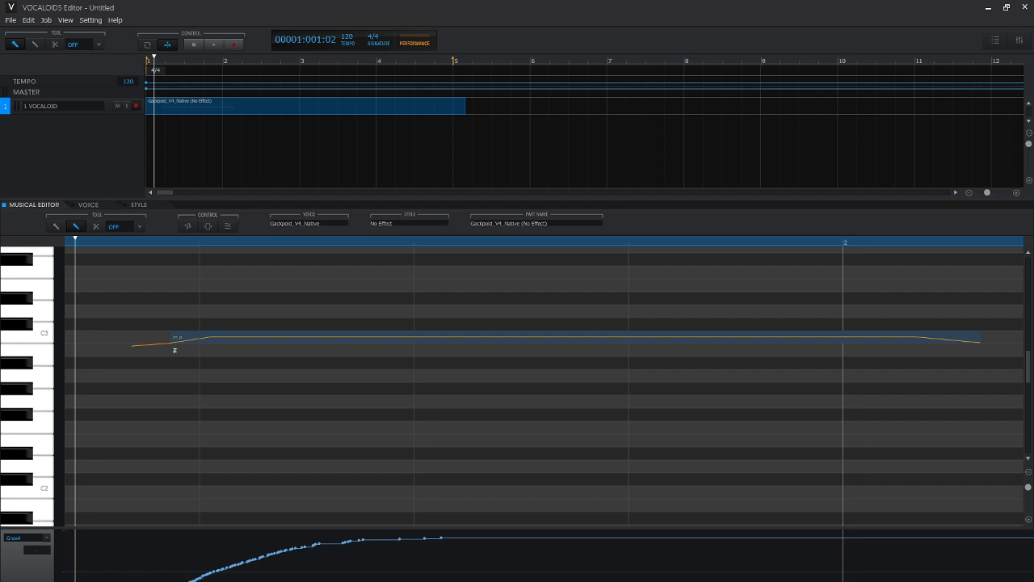
pyautogui.hotkey('ctrl', 'z')
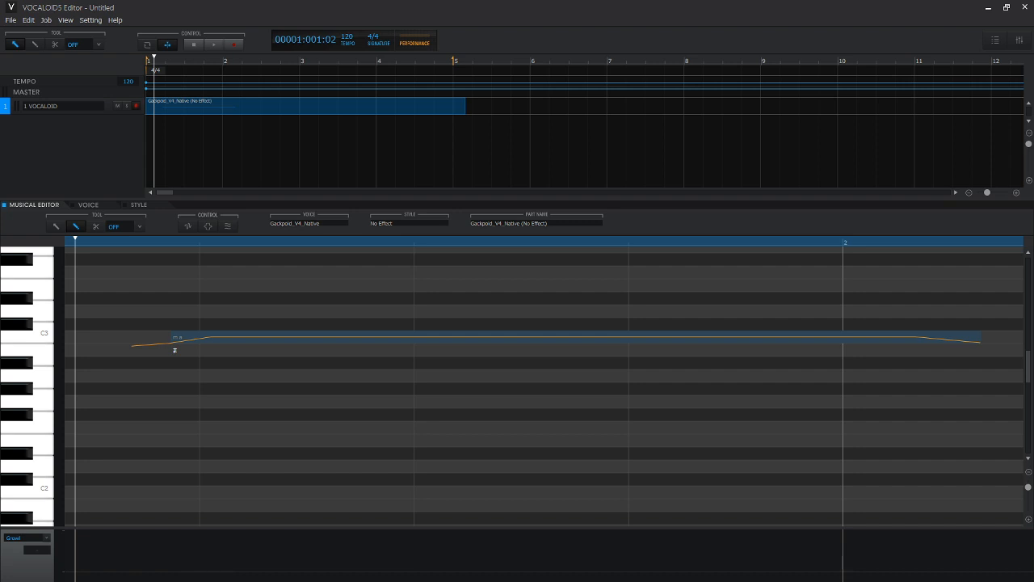
# Step: Switch the control parameter to Breathiness and select the C3 note
pyautogui.click(47, 538)
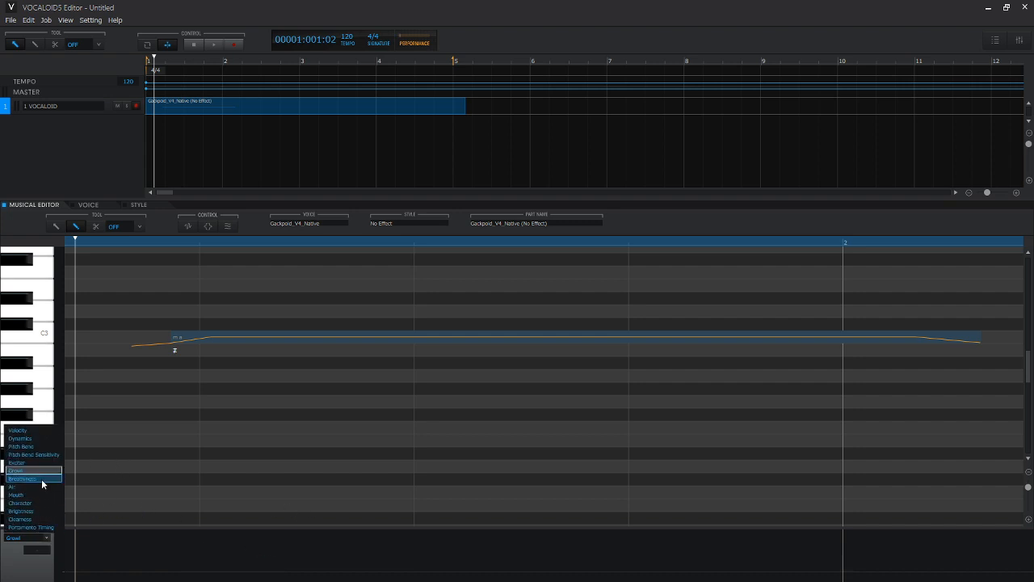
pyautogui.click(41, 479)
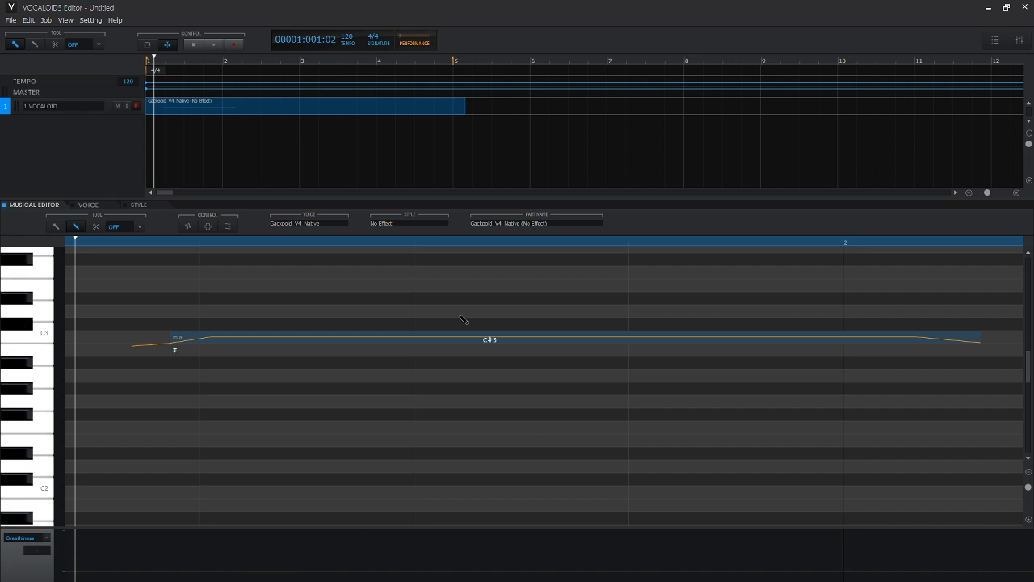
pyautogui.click(366, 335)
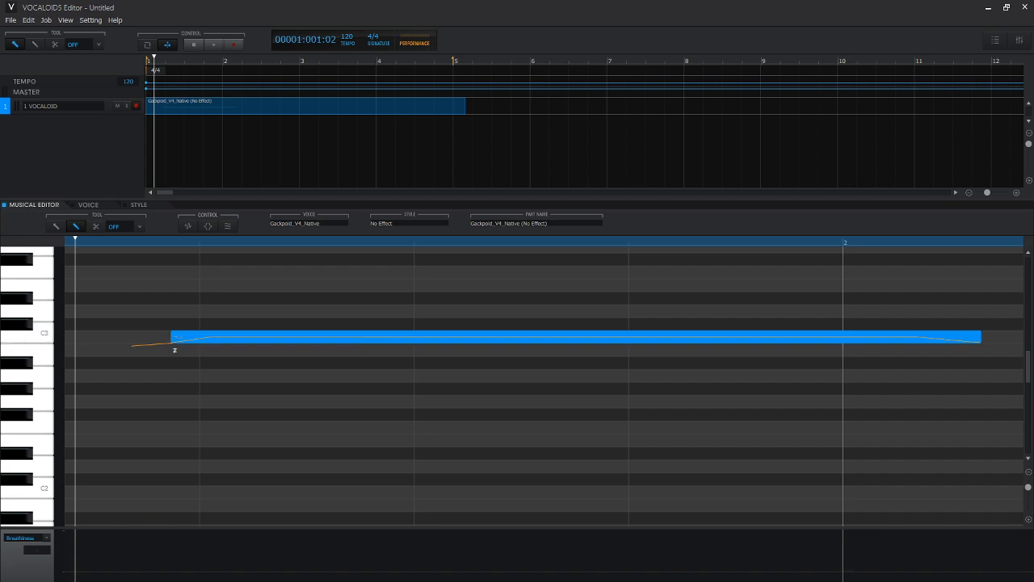
# Step: Try a Breathiness curve rising gradually to the maximum across the note and play it back
pyautogui.moveTo(302, 579); pyautogui.dragTo(730, 526)
pyautogui.press('space')
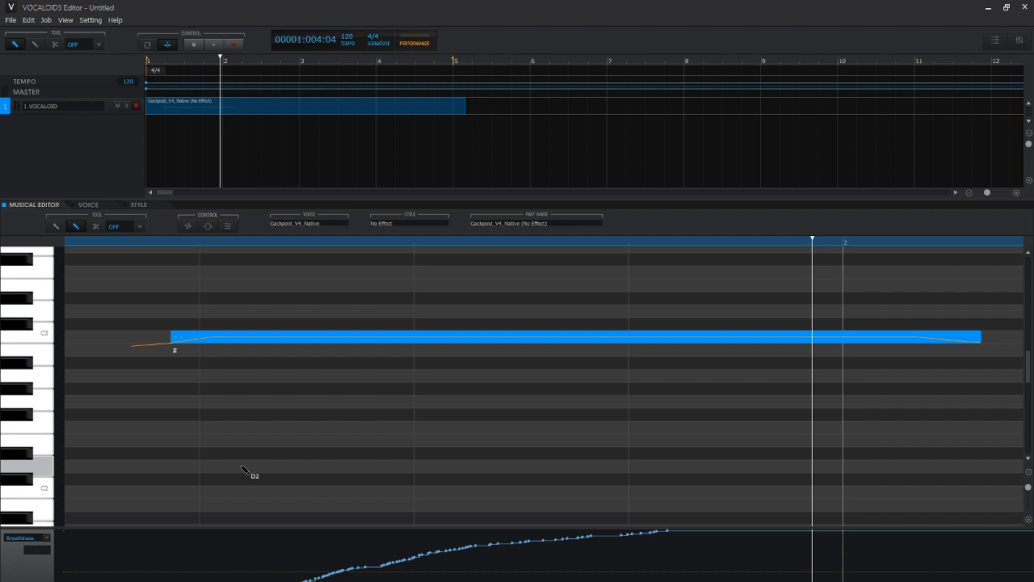
pyautogui.hotkey('ctrl', 'z')
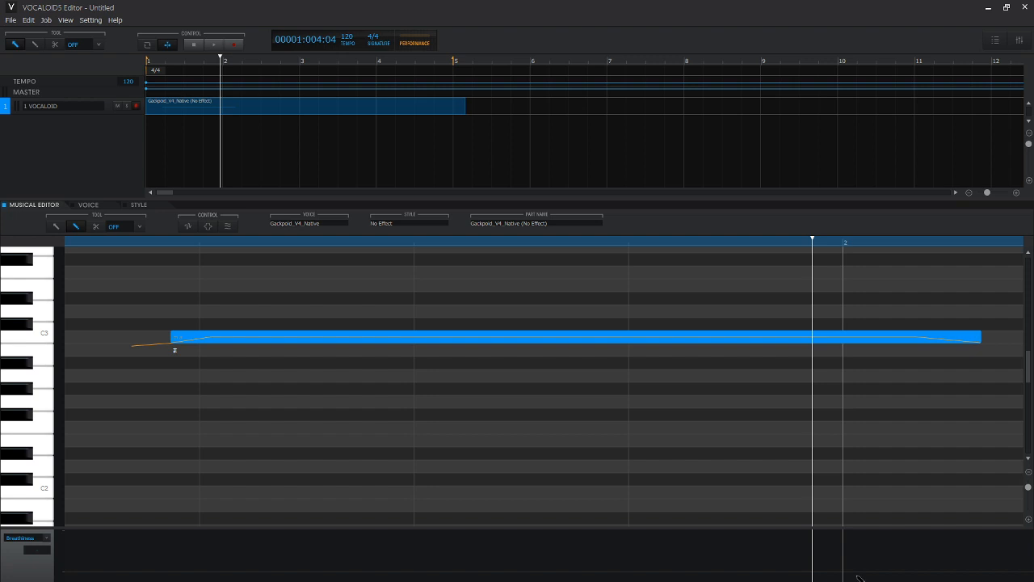
# Step: Play the note without any Breathiness curve from just before its start for comparison
pyautogui.click(115, 241)
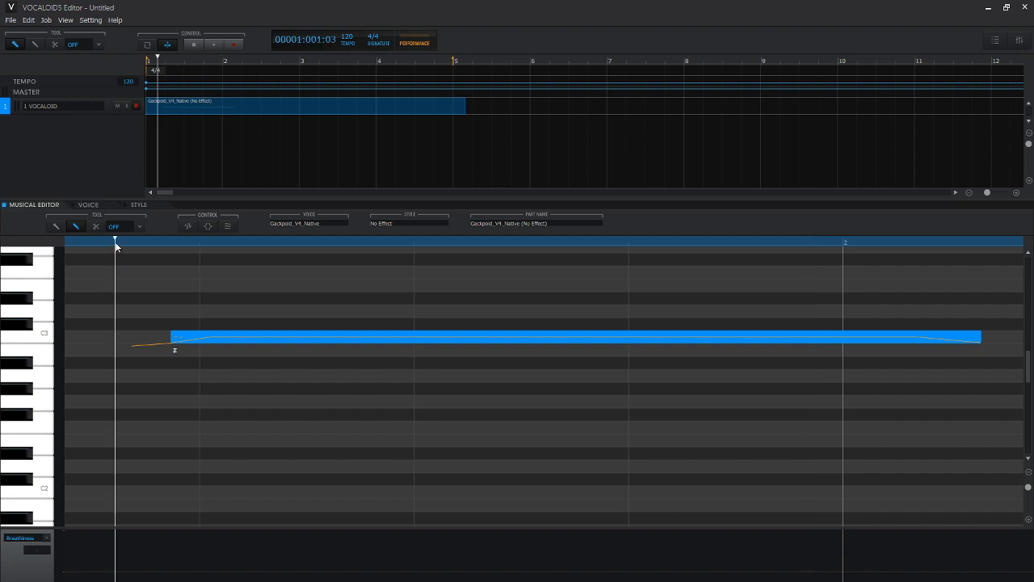
pyautogui.press('space')
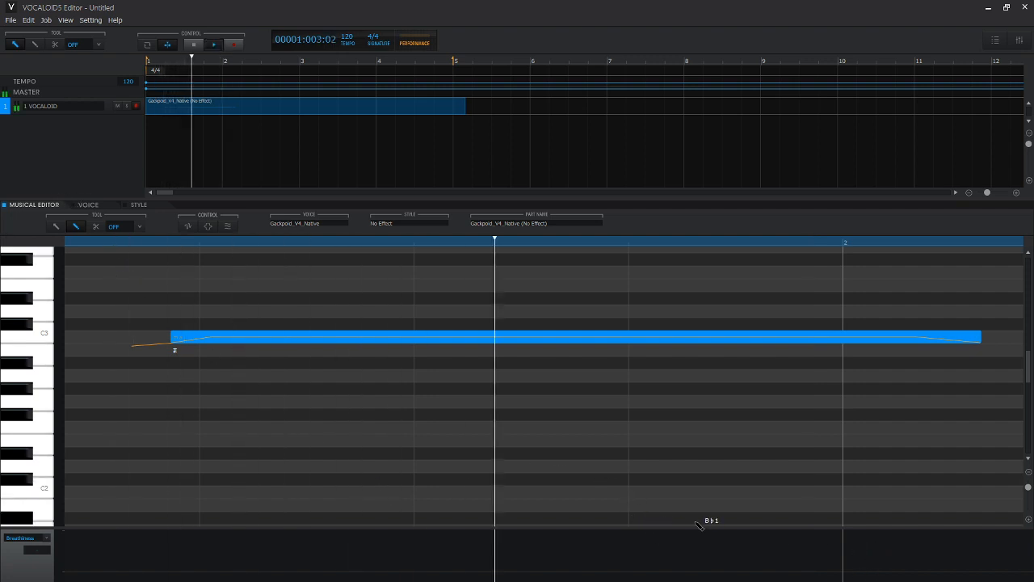
pyautogui.press('space')
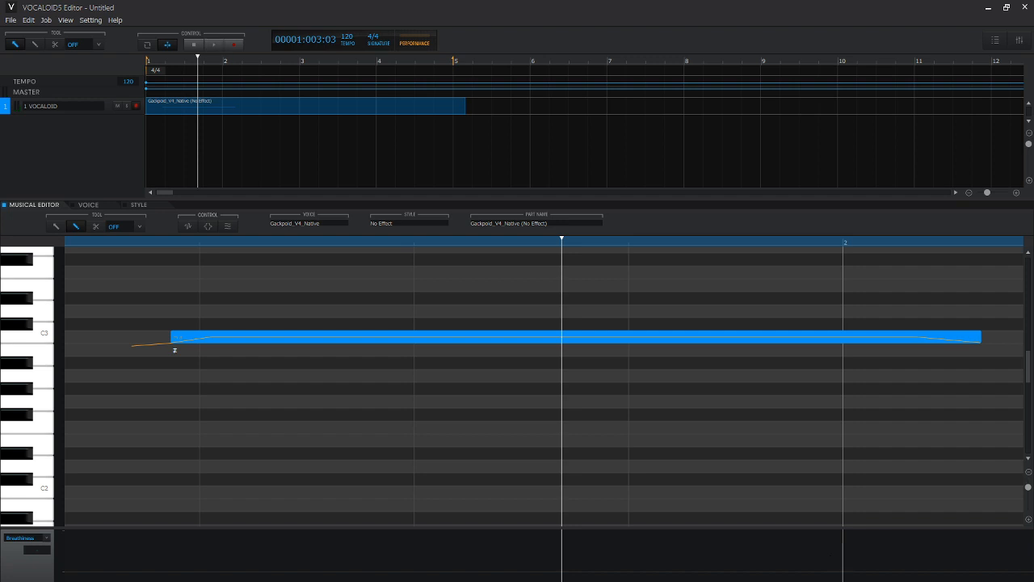
# Step: Draw a steep Breathiness rise to 127 near the note's end in measure 2 and play the note from just before its start
pyautogui.moveTo(894, 580); pyautogui.dragTo(1011, 521)
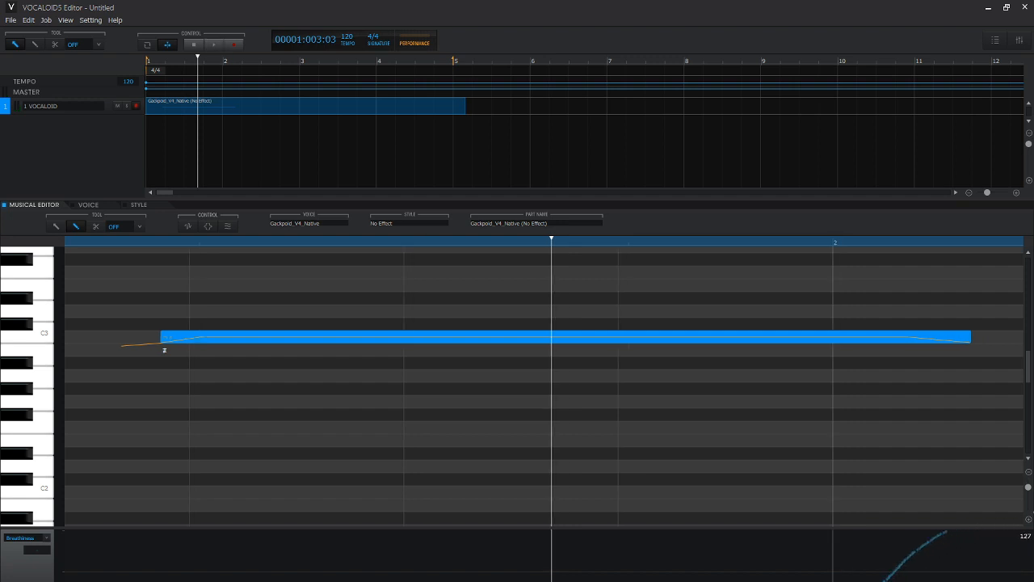
pyautogui.click(94, 240)
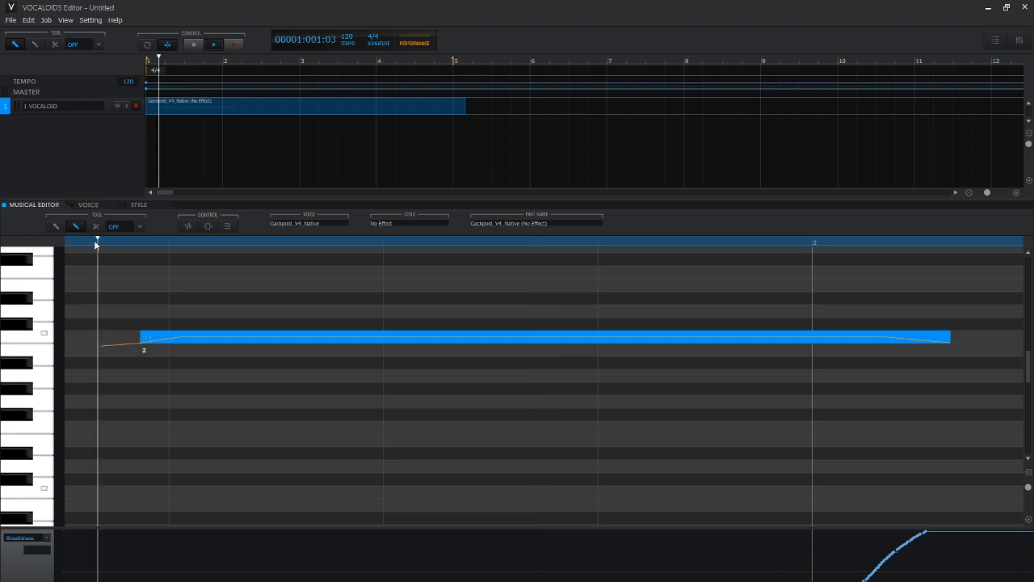
pyautogui.press('space')
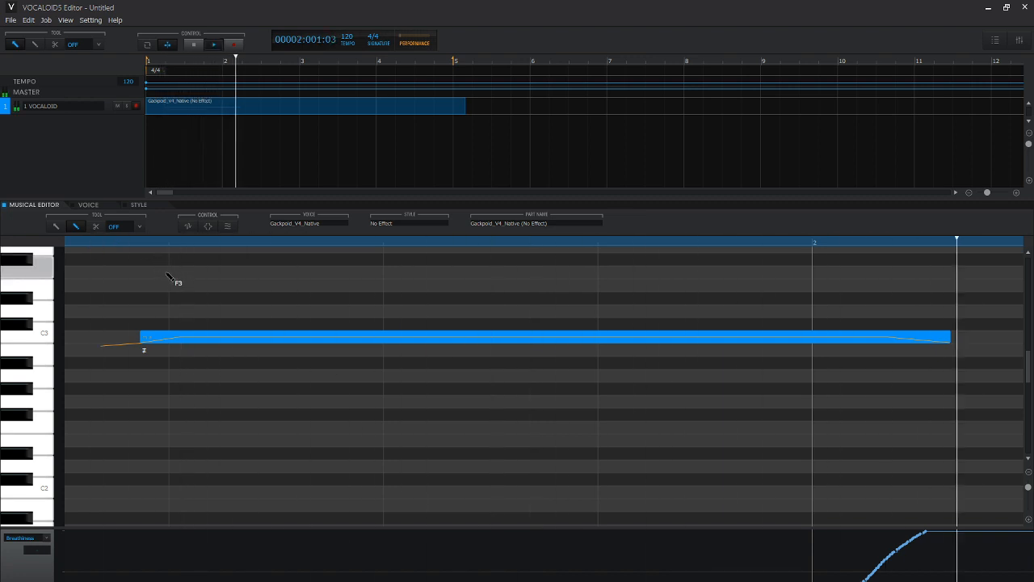
pyautogui.press('space')
pyautogui.click(157, 60)
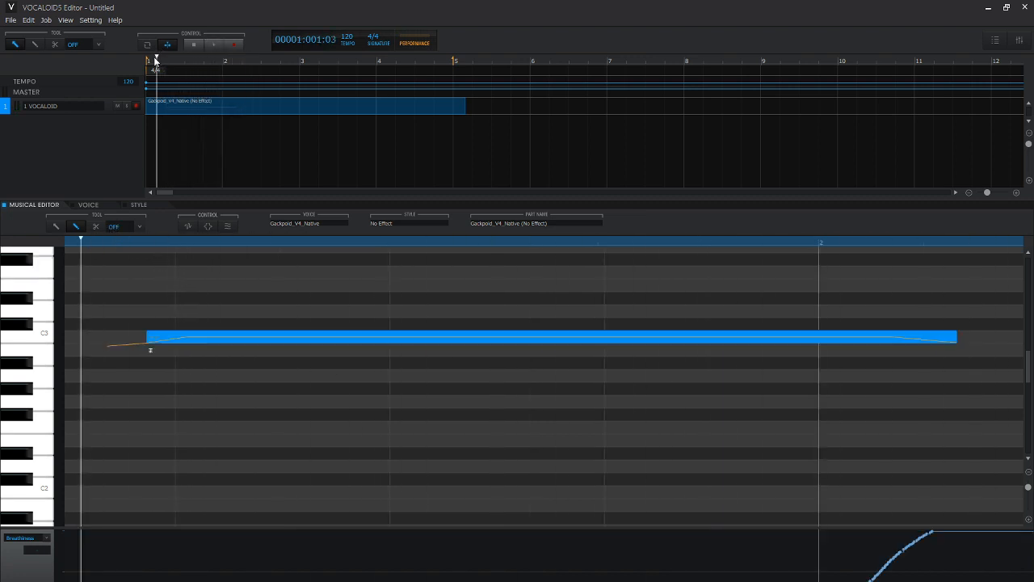
# Step: Switch the control parameter to Air and draw a curve rising to 127 over the first part of the note
pyautogui.click(30, 539)
pyautogui.click(14, 487)
pyautogui.moveTo(204, 580)
pyautogui.mouseDown()
pyautogui.moveTo(331, 548)
pyautogui.moveTo(351, 530)
pyautogui.mouseUp()
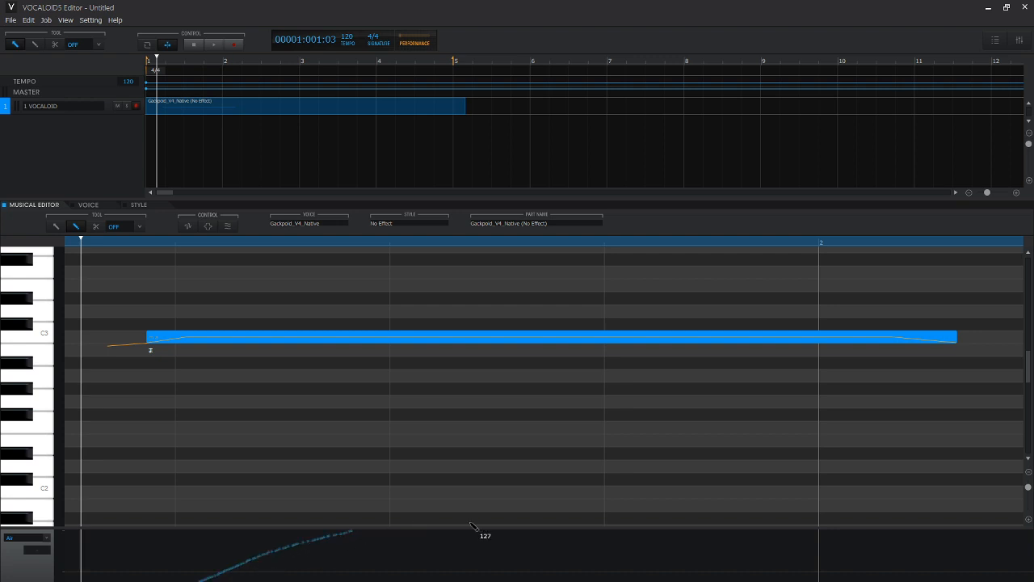
# Step: Play the note with the Air curve applied and undo the curve
pyautogui.press('space')
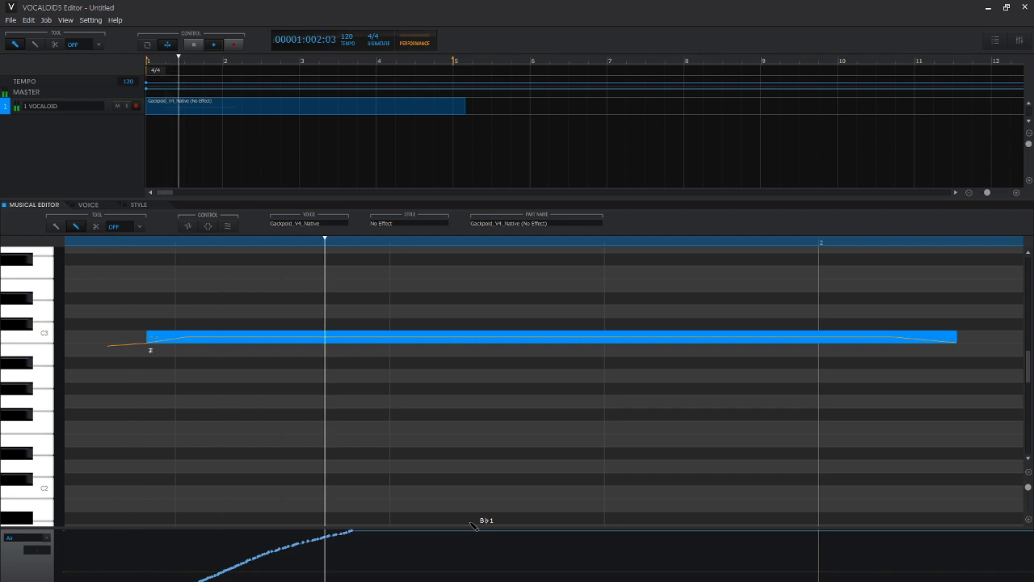
pyautogui.press('space')
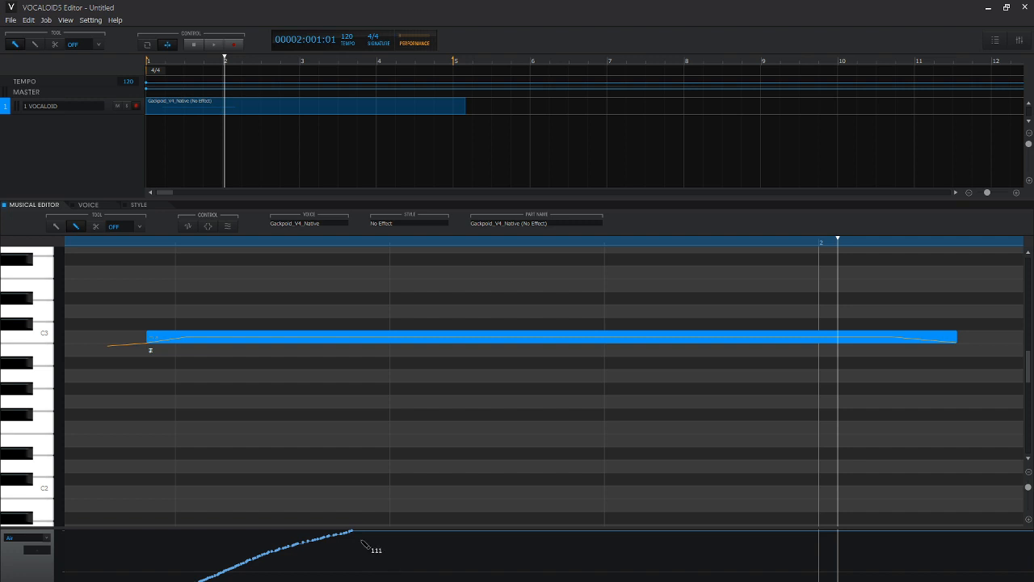
pyautogui.hotkey('ctrl', 'z')
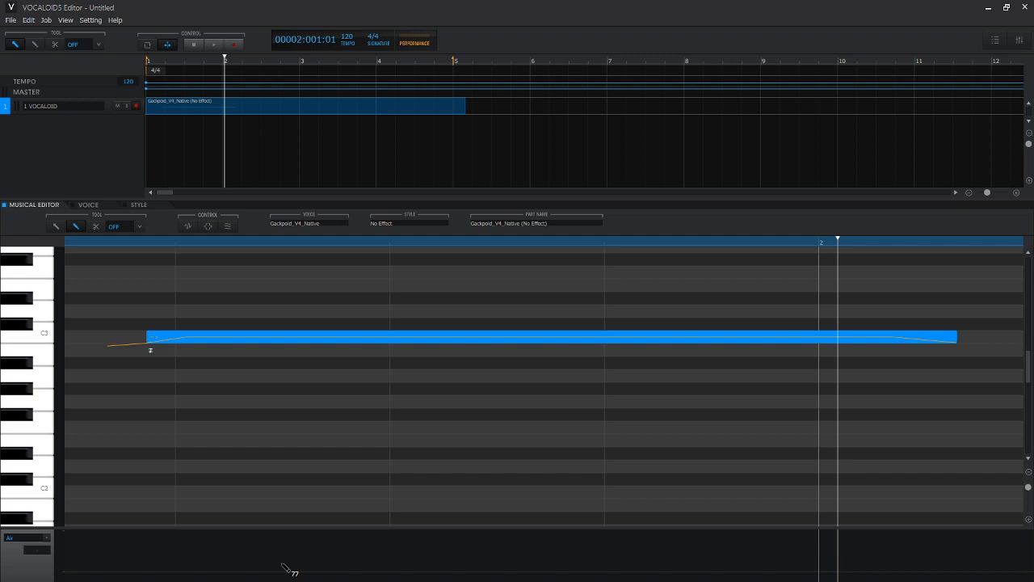
# Step: Switch the control parameter from Air to Mouth
pyautogui.click(25, 537)
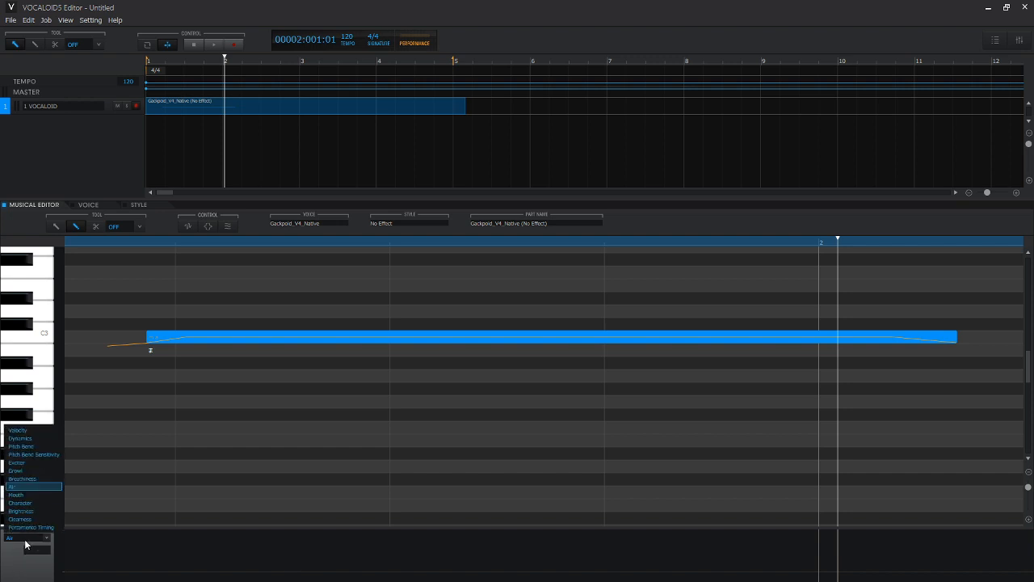
pyautogui.click(11, 546)
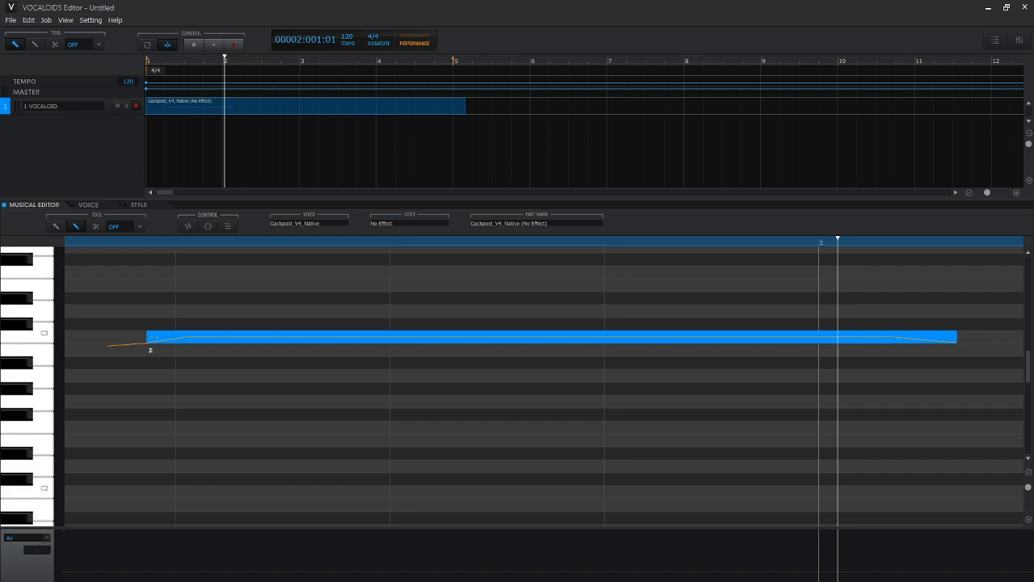
pyautogui.click(47, 540)
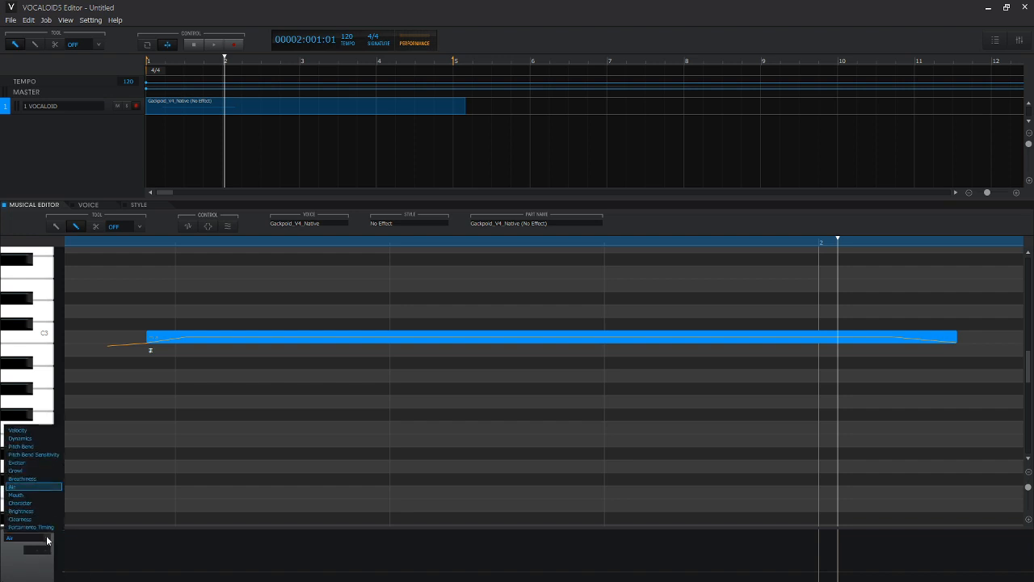
pyautogui.click(46, 539)
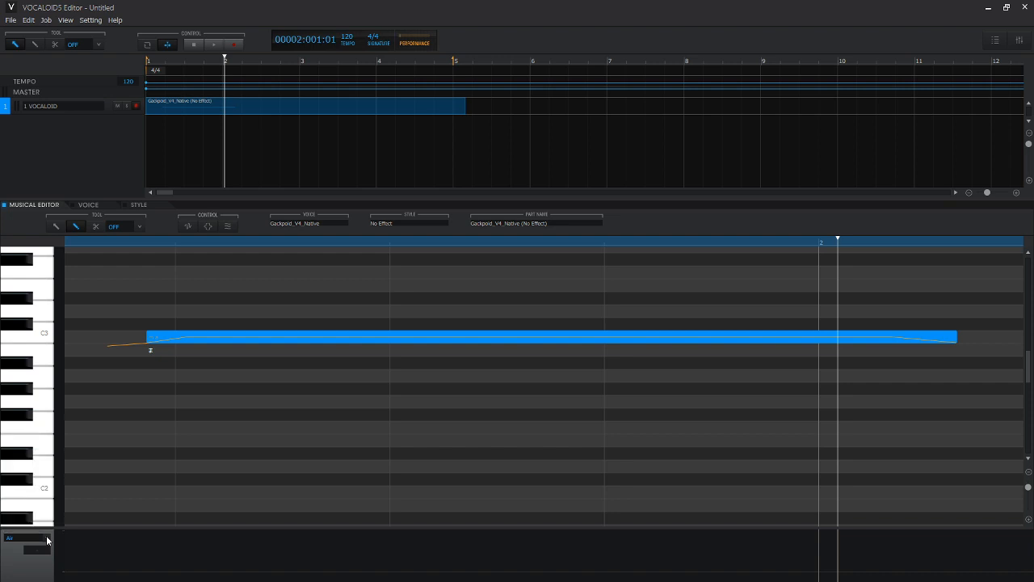
pyautogui.click(46, 535)
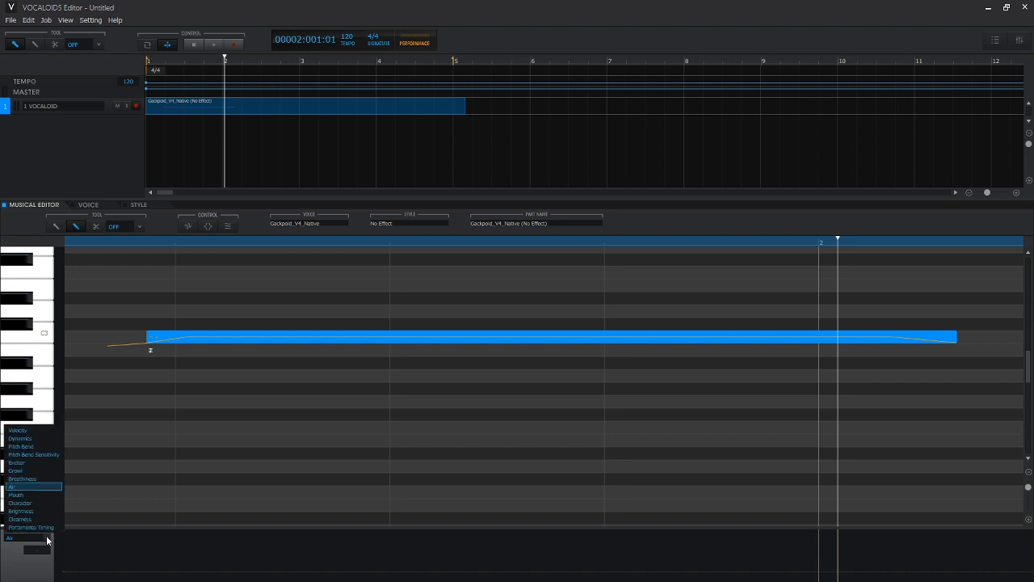
pyautogui.click(31, 495)
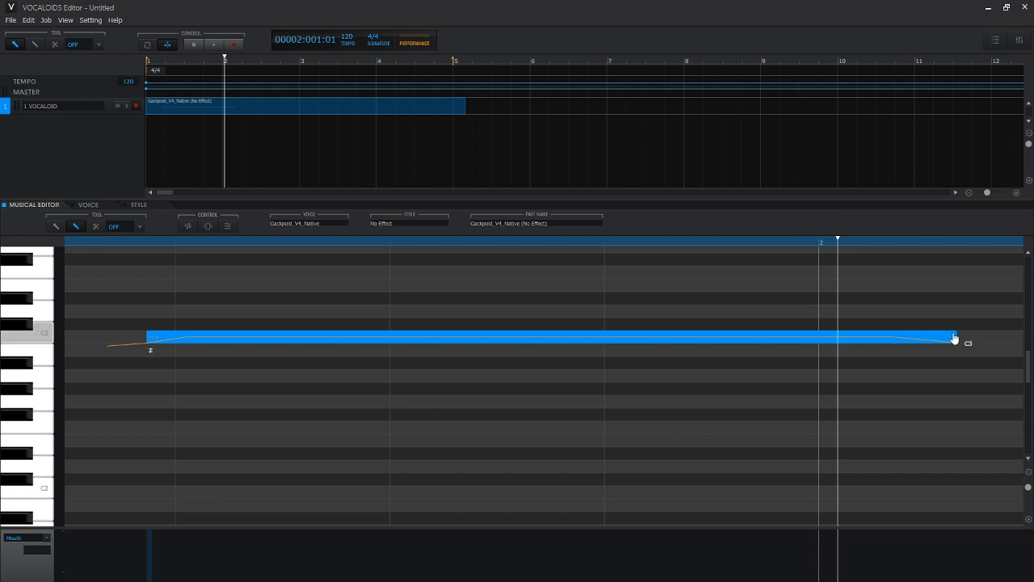
# Step: Replace the long C3 note with five shorter consecutive C3 notes and enter ま as the lyric for each added note
pyautogui.moveTo(387, 354)
pyautogui.mouseDown()
pyautogui.moveTo(243, 356)
pyautogui.moveTo(333, 338)
pyautogui.moveTo(1010, 338)
pyautogui.mouseUp()
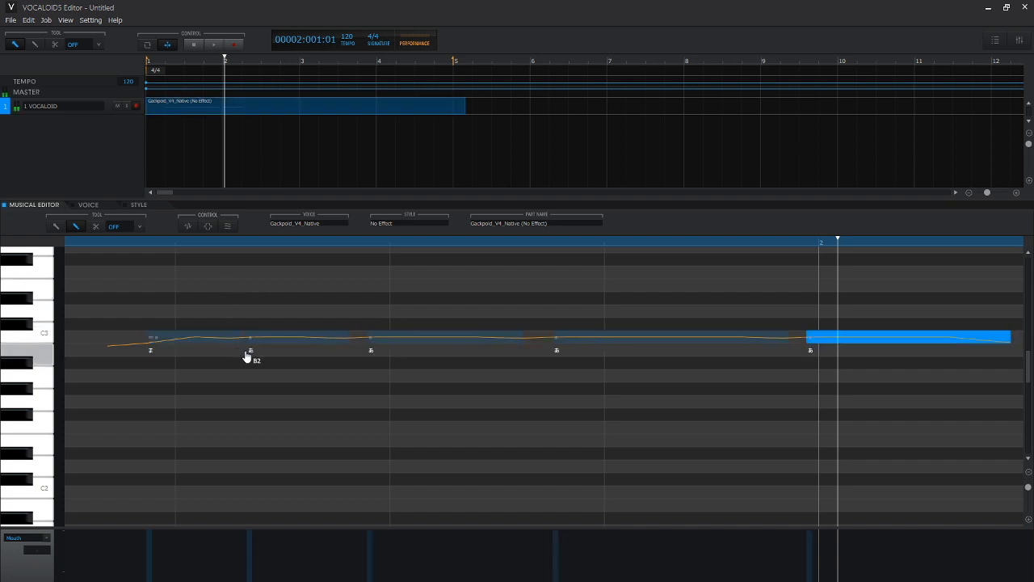
pyautogui.doubleClick(251, 352)
pyautogui.write('ま')
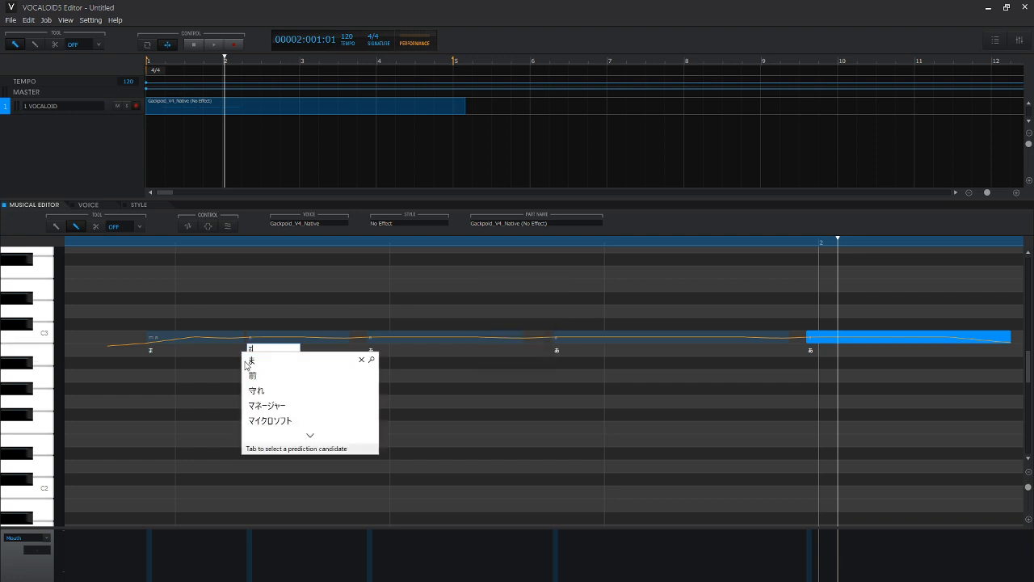
pyautogui.press('Return')
pyautogui.write('ま')
pyautogui.press('Return')
pyautogui.write('ma')
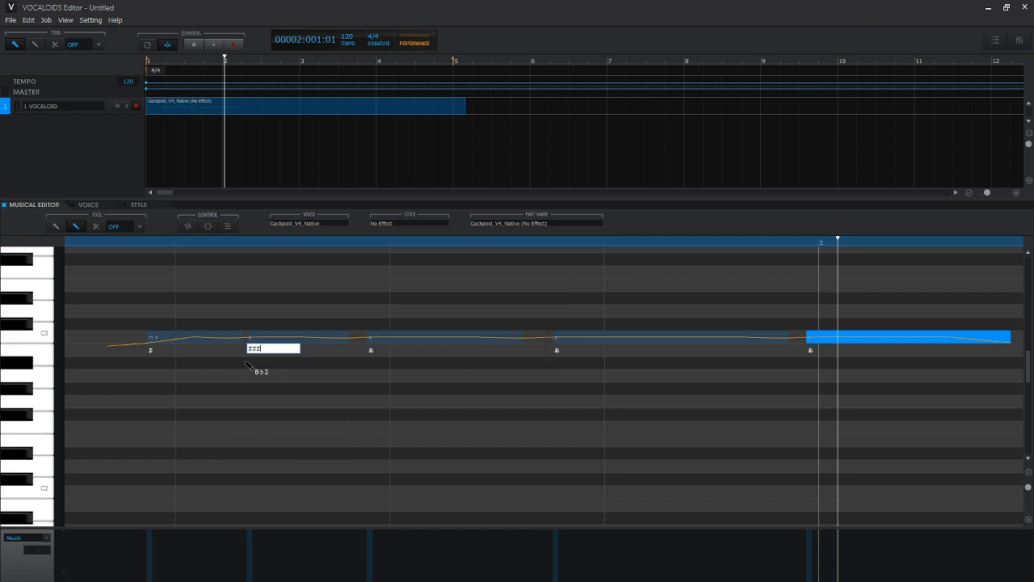
pyautogui.press('Return')
pyautogui.press('Return')
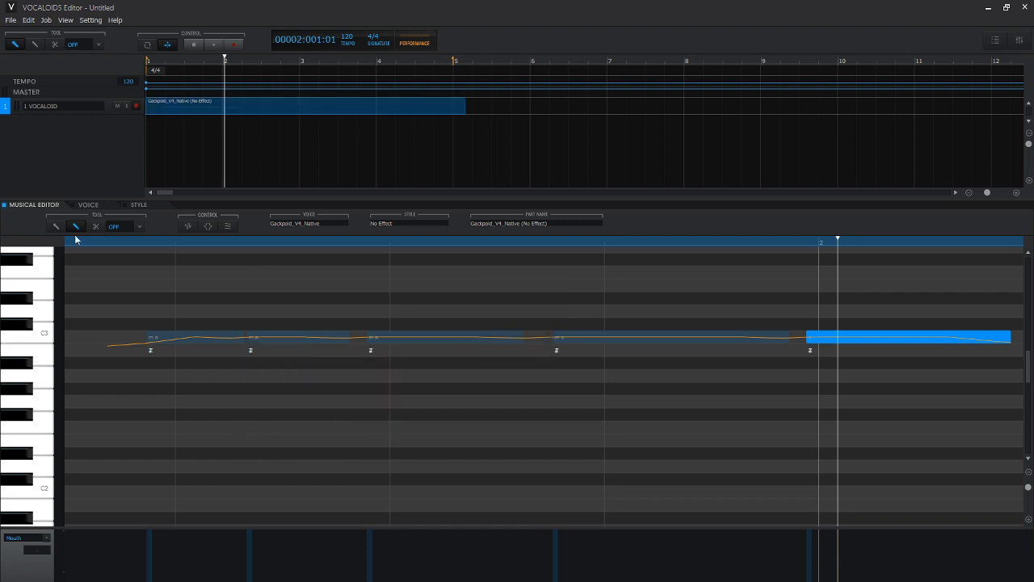
# Step: Play the ま notes from just before the first note with their Mouth values unchanged
pyautogui.click(81, 242)
pyautogui.press('space')
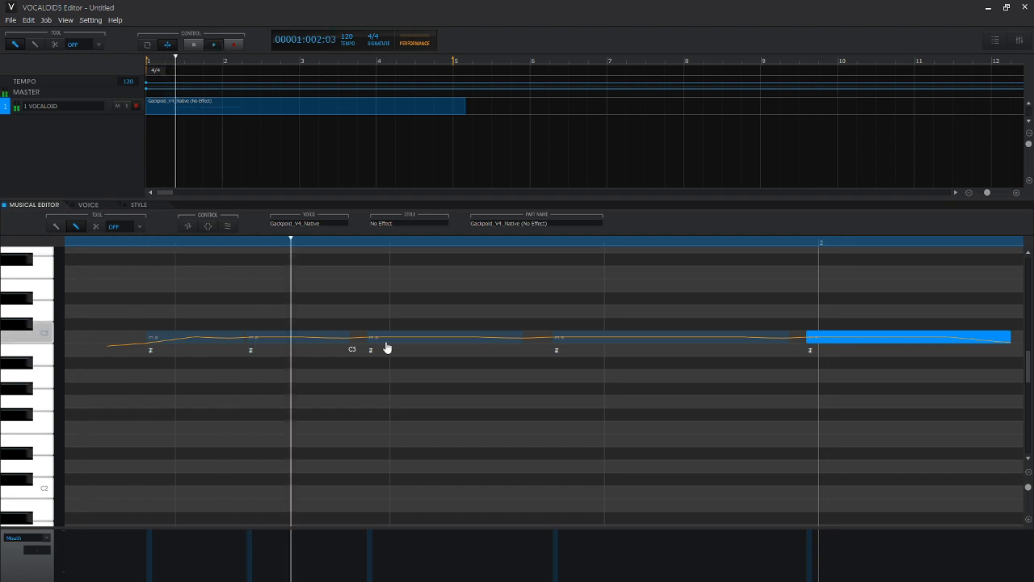
pyautogui.press('space')
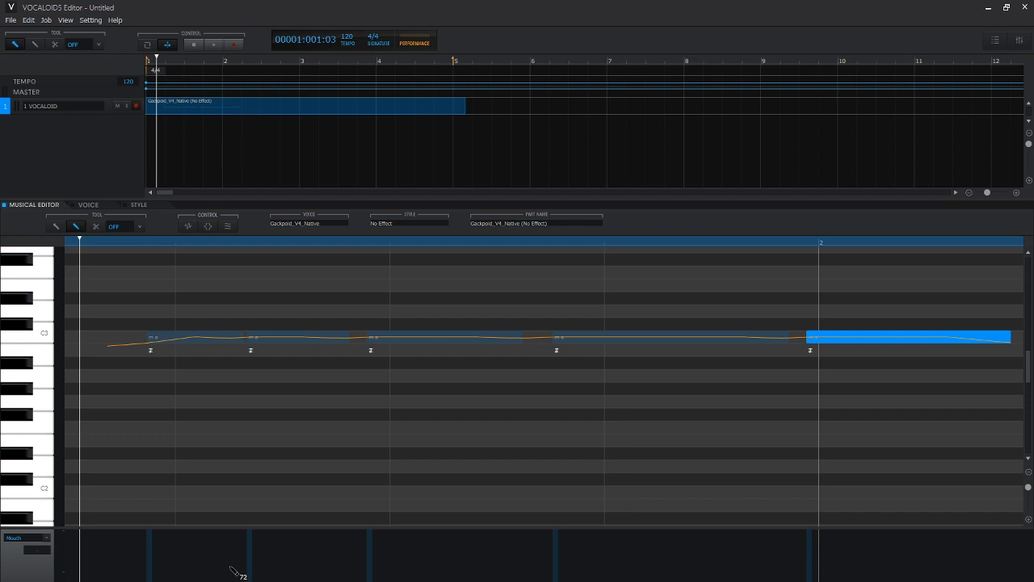
# Step: Lower the Mouth values progressively from the second note onward and play the notes
pyautogui.moveTo(234, 563); pyautogui.dragTo(579, 581)
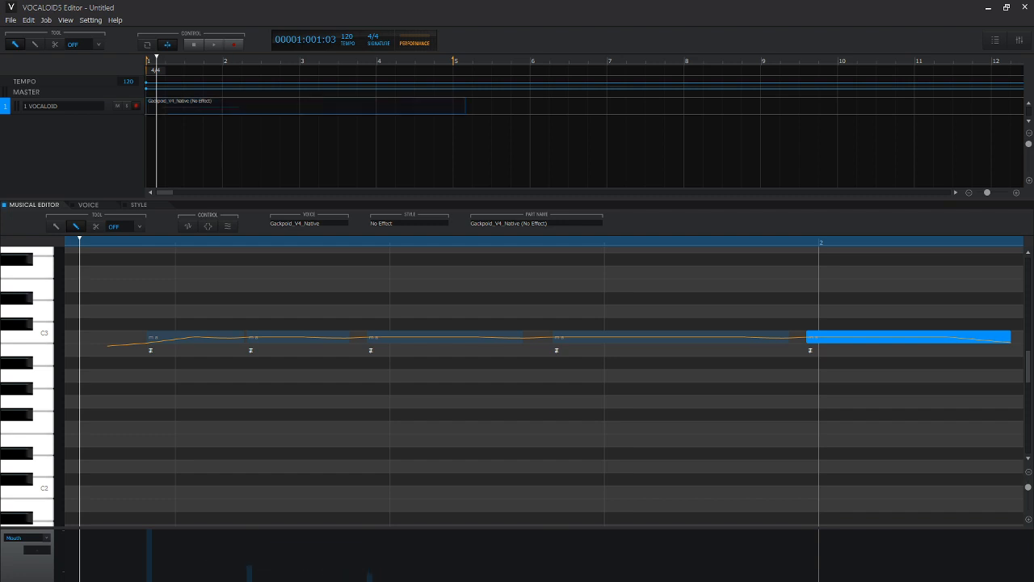
pyautogui.press('space')
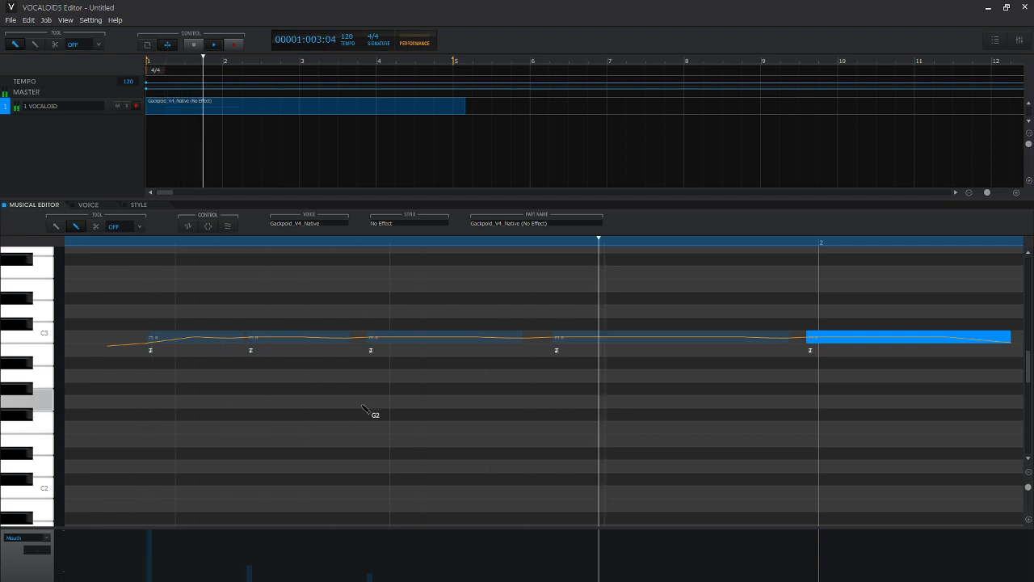
pyautogui.press('space')
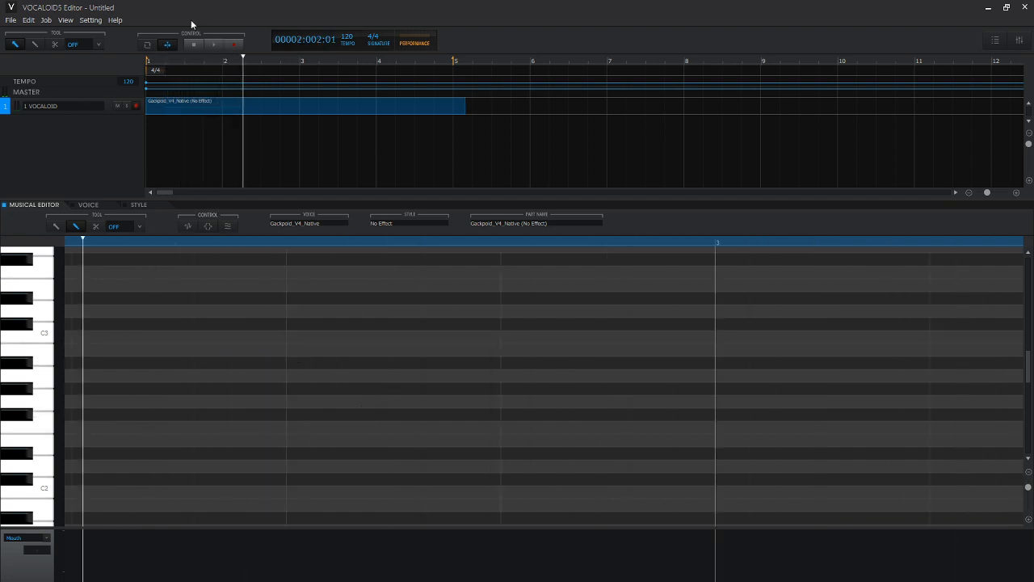
# Step: Undo the Mouth change, play the notes from near the start of measure 1 for comparison, and return the playhead before the first note
pyautogui.click(153, 62)
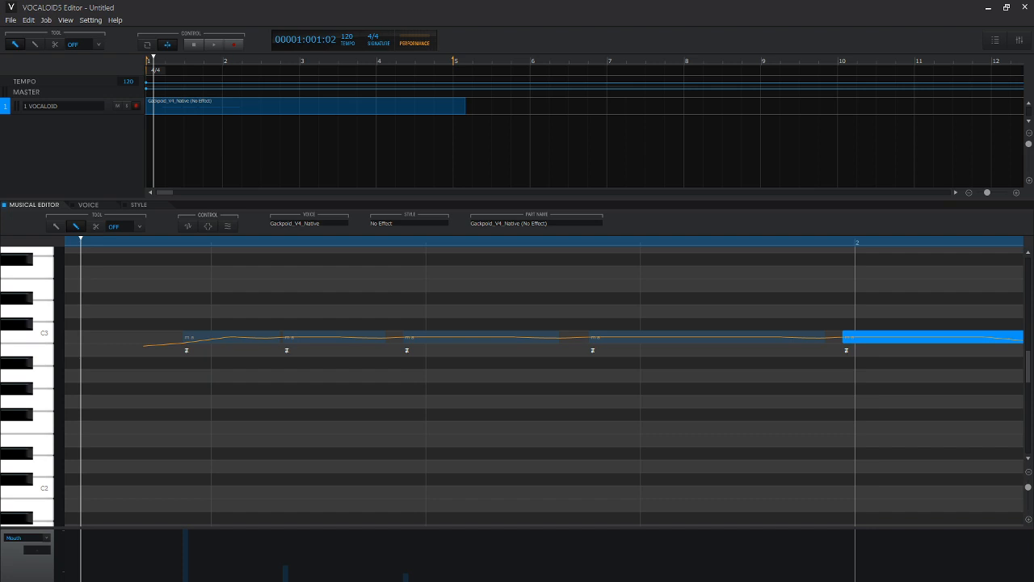
pyautogui.hotkey('ctrl', 'z')
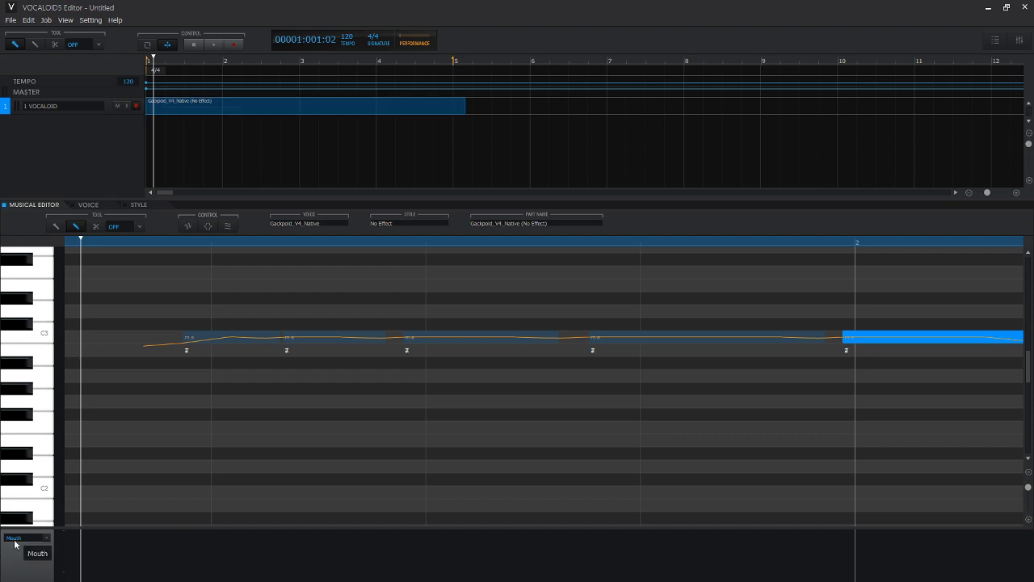
pyautogui.press('space')
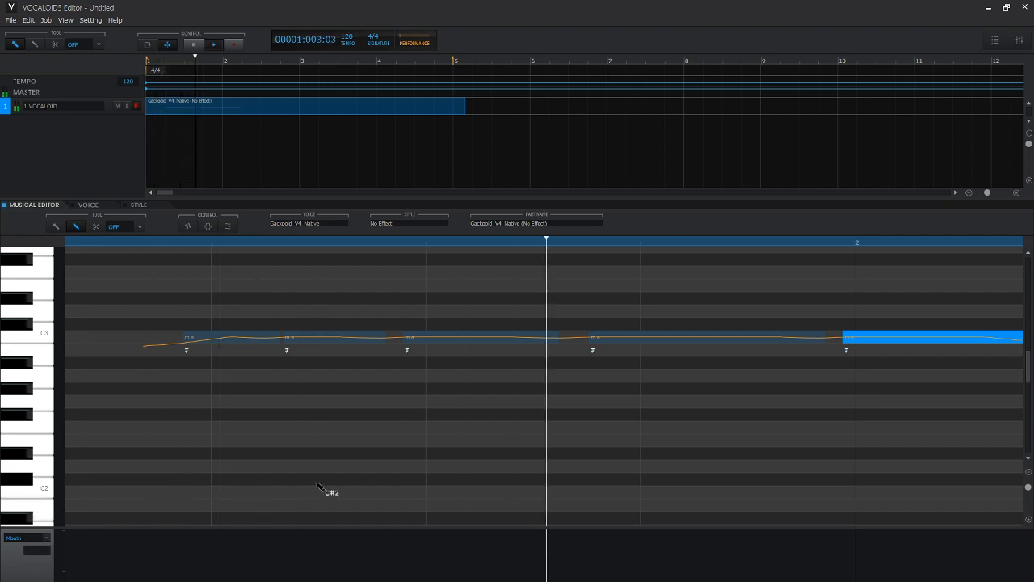
pyautogui.click(110, 243)
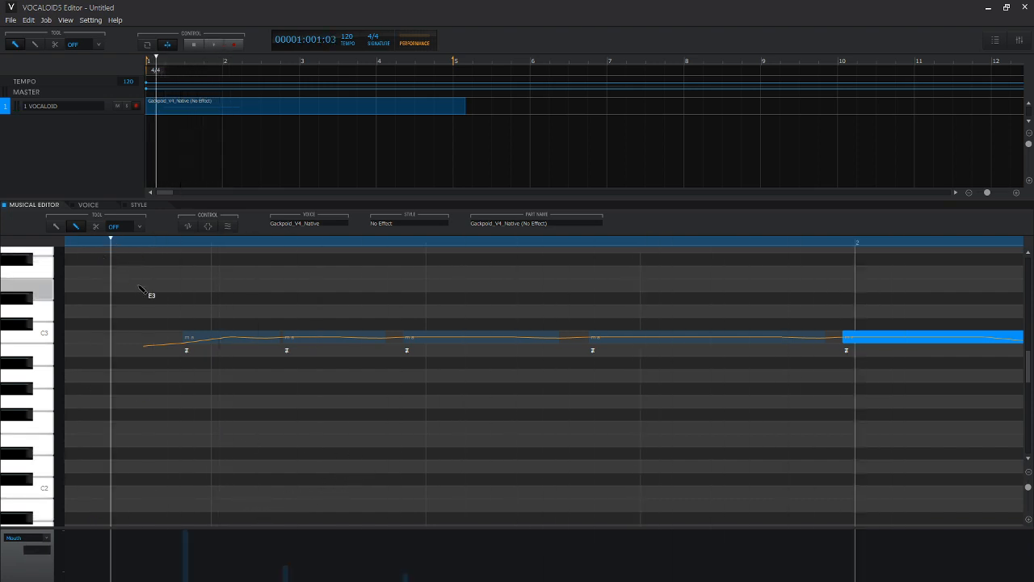
# Step: Switch the control parameter from Mouth to Character
pyautogui.click(47, 540)
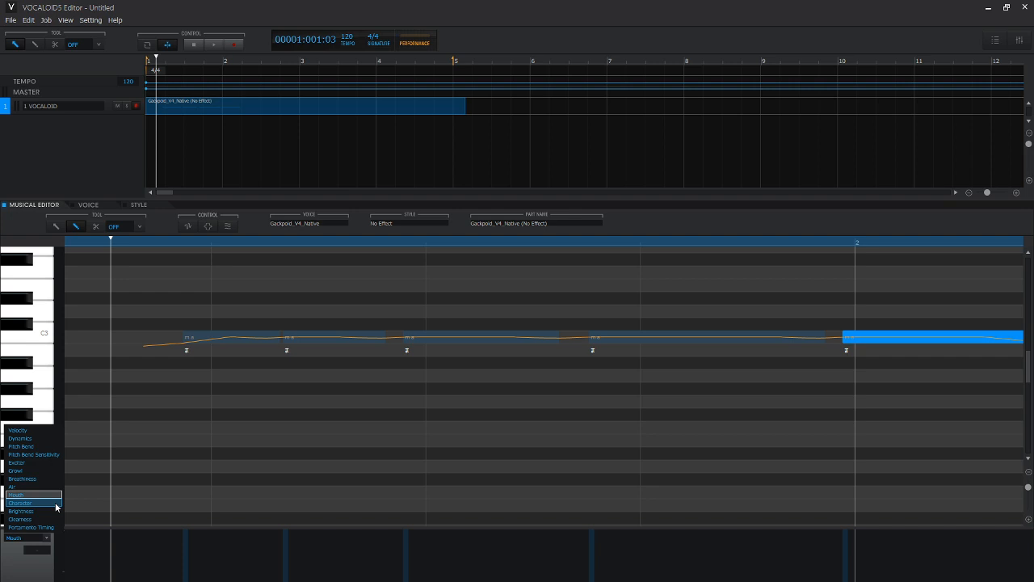
pyautogui.click(56, 503)
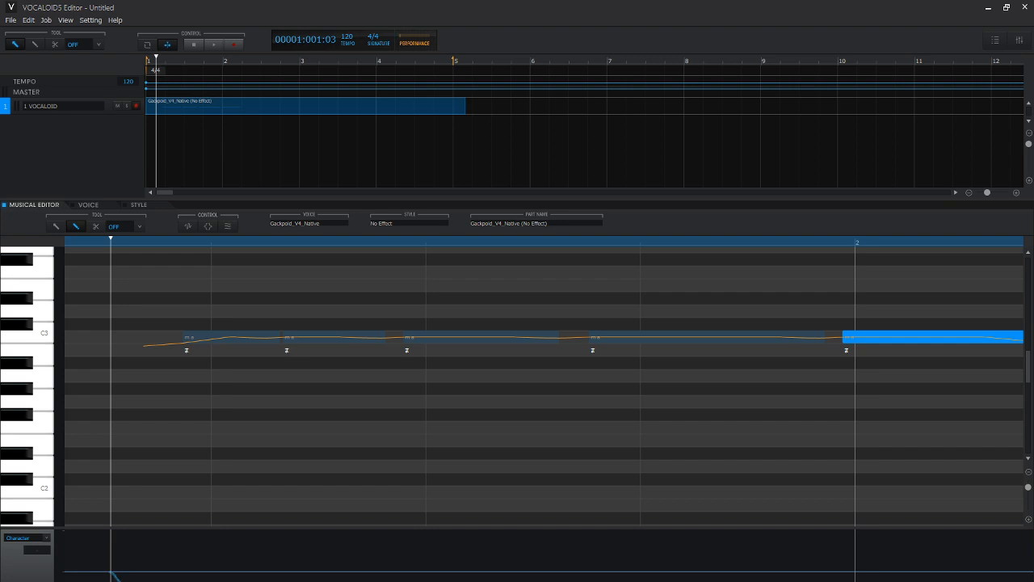
pyautogui.moveTo(121, 581); pyautogui.dragTo(140, 554)
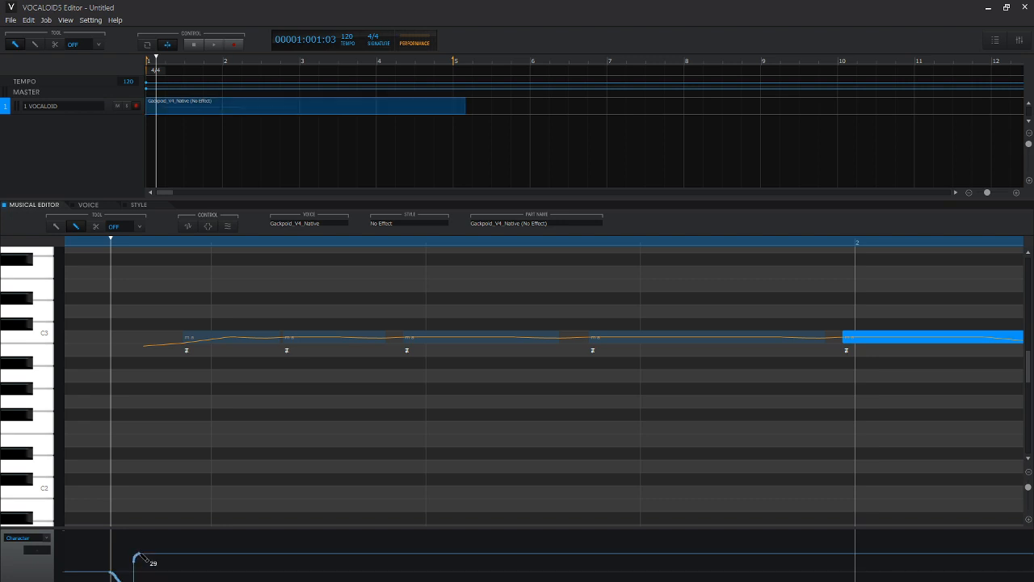
pyautogui.hotkey('ctrl', 'z')
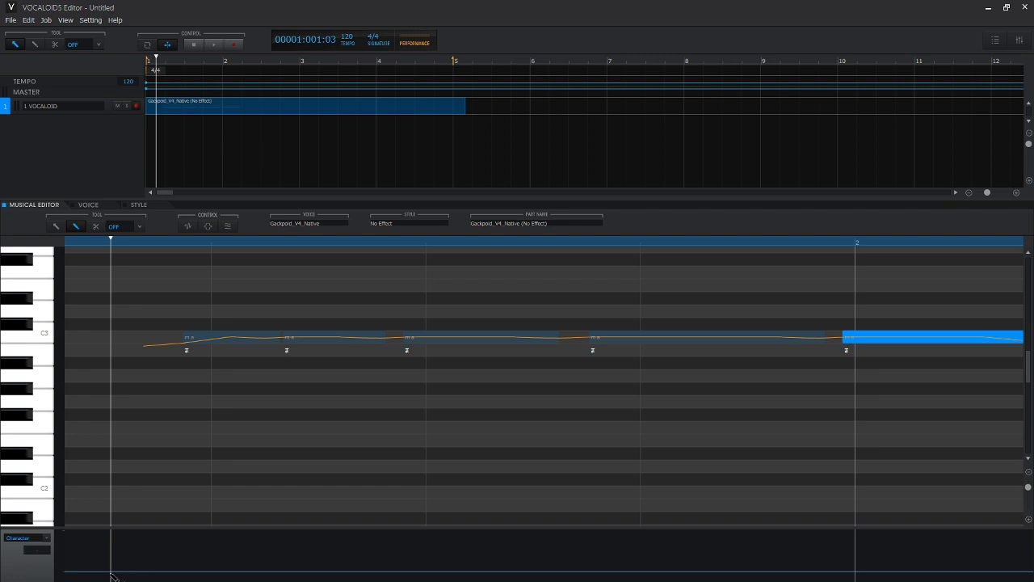
pyautogui.moveTo(113, 575)
pyautogui.mouseDown()
pyautogui.moveTo(143, 551)
pyautogui.moveTo(157, 581)
pyautogui.mouseUp()
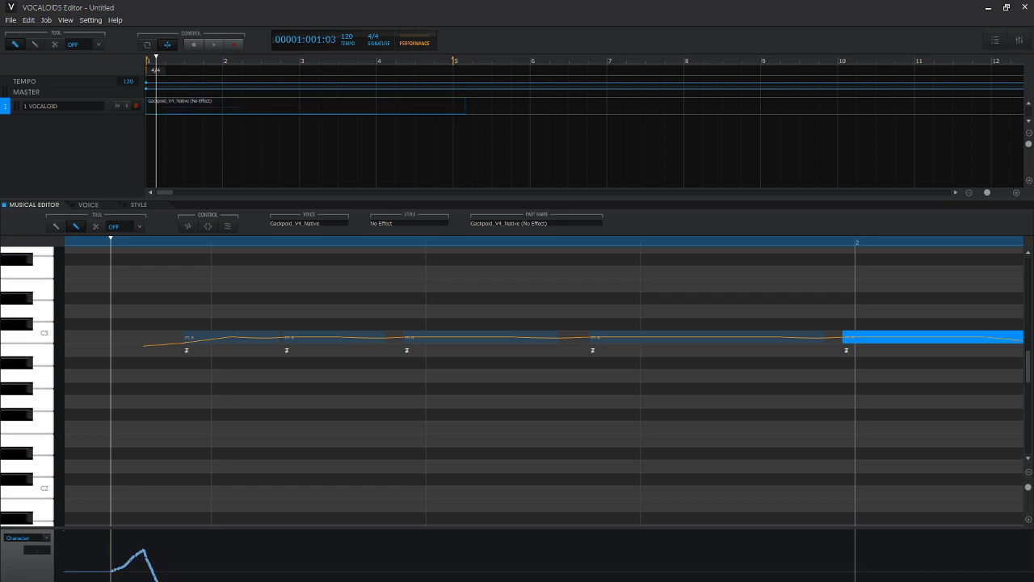
pyautogui.hscroll(-2, 240, 550)
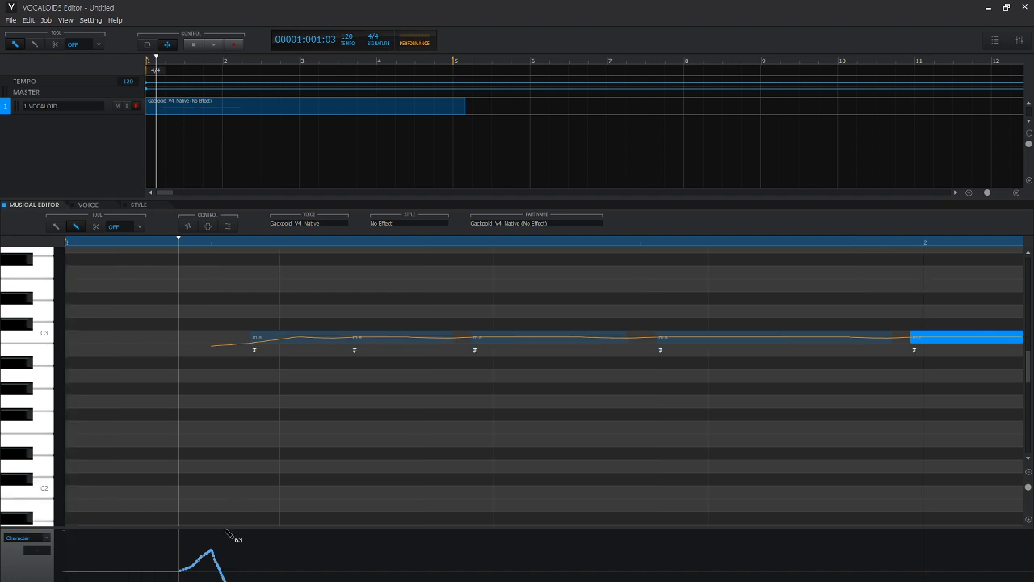
pyautogui.hotkey('ctrl', 'z')
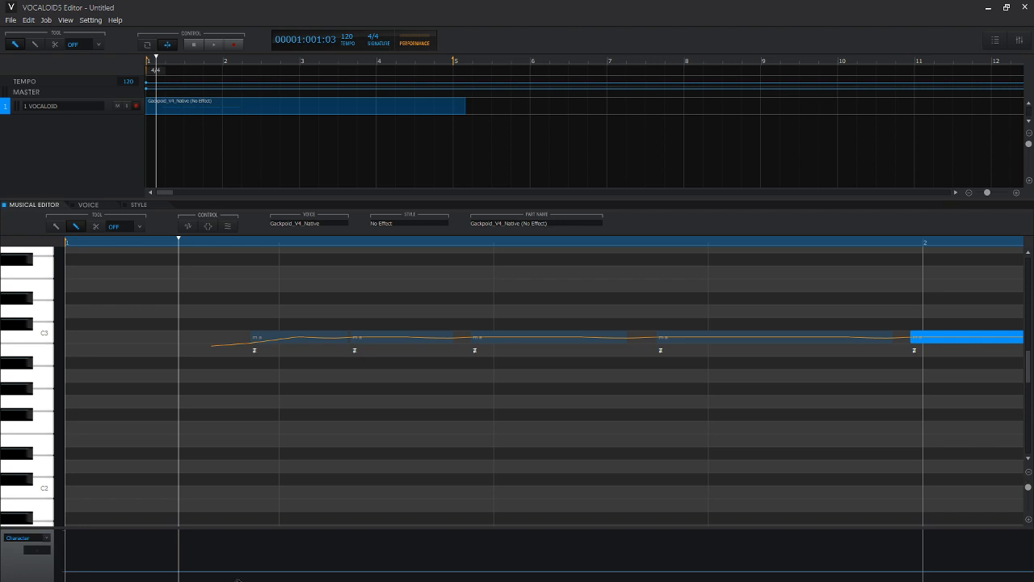
# Step: Draw a Character curve that rises ahead of the first note, play it, and add a fall toward the first note's end
pyautogui.moveTo(185, 580); pyautogui.dragTo(240, 556)
pyautogui.press('space')
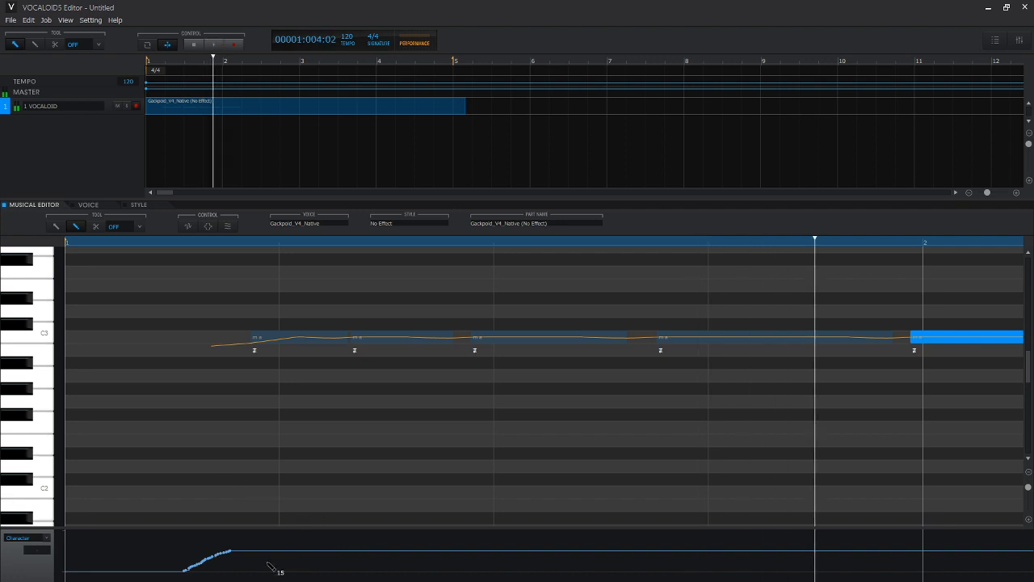
pyautogui.moveTo(314, 556); pyautogui.dragTo(352, 580)
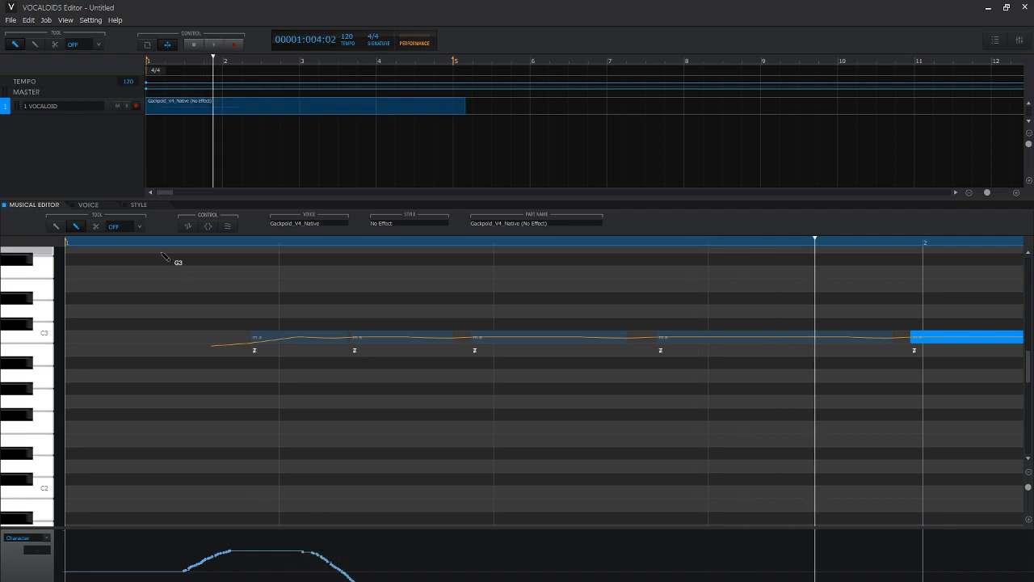
# Step: Play the notes with the rising and falling Character curve and undo both strokes of the curve
pyautogui.press('space')
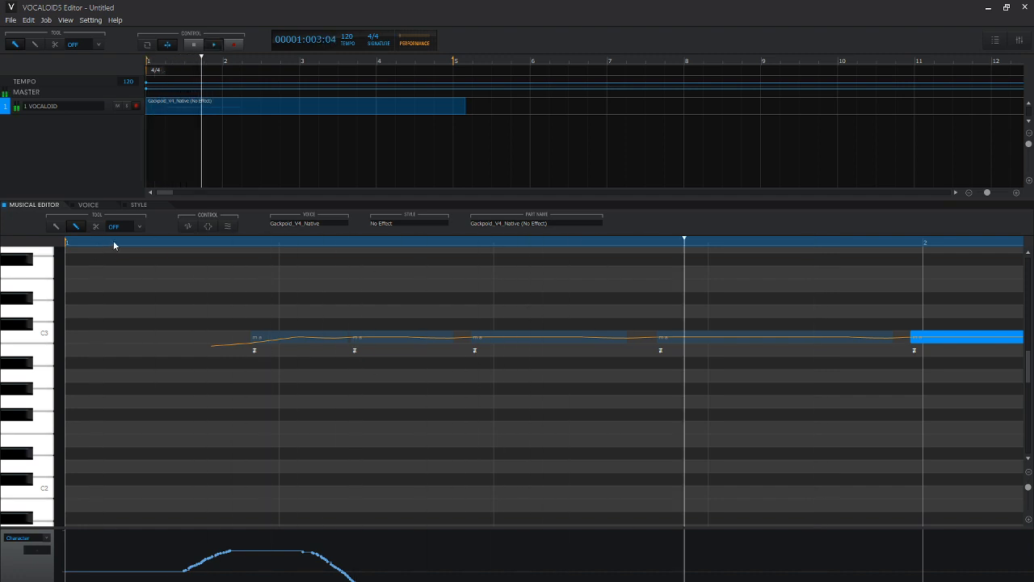
pyautogui.press('space')
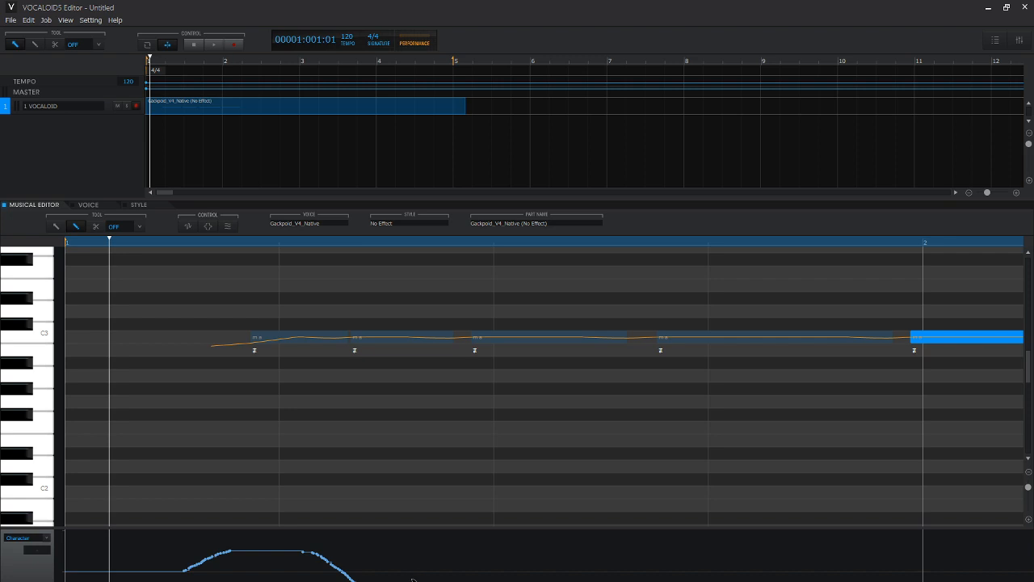
pyautogui.hotkey('ctrl', 'z')
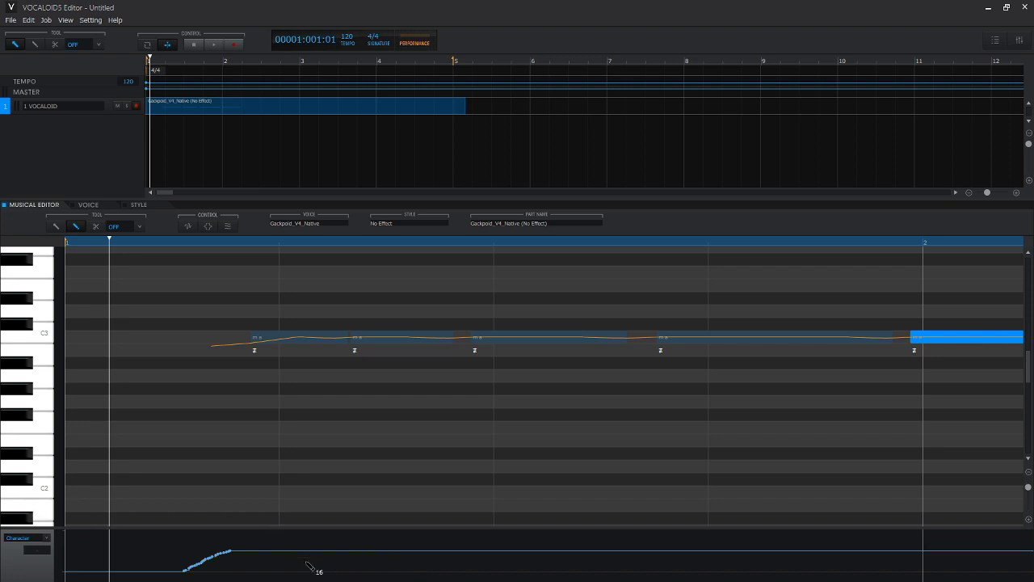
pyautogui.hotkey('ctrl', 'z')
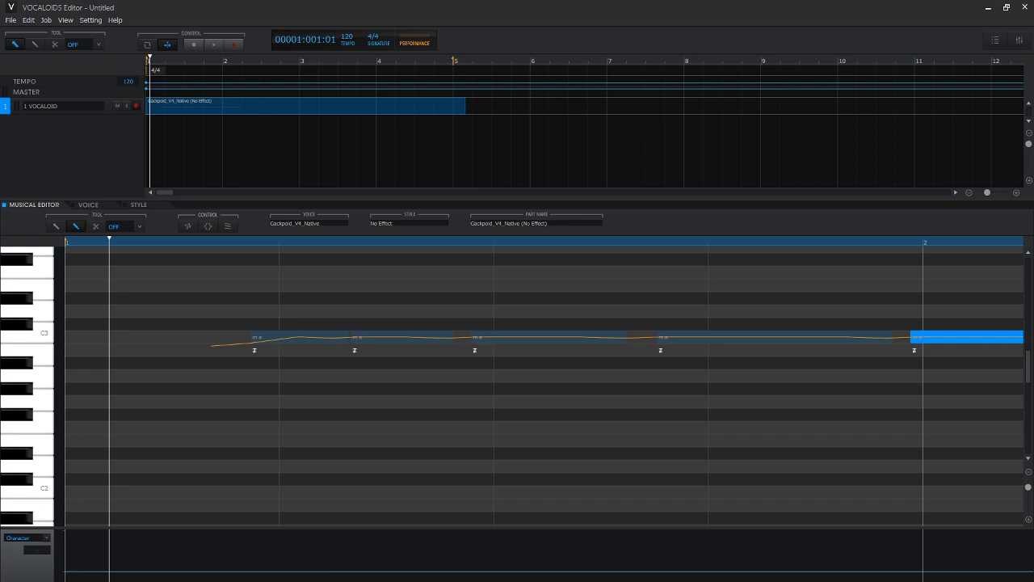
# Step: Switch the control parameter to Brightness and draw a curve that drops before the first note and climbs back gradually under the second
pyautogui.click(38, 542)
pyautogui.click(44, 539)
pyautogui.click(45, 539)
pyautogui.click(48, 510)
pyautogui.moveTo(334, 580); pyautogui.dragTo(602, 571)
# Step: Play the notes with the Brightness curve and add a dip, a gradual rise and a steep fall under the fourth note
pyautogui.press('space')
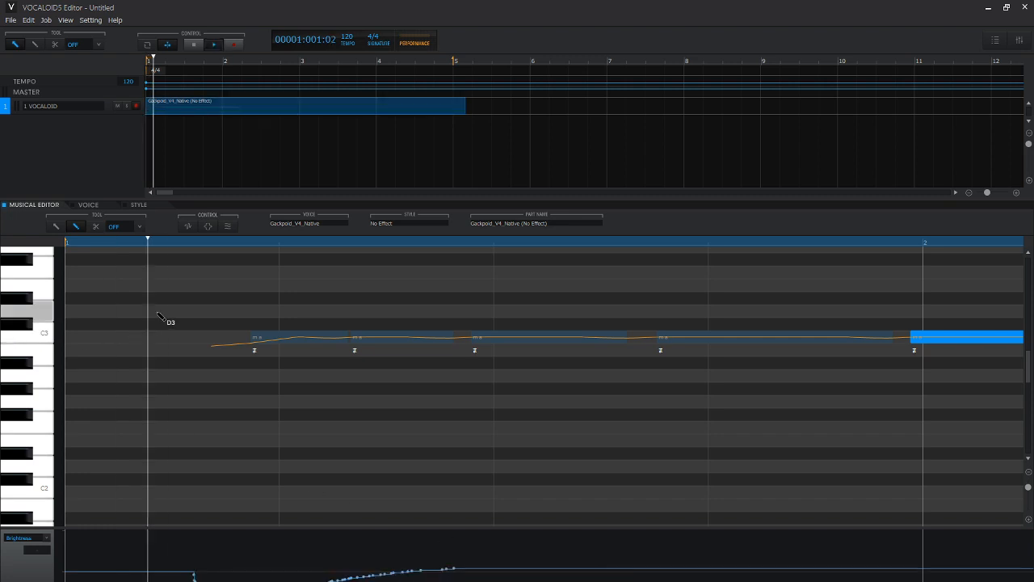
pyautogui.press('space')
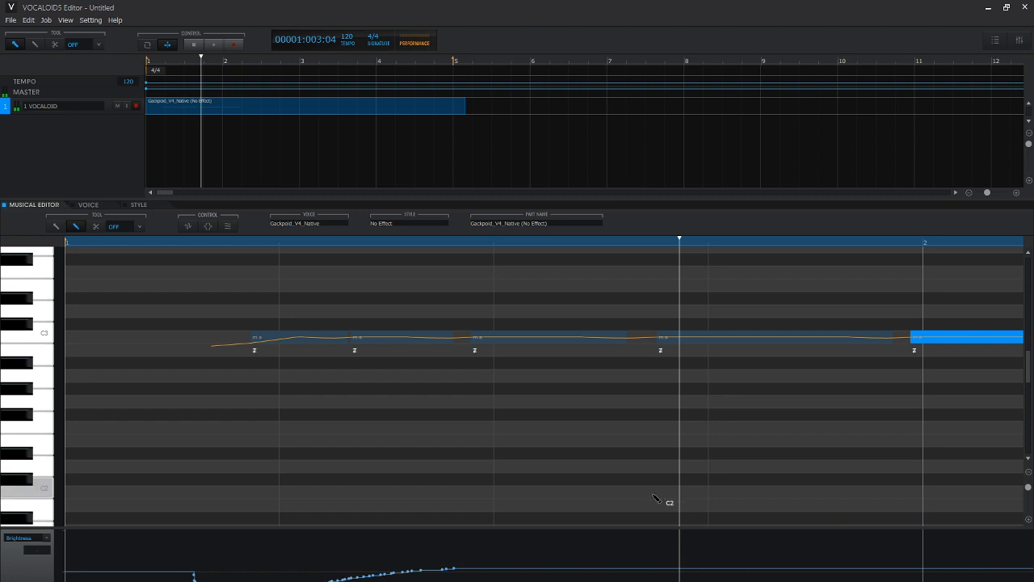
pyautogui.moveTo(656, 570)
pyautogui.mouseDown()
pyautogui.moveTo(666, 581)
pyautogui.moveTo(759, 577)
pyautogui.moveTo(933, 542)
pyautogui.mouseUp()
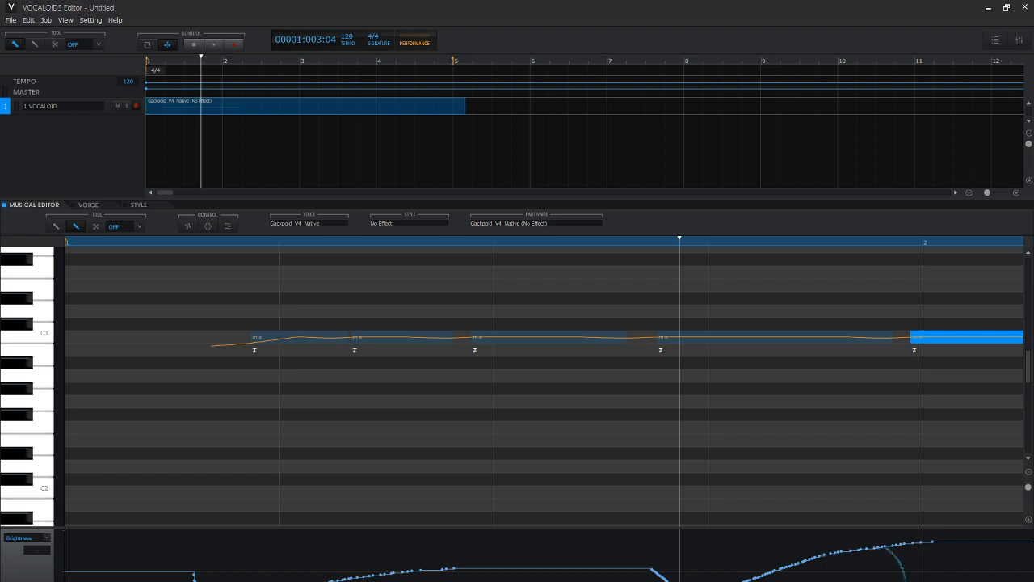
pyautogui.hscroll(1, 499, 380)
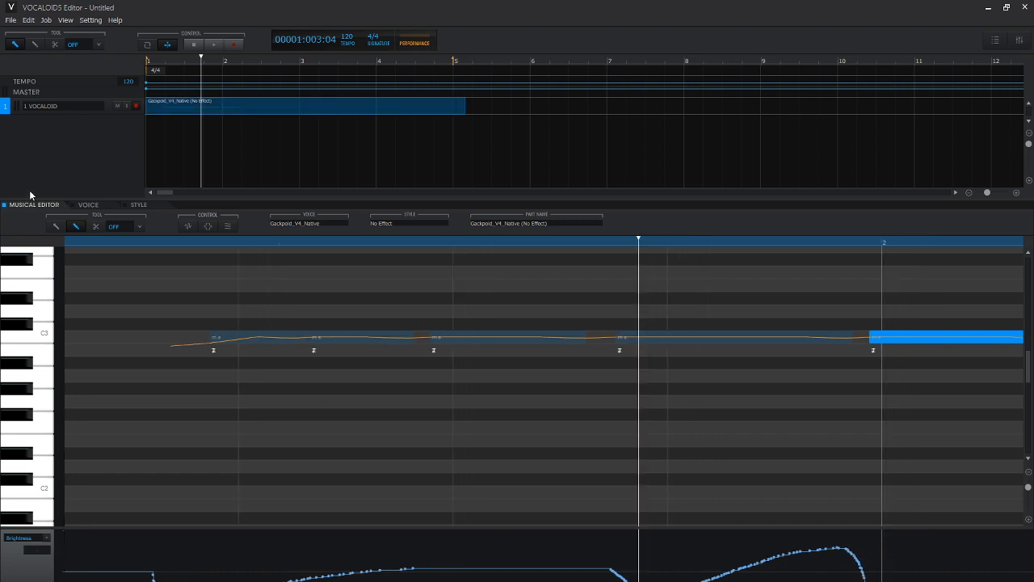
# Step: Play the notes from the start with the extended Brightness curve and return the playhead ahead of the first note
pyautogui.click(94, 245)
pyautogui.press('space')
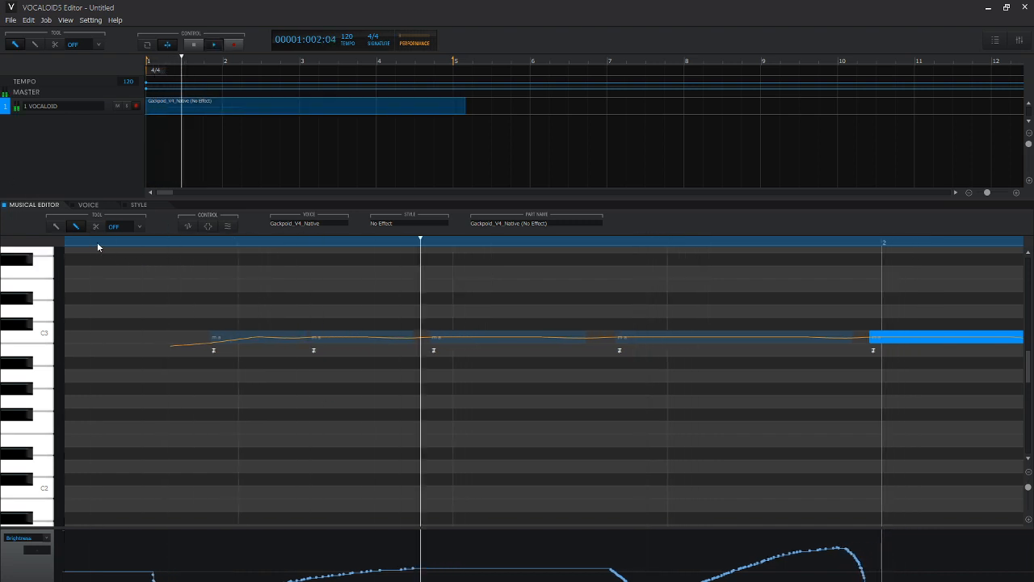
pyautogui.press('space')
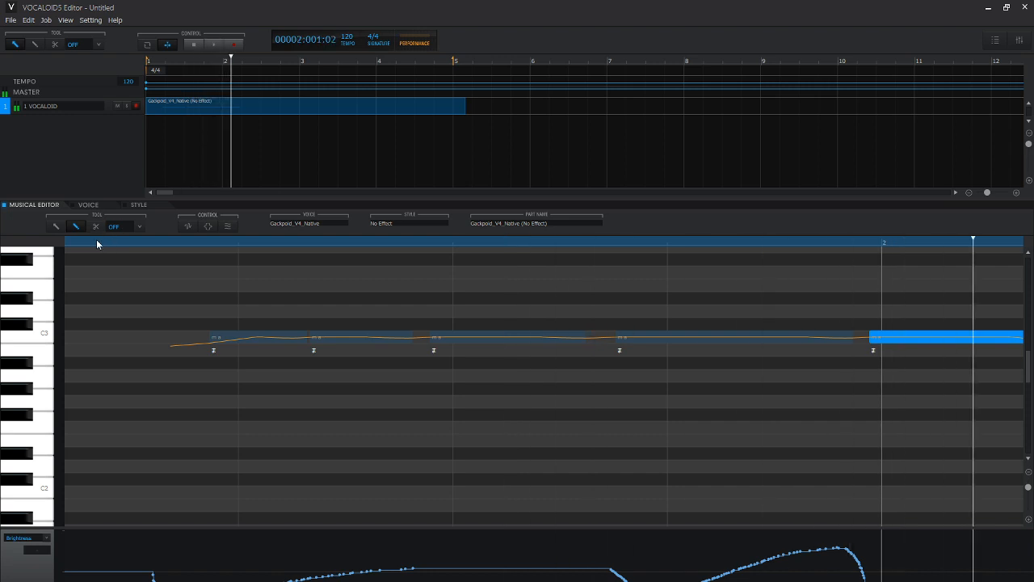
pyautogui.click(97, 241)
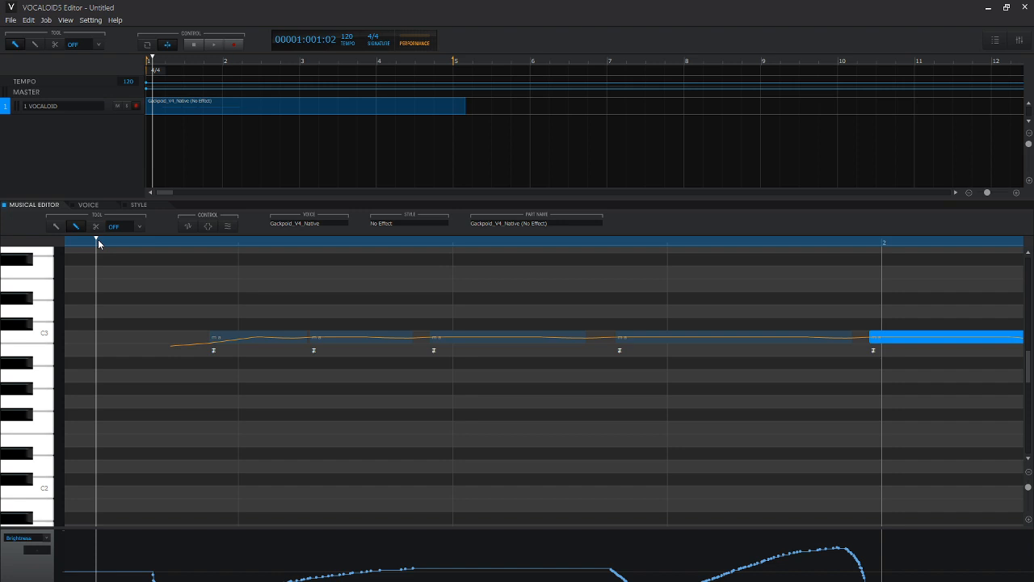
pyautogui.click(112, 243)
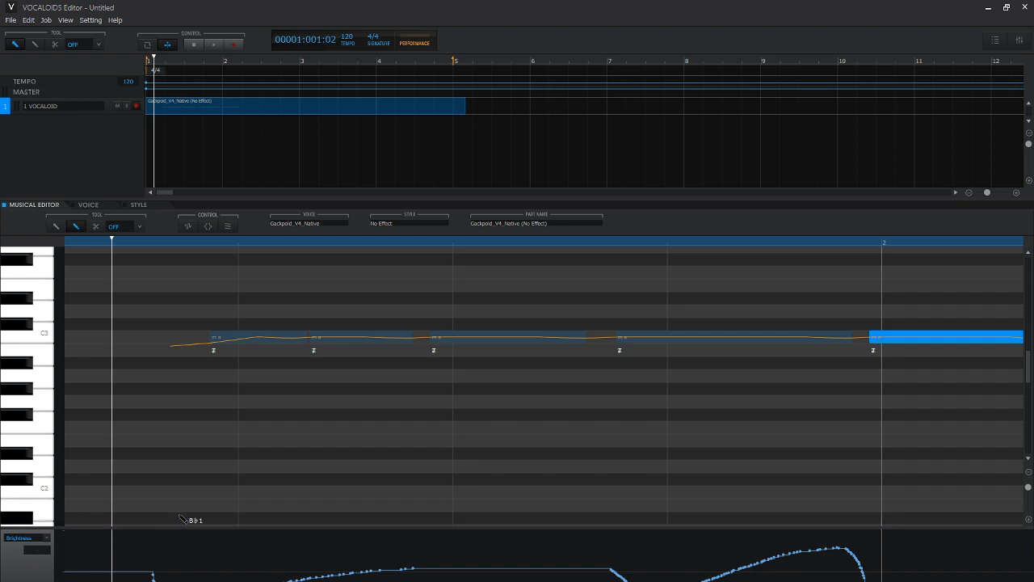
# Step: Undo the Brightness strokes and switch the control parameter to Clearness
pyautogui.click(24, 539)
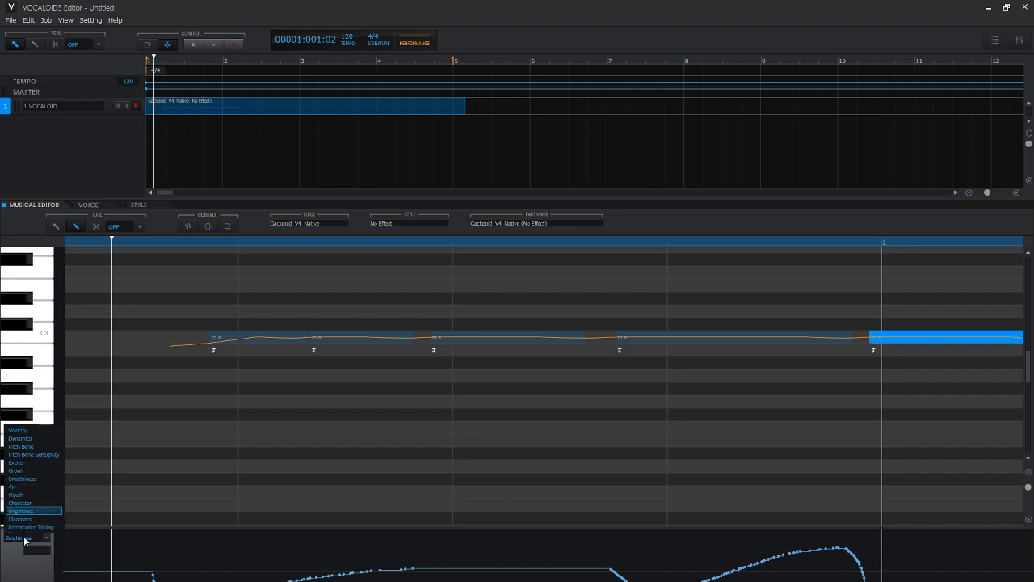
pyautogui.press('Escape')
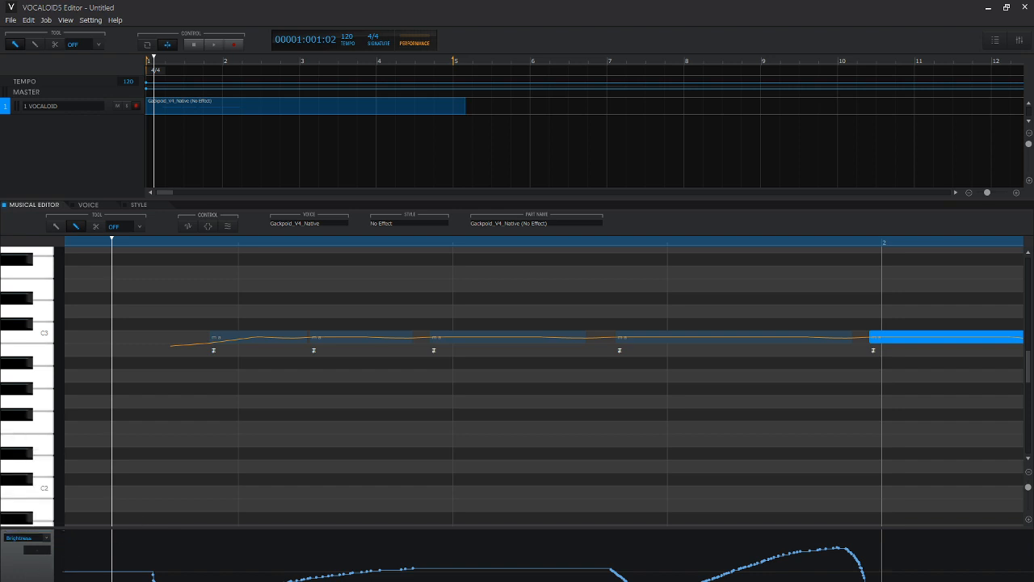
pyautogui.hotkey('ctrl', 'z')
pyautogui.hotkey('ctrl', 'z')
pyautogui.hotkey('ctrl', 'z')
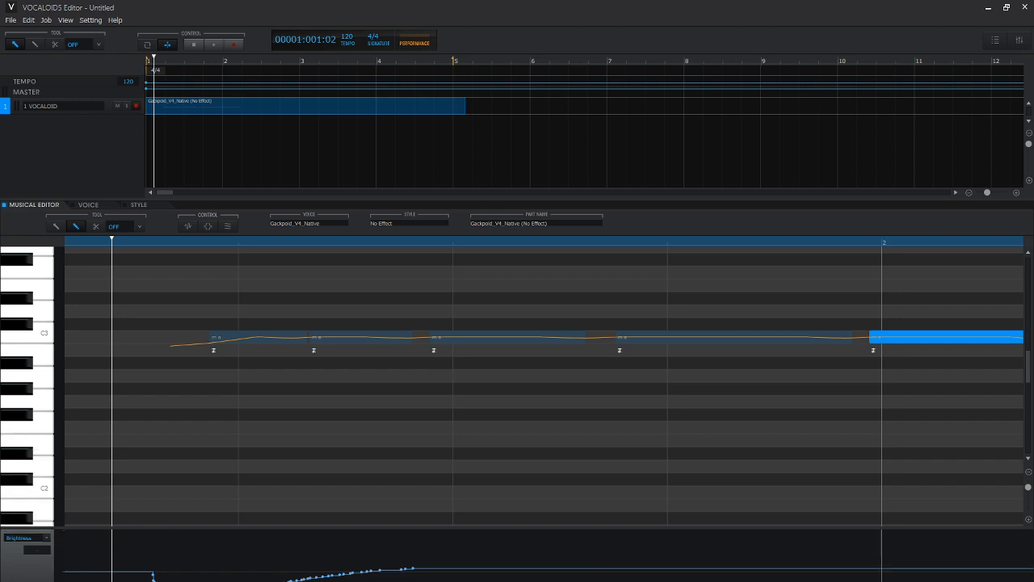
pyautogui.click(43, 538)
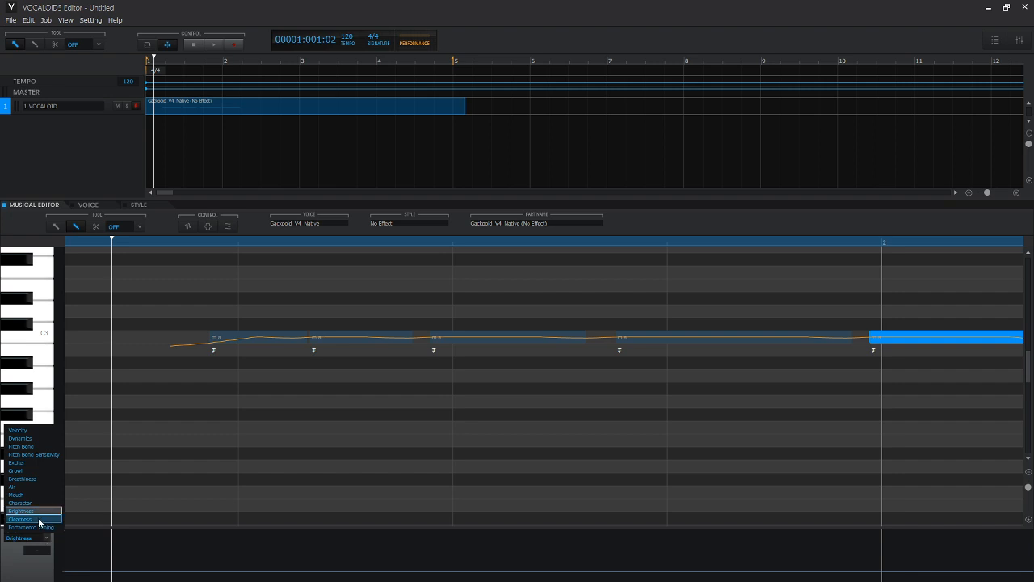
pyautogui.click(39, 519)
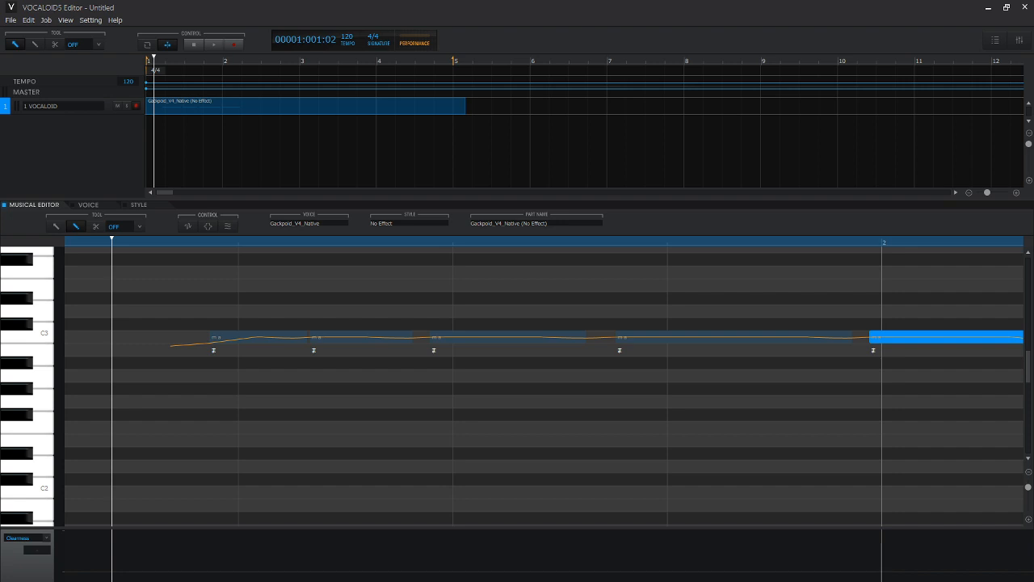
# Step: Draw a Clearness curve that rises to about 78 around the first note, play it, and add a slight rise under the second note
pyautogui.moveTo(188, 581); pyautogui.dragTo(228, 570)
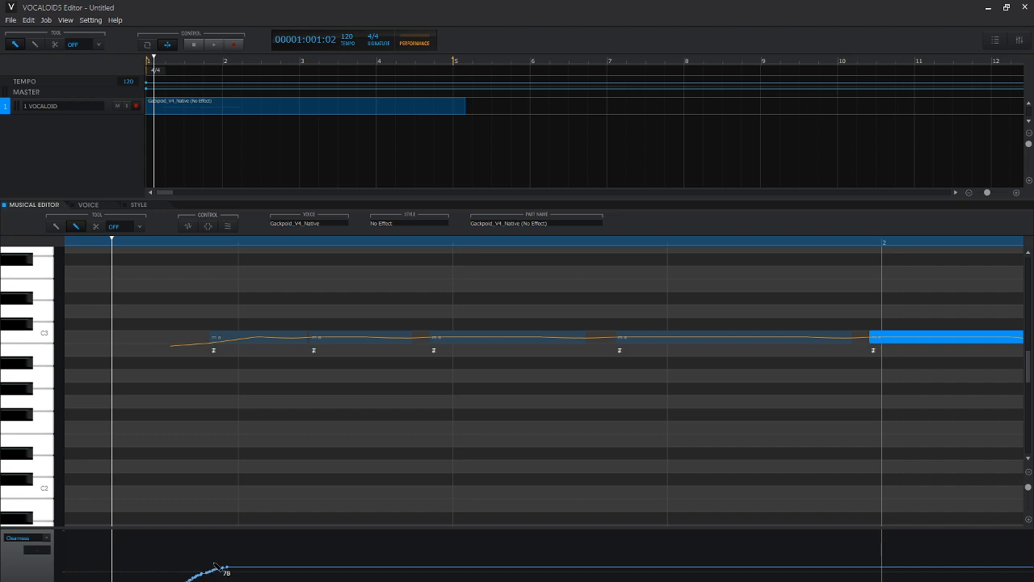
pyautogui.press('space')
pyautogui.moveTo(367, 568); pyautogui.dragTo(404, 564)
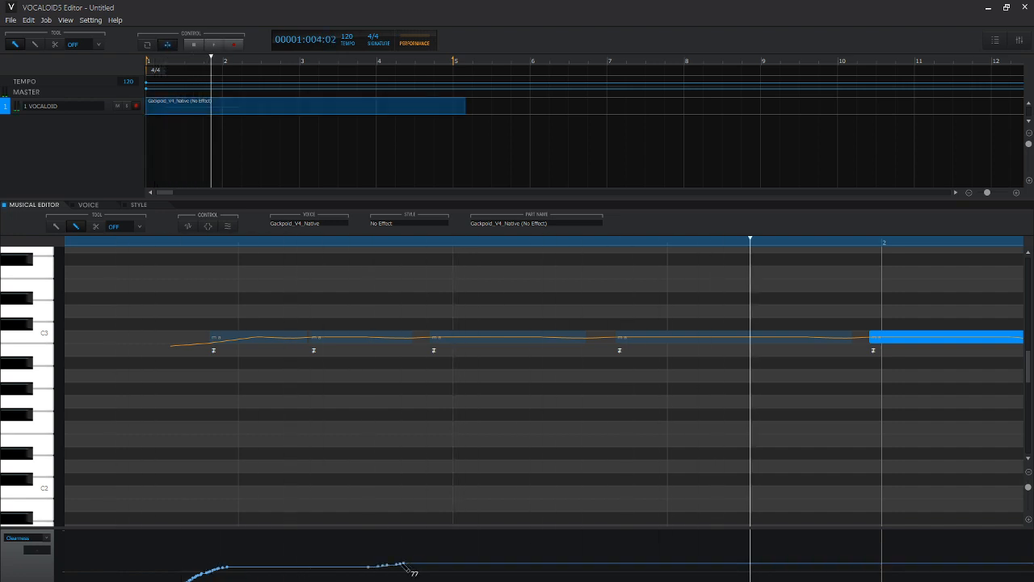
# Step: Draw a zigzag Clearness curve of repeated rises and falls across the notes and play the result
pyautogui.moveTo(267, 567)
pyautogui.mouseDown()
pyautogui.moveTo(337, 575)
pyautogui.moveTo(534, 552)
pyautogui.moveTo(780, 575)
pyautogui.moveTo(993, 579)
pyautogui.mouseUp()
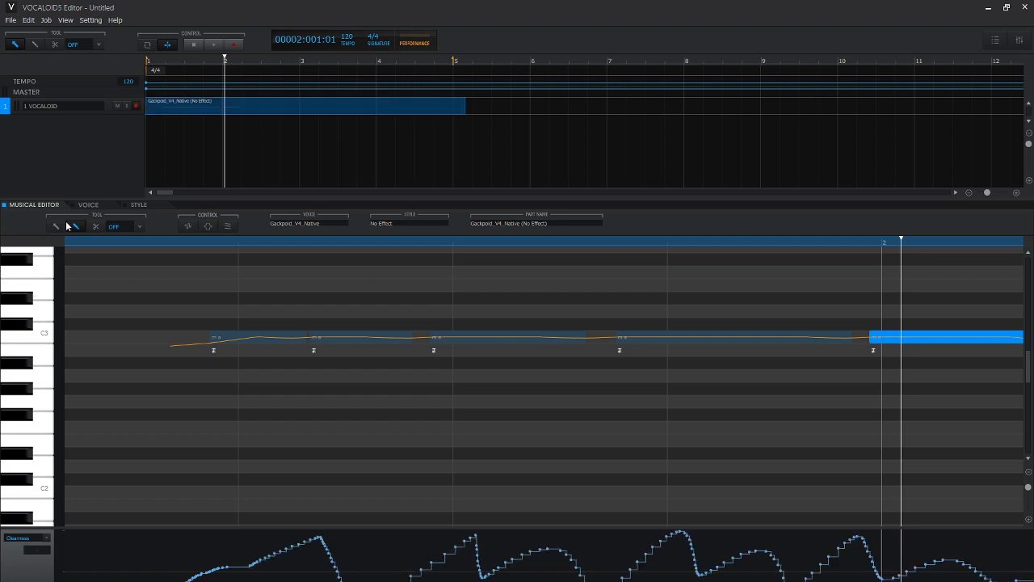
pyautogui.press('space')
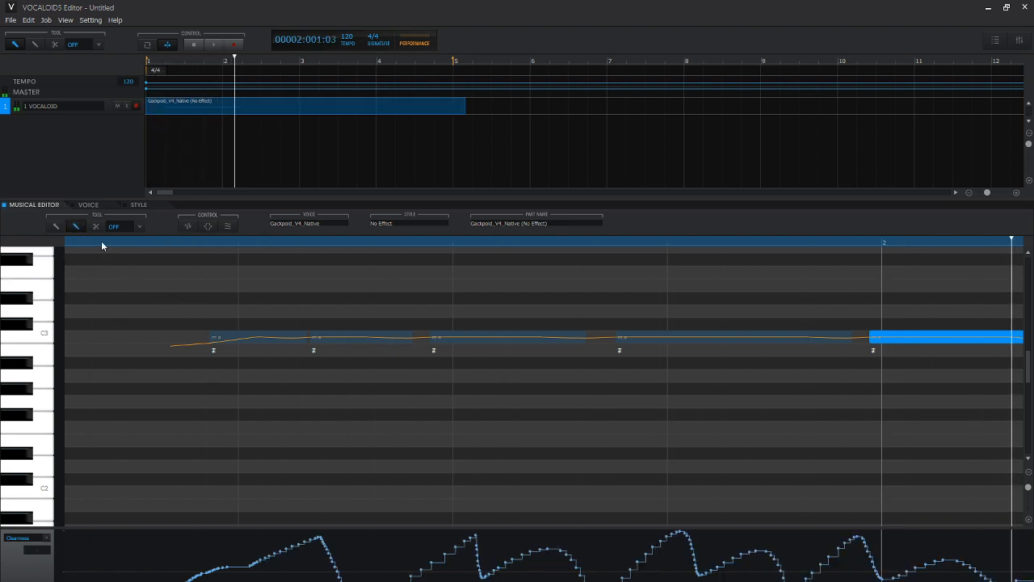
pyautogui.click(101, 240)
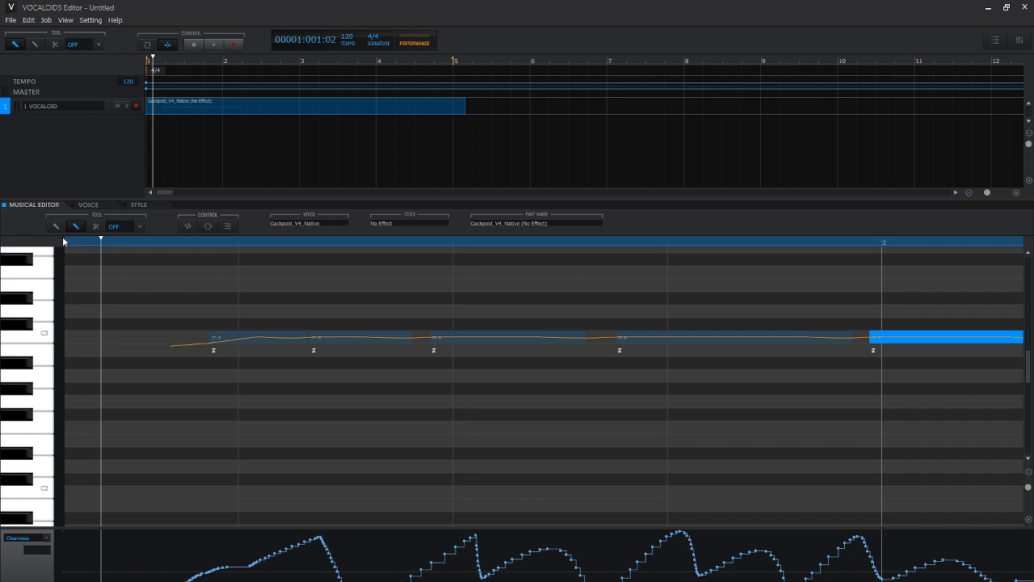
pyautogui.press('space')
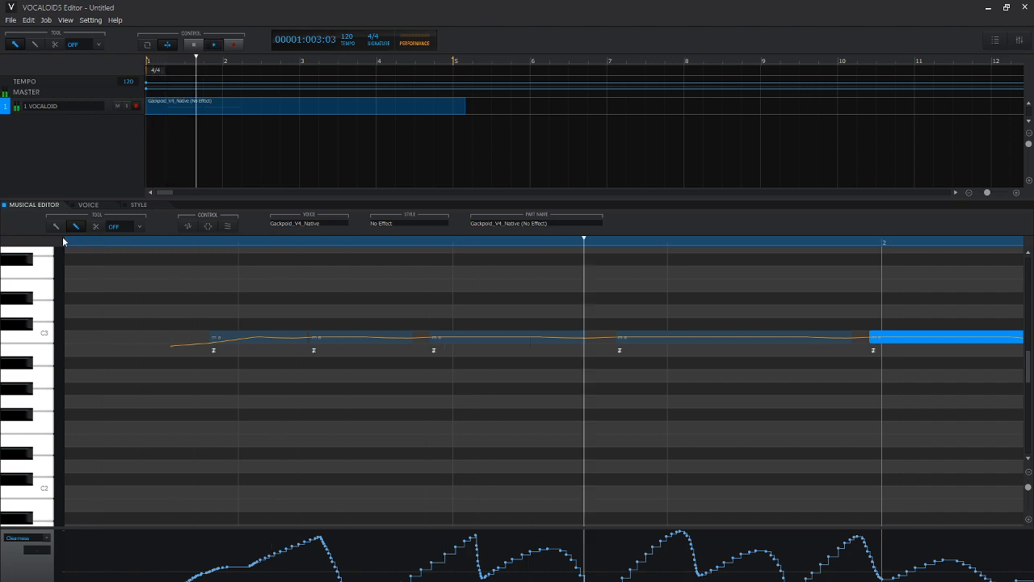
pyautogui.press('space')
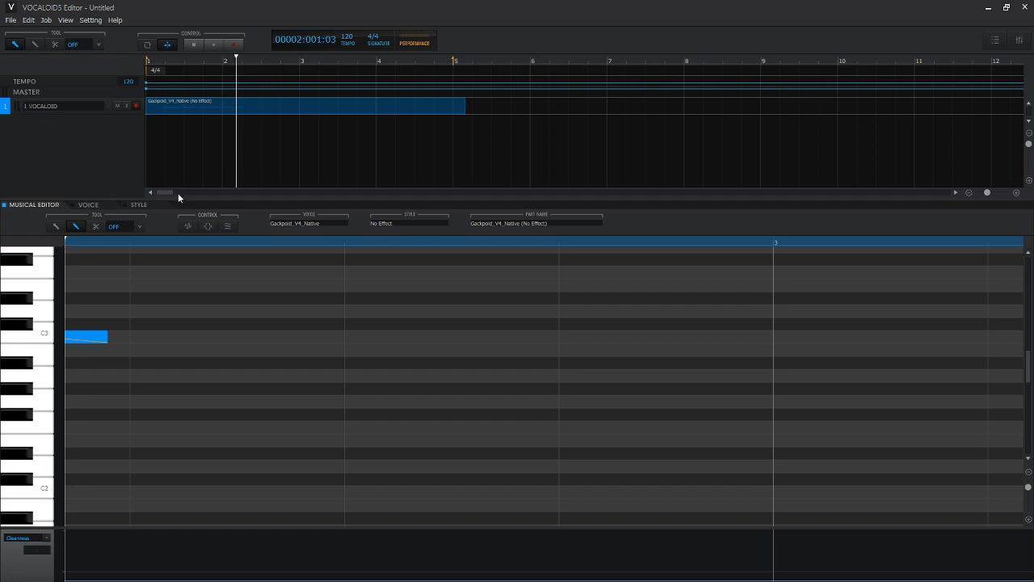
# Step: Return the playhead to the start of bar 1 and switch the control parameter to Portamento Timing
pyautogui.click(155, 61)
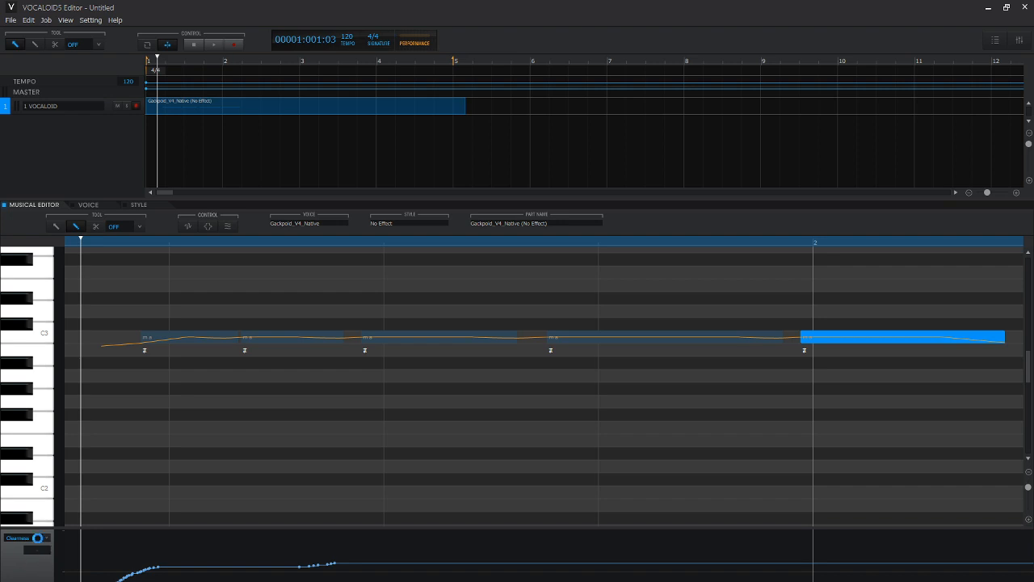
pyautogui.click(37, 537)
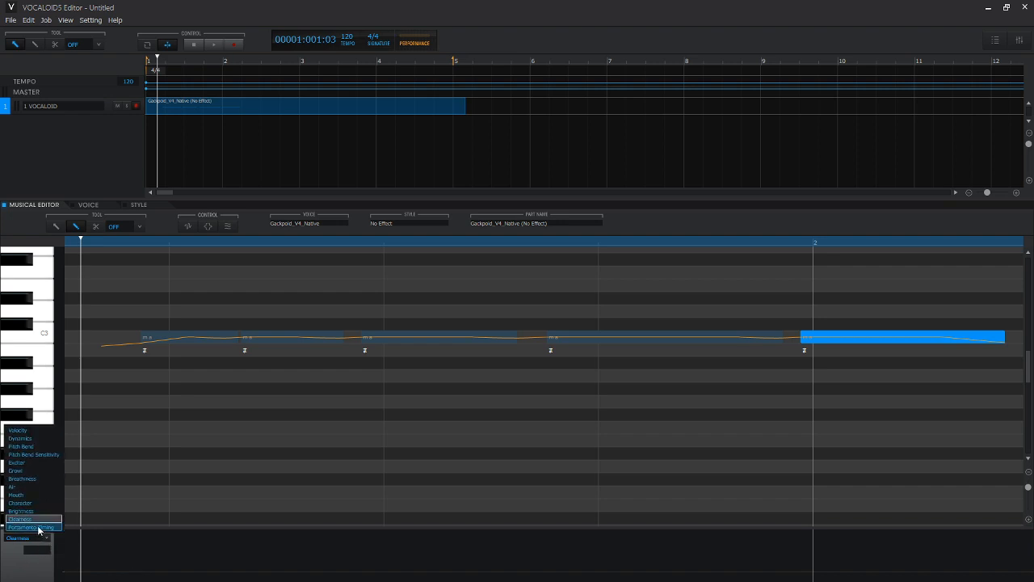
pyautogui.click(37, 527)
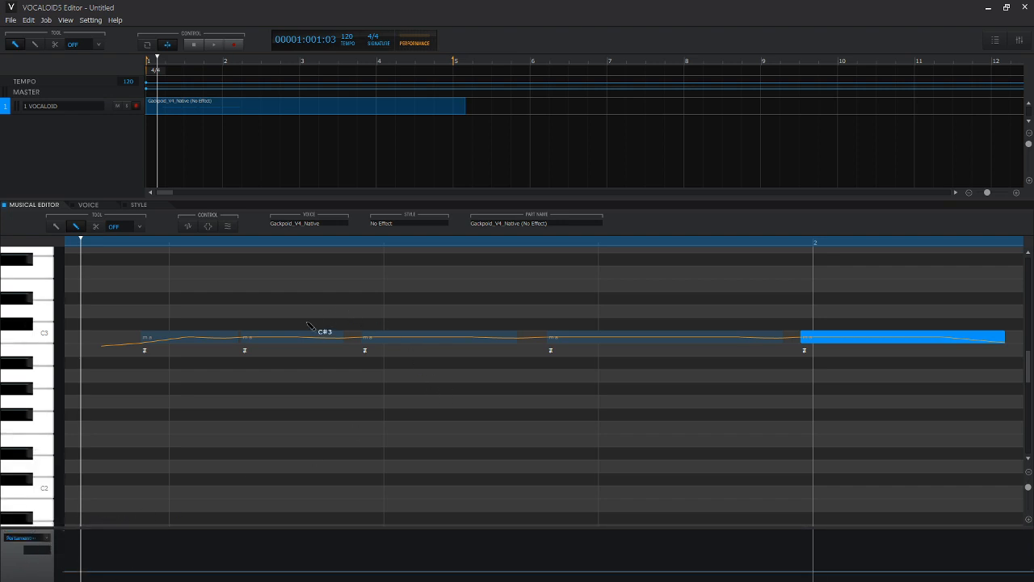
# Step: Lower the second note three semitones to A2 and raise the third note four semitones to E3
pyautogui.click(285, 342)
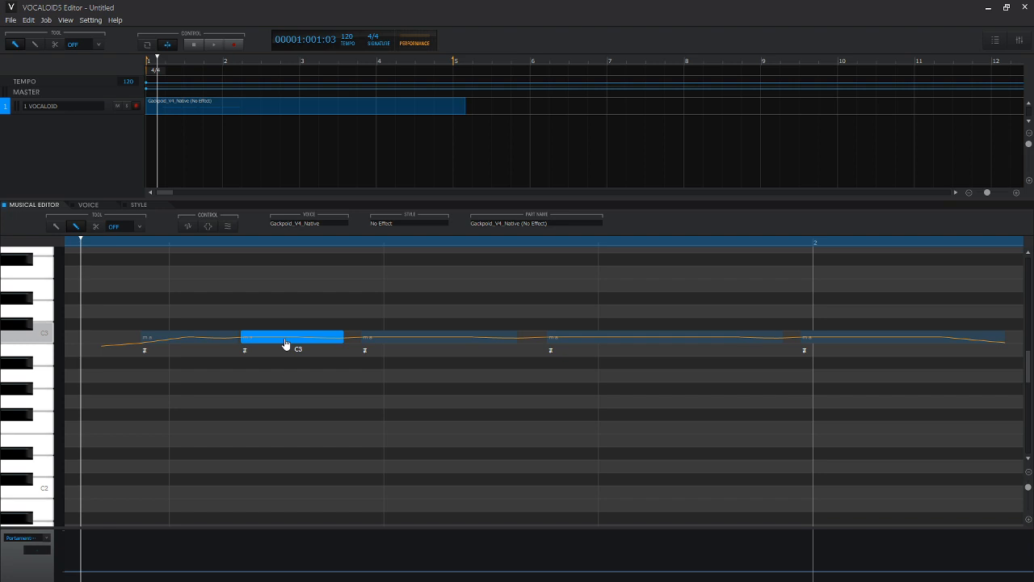
pyautogui.press('Down')
pyautogui.press('Down')
pyautogui.press('Down')
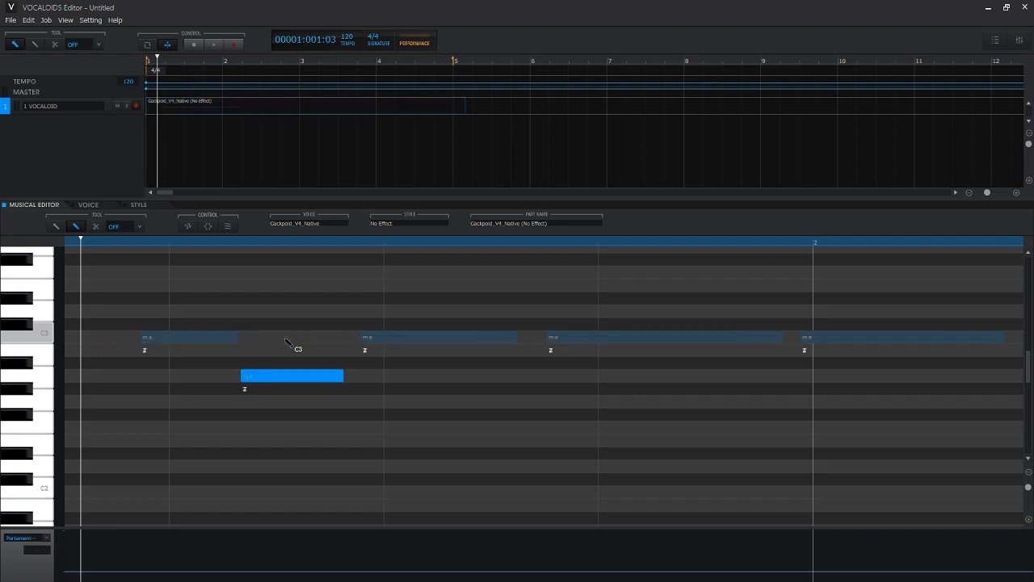
pyautogui.press('Right')
pyautogui.press('Up')
pyautogui.press('Up')
pyautogui.press('Up')
pyautogui.press('Up')
# Step: Lower the fourth note five semitones to G2
pyautogui.press('Right')
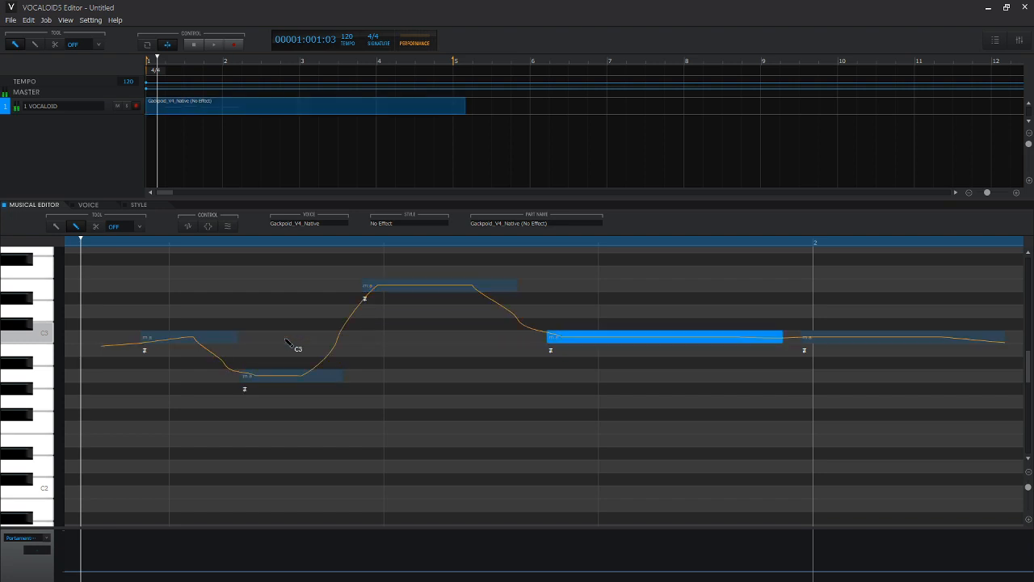
pyautogui.press('Down')
pyautogui.press('Down')
pyautogui.press('Down')
pyautogui.press('Down')
pyautogui.press('Down')
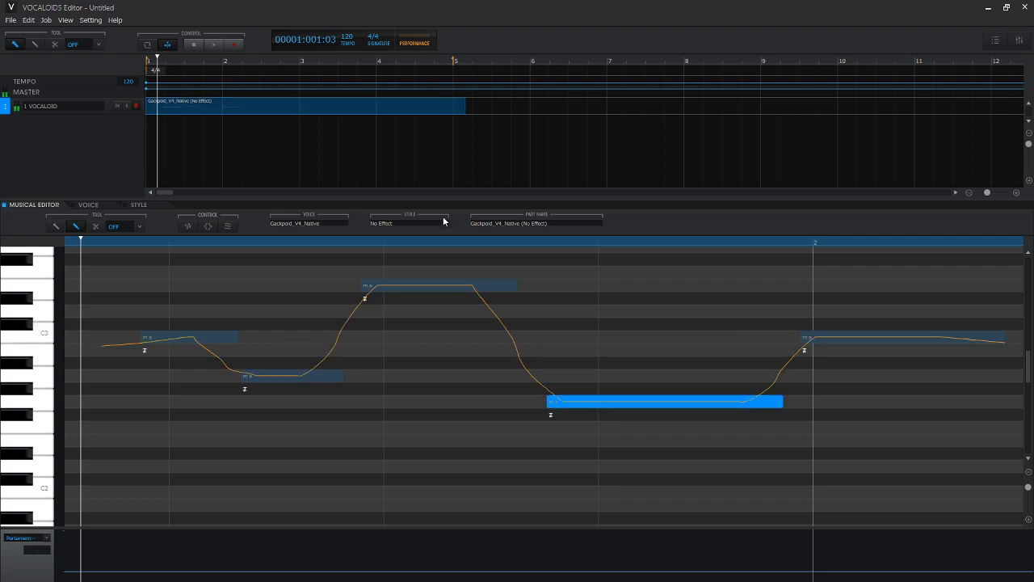
# Step: Lengthen the second, third and fourth notes so each one reaches the start of the following note
pyautogui.moveTo(341, 379); pyautogui.dragTo(360, 378)
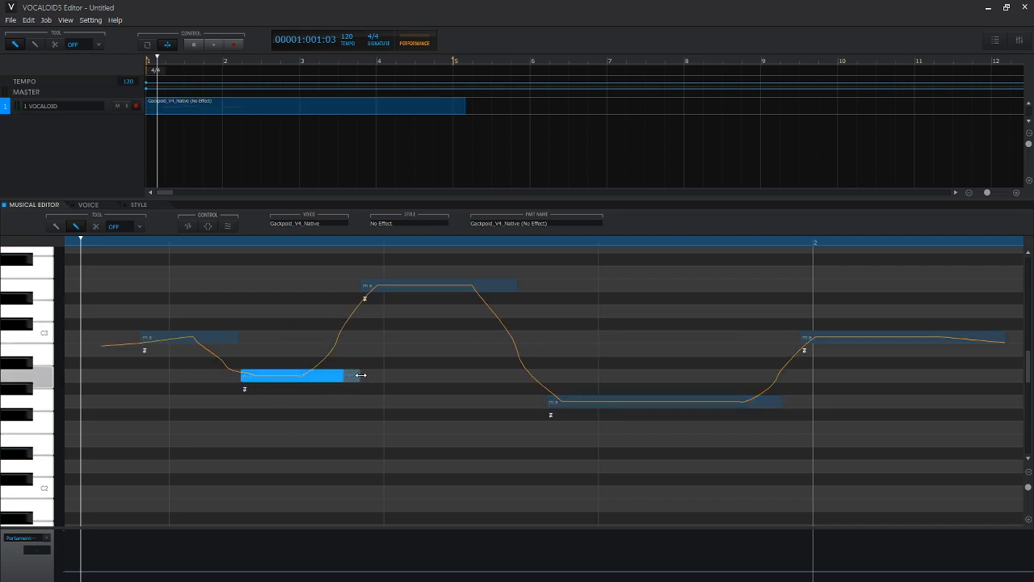
pyautogui.moveTo(517, 284); pyautogui.dragTo(548, 284)
pyautogui.moveTo(783, 404); pyautogui.dragTo(797, 404)
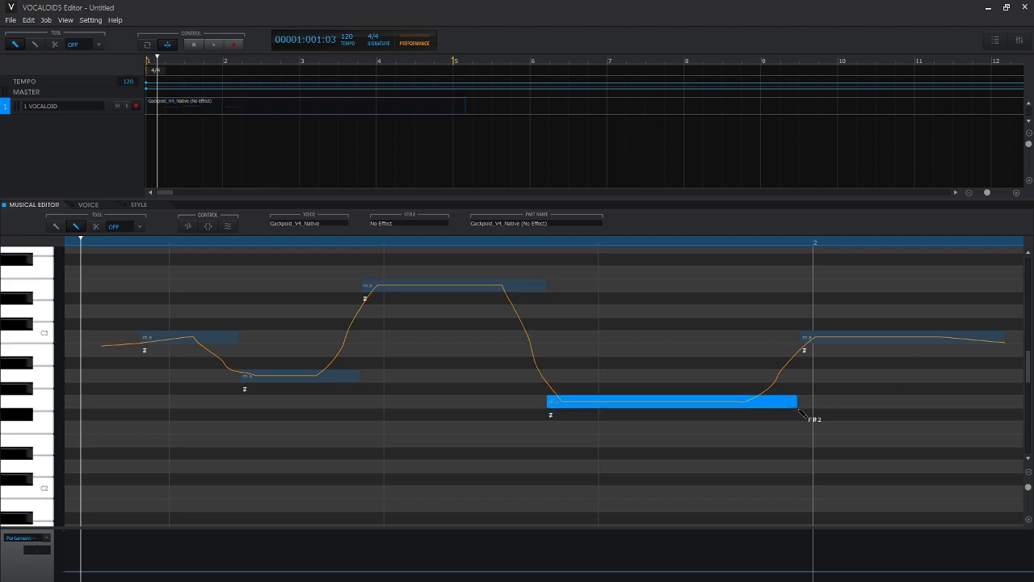
# Step: Draw a short Portamento Timing peak of about 121 around the second note's start and play the notes from the beginning
pyautogui.click(92, 240)
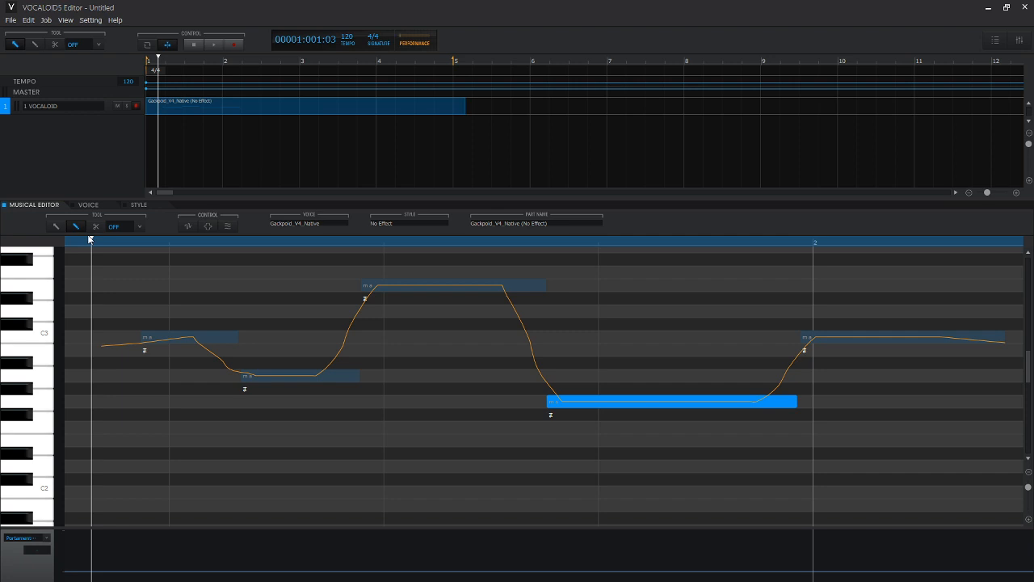
pyautogui.click(259, 377)
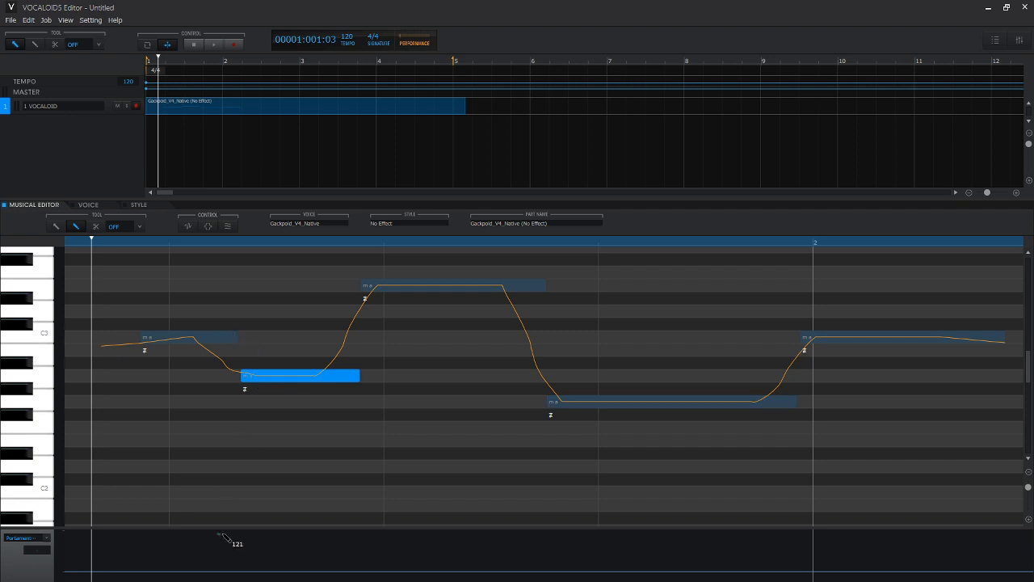
pyautogui.moveTo(222, 536)
pyautogui.mouseDown()
pyautogui.moveTo(251, 535)
pyautogui.moveTo(252, 578)
pyautogui.mouseUp()
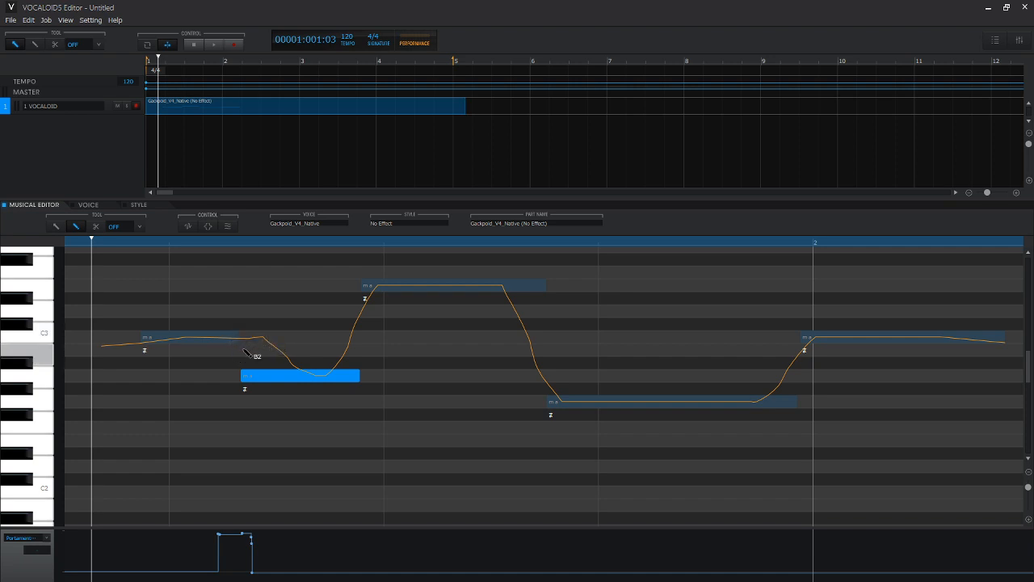
pyautogui.press('space')
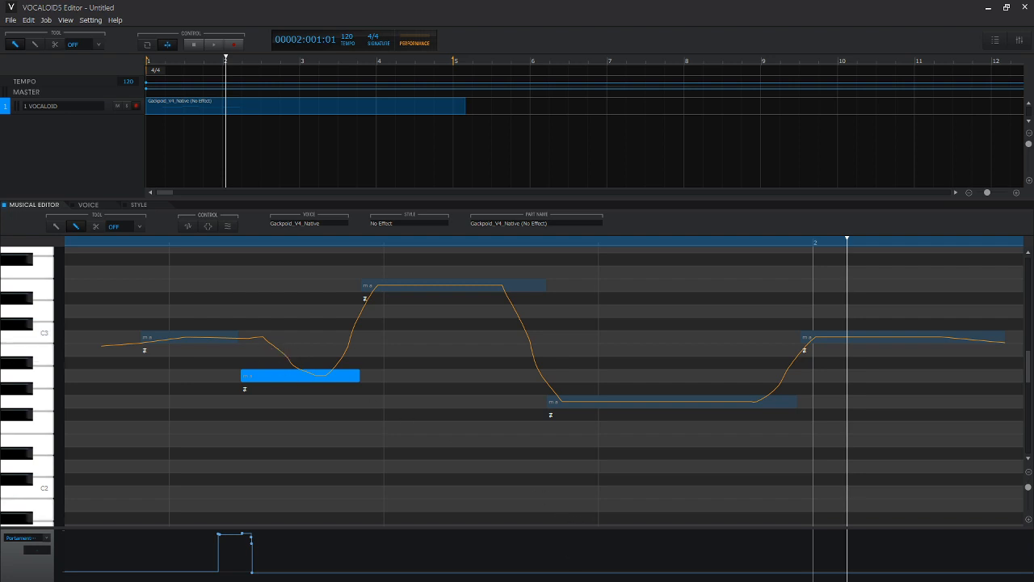
# Step: Draw a short Portamento Timing dip around the fourth note's start, play the notes, and return the playhead to bar 1
pyautogui.moveTo(519, 580); pyautogui.dragTo(579, 572)
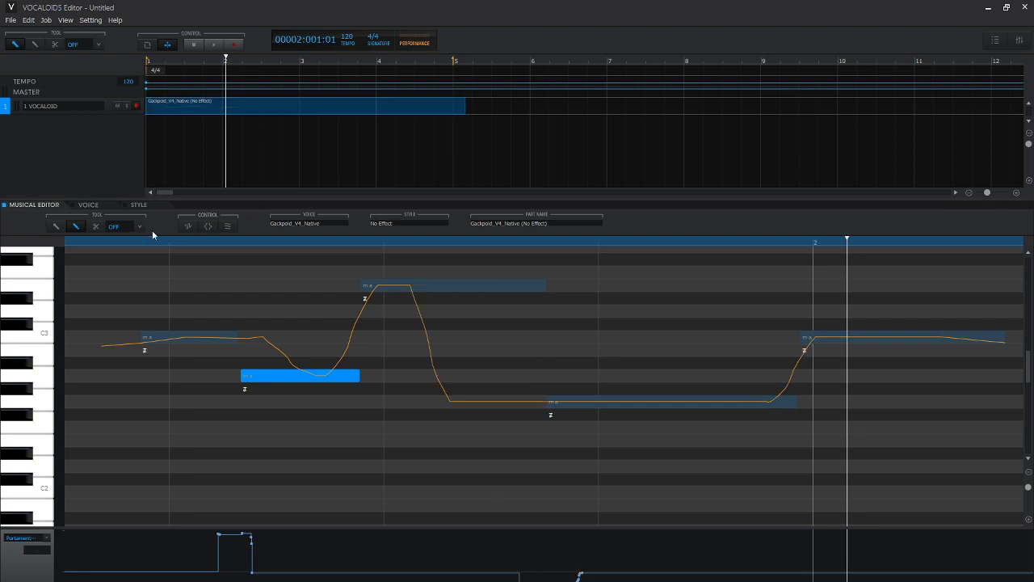
pyautogui.click(89, 242)
pyautogui.press('space')
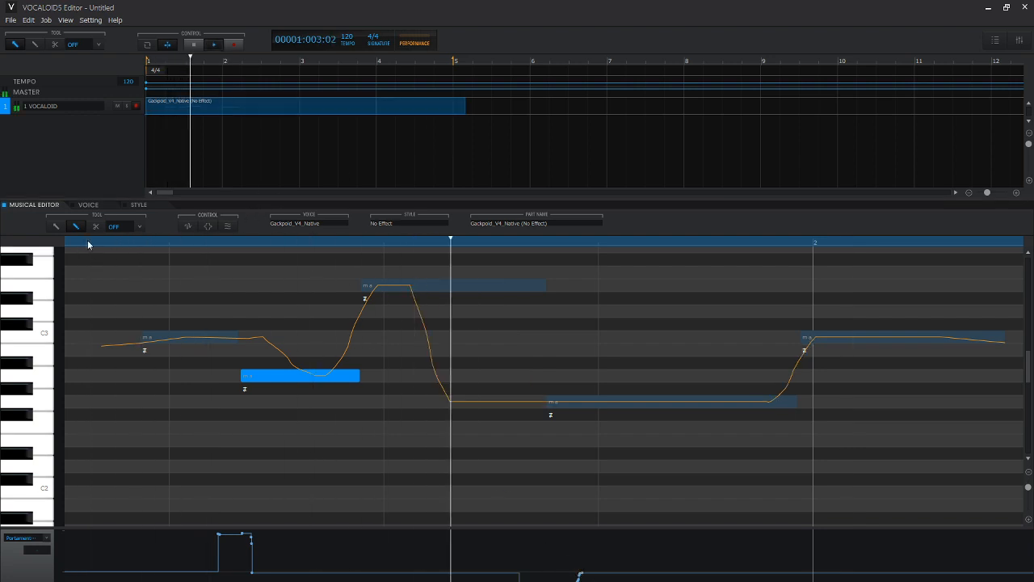
pyautogui.press('space')
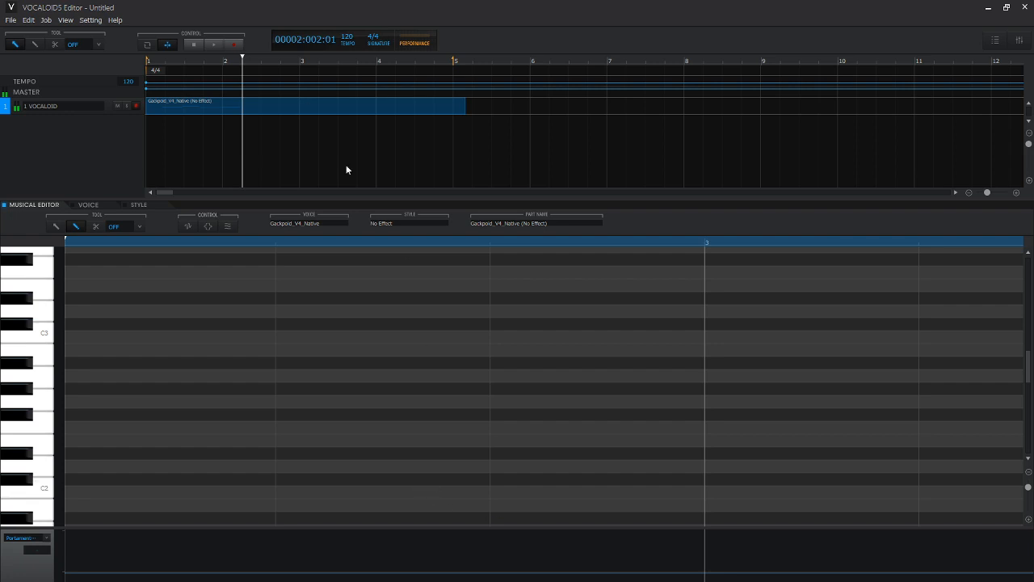
pyautogui.click(157, 61)
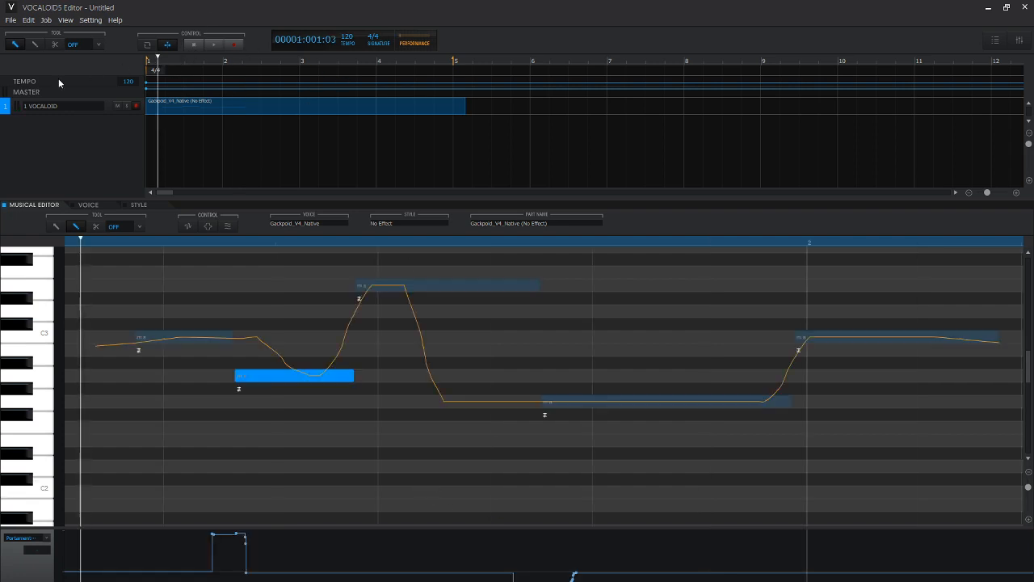
# Step: Set the playhead at the very start of bar 1 and switch to OBS
pyautogui.click(148, 60)
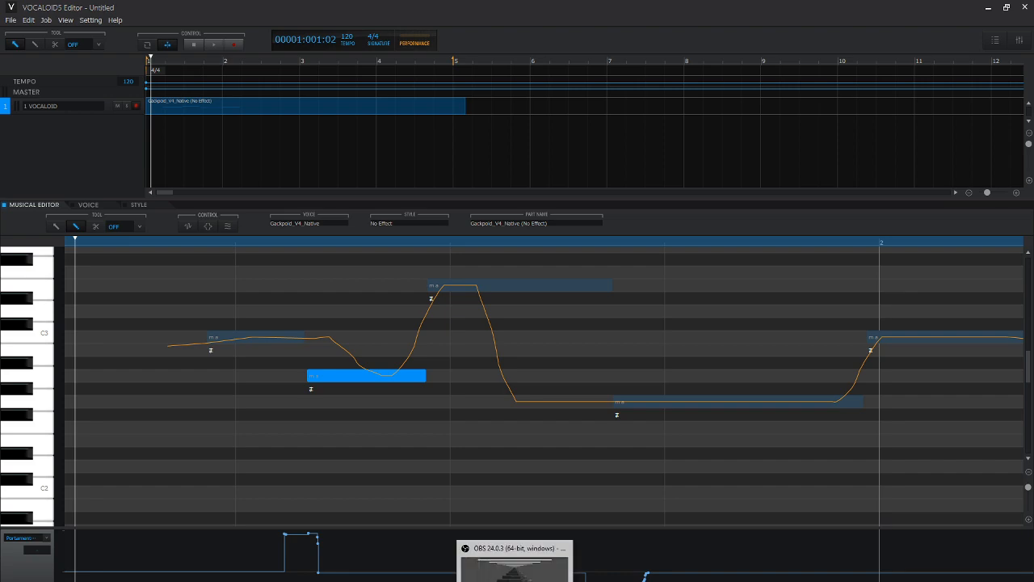
pyautogui.click(515, 581)
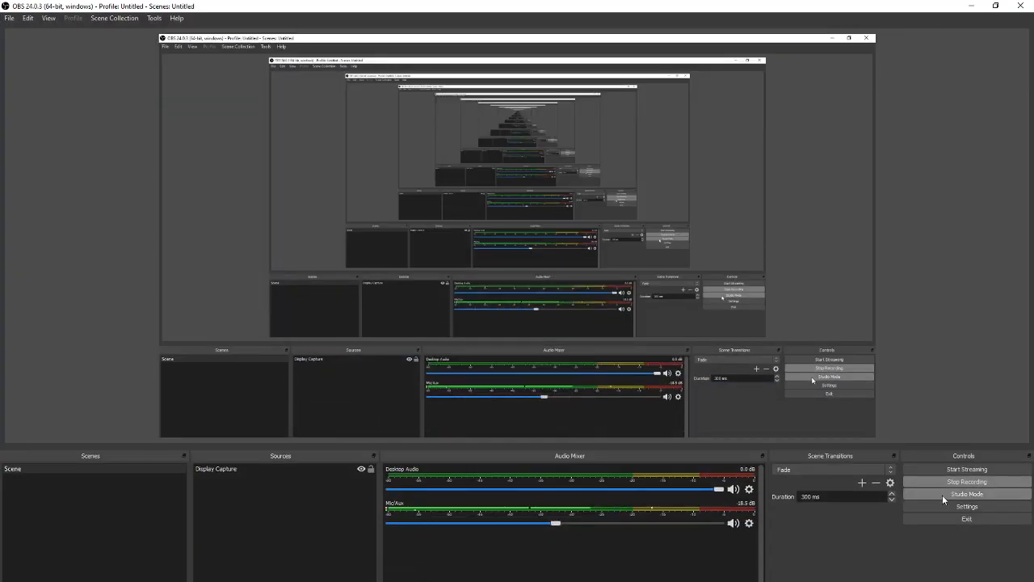